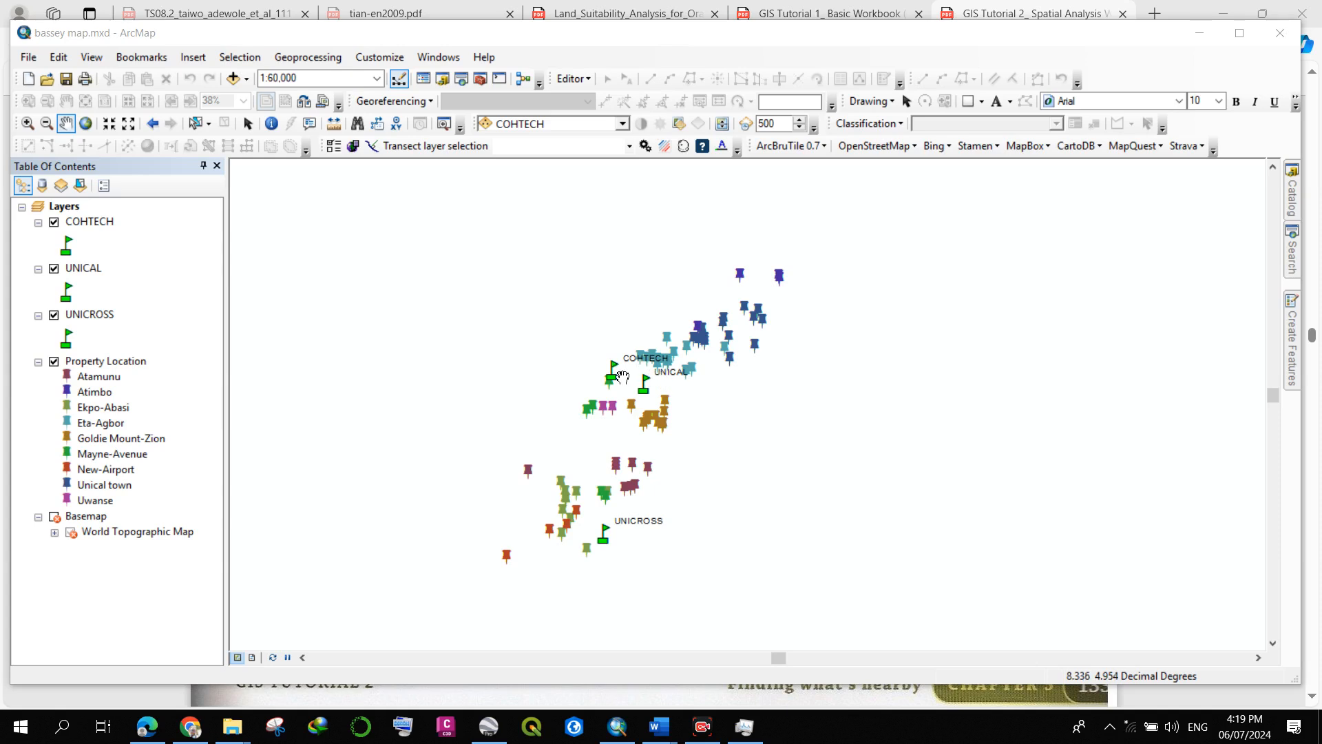
Search for "buffer" and open the Buffer (Analysis) tool.
{"action": "scroll", "coordinate": [624, 366], "scroll_direction": "up", "scroll_amount": 2}
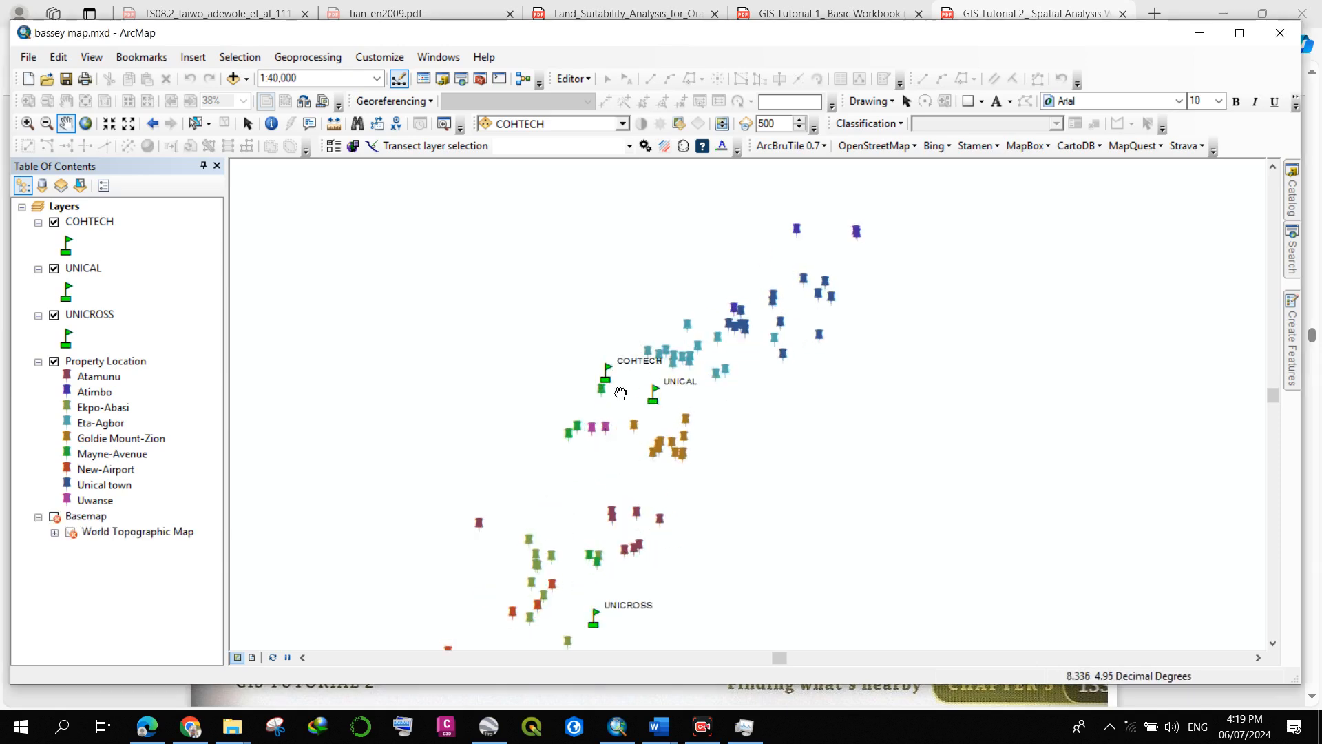
{"action": "left_click_drag", "start_coordinate": [617, 395], "coordinate": [620, 317]}
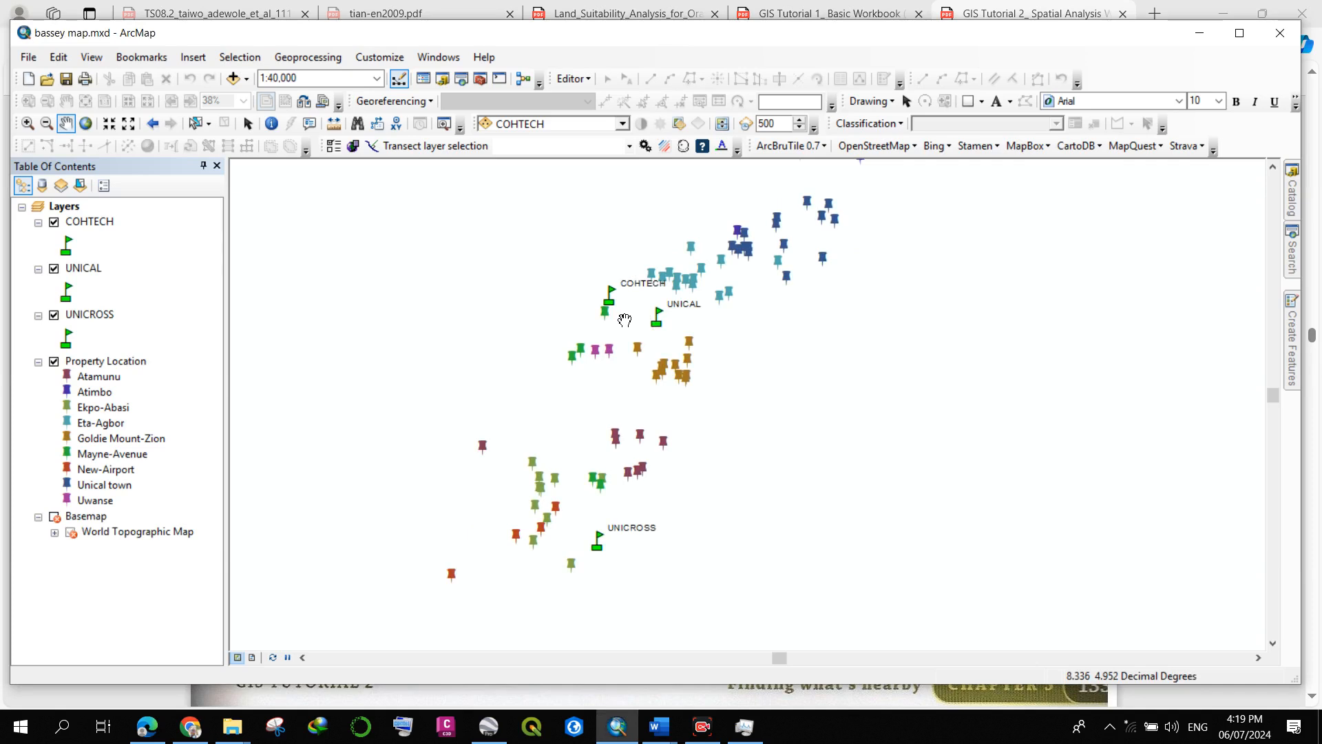
{"action": "mouse_move", "coordinate": [628, 384]}
{"action": "left_mouse_down"}
{"action": "mouse_move", "coordinate": [634, 355]}
{"action": "mouse_move", "coordinate": [632, 372]}
{"action": "left_mouse_up"}
{"action": "left_click_drag", "start_coordinate": [688, 308], "coordinate": [680, 342]}
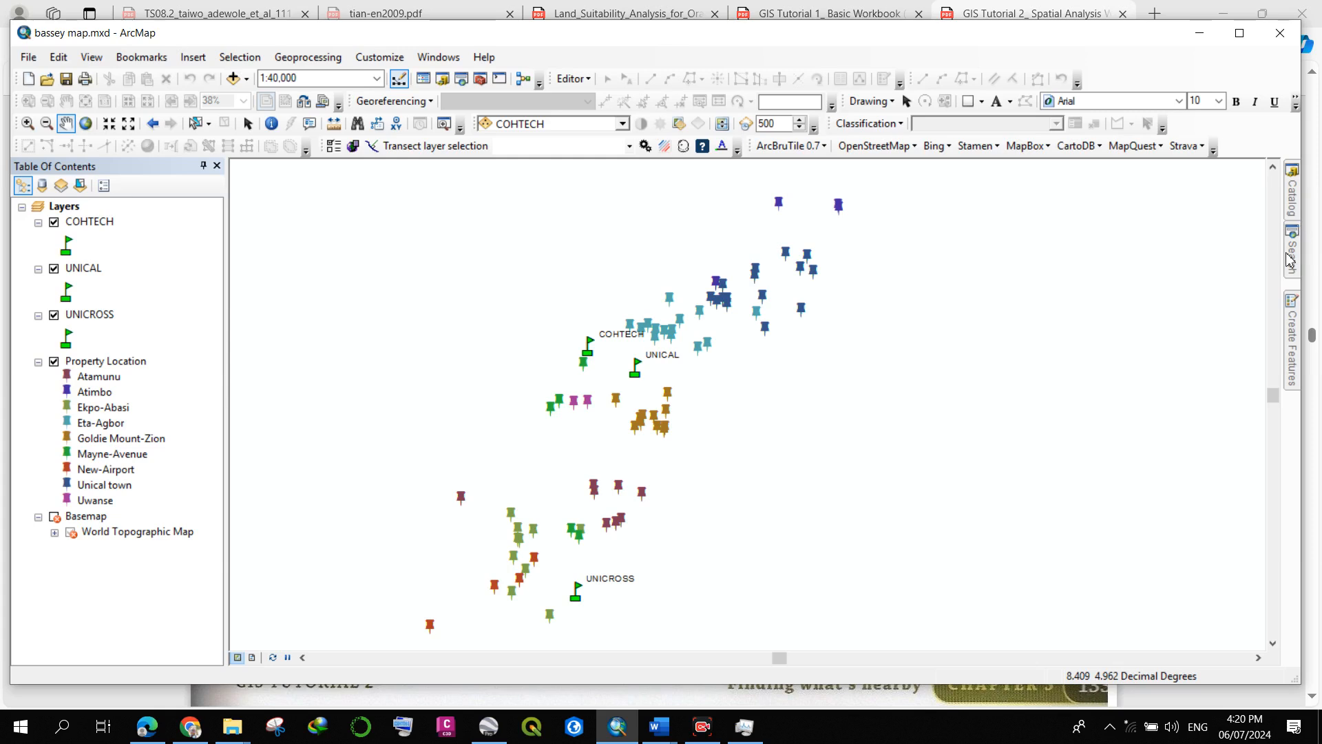
{"action": "mouse_move", "coordinate": [1295, 259]}
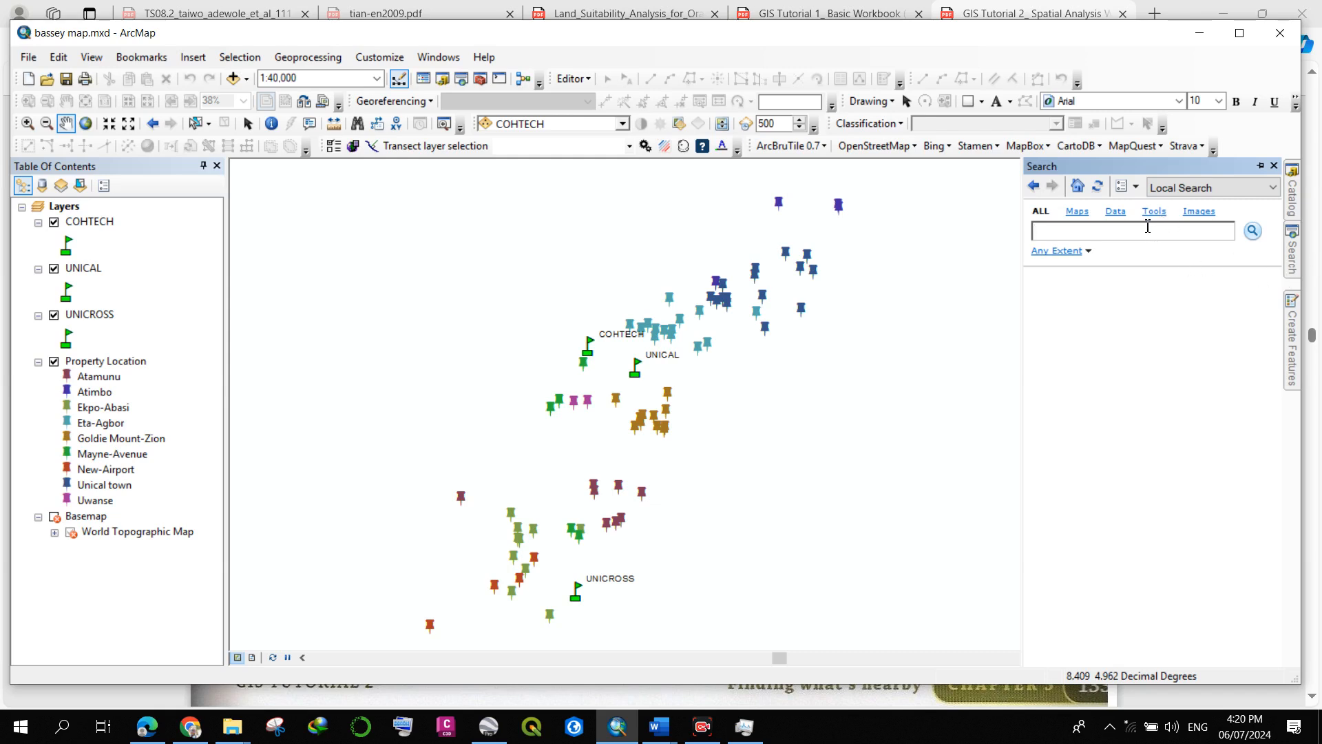
{"action": "type", "text": "buffer"}
{"action": "key", "text": "Return"}
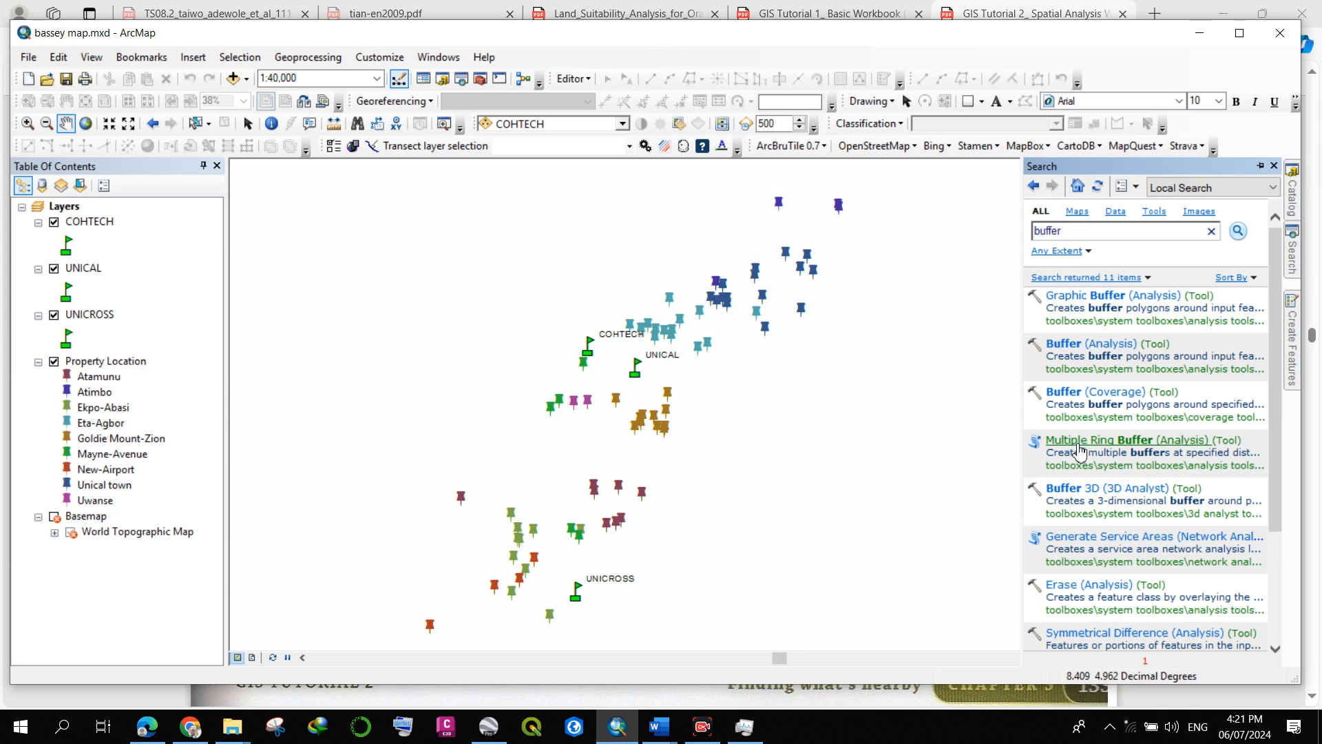
{"action": "left_click", "coordinate": [1062, 346]}
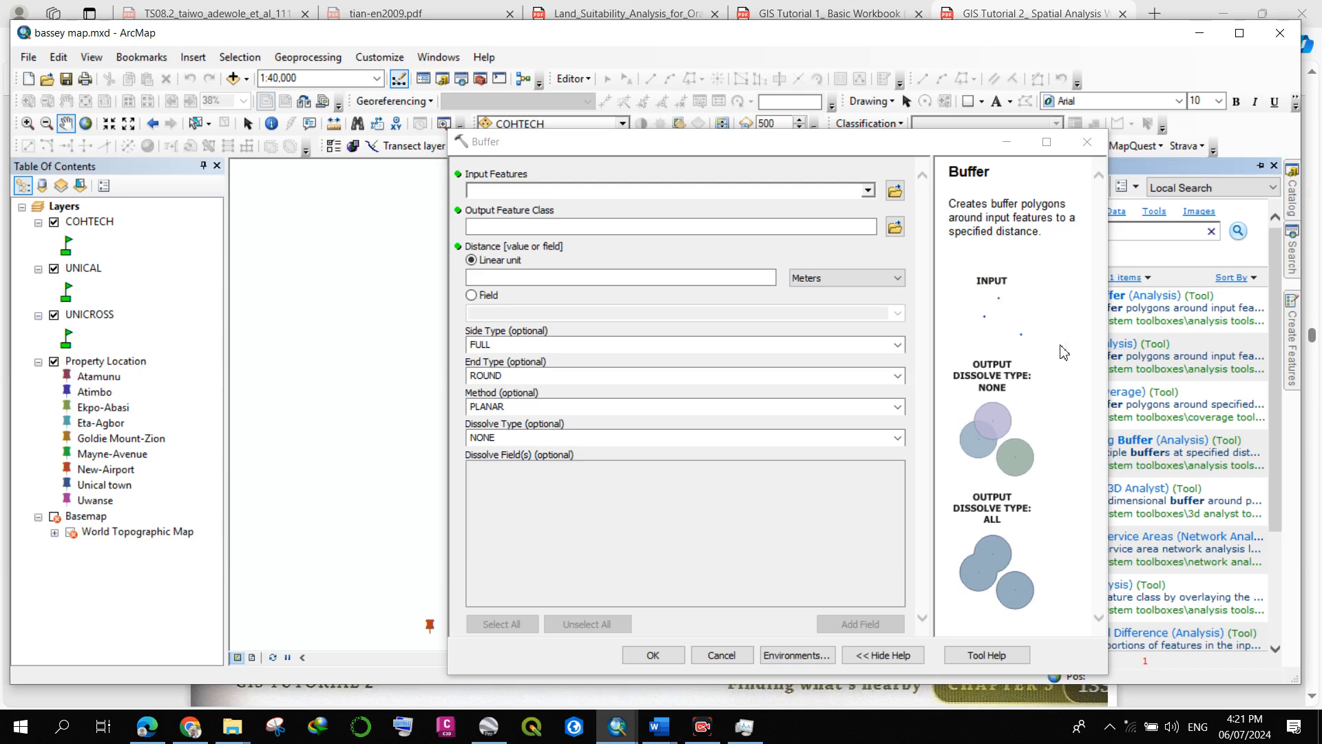
Create a buffer around the UNICROSS layer with a linear distance of 500 meters.
{"action": "left_click", "coordinate": [868, 191]}
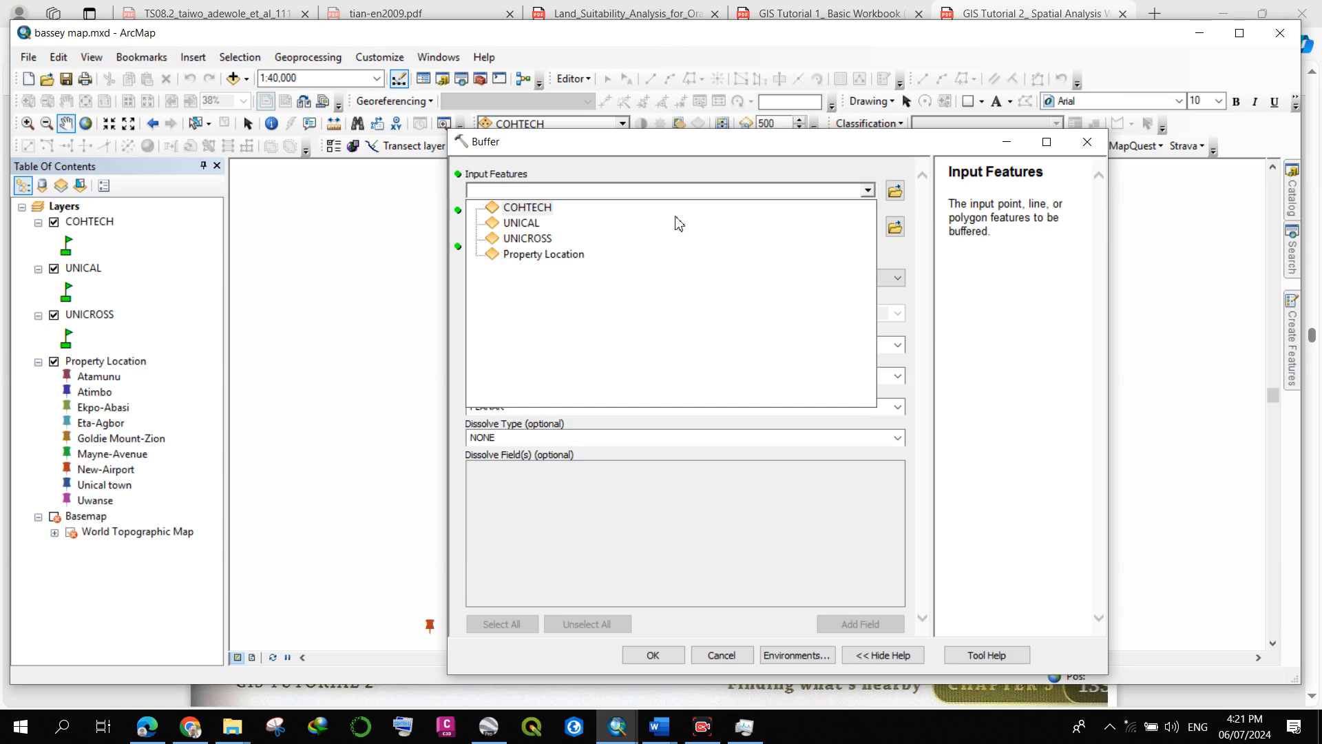
{"action": "left_click", "coordinate": [538, 239]}
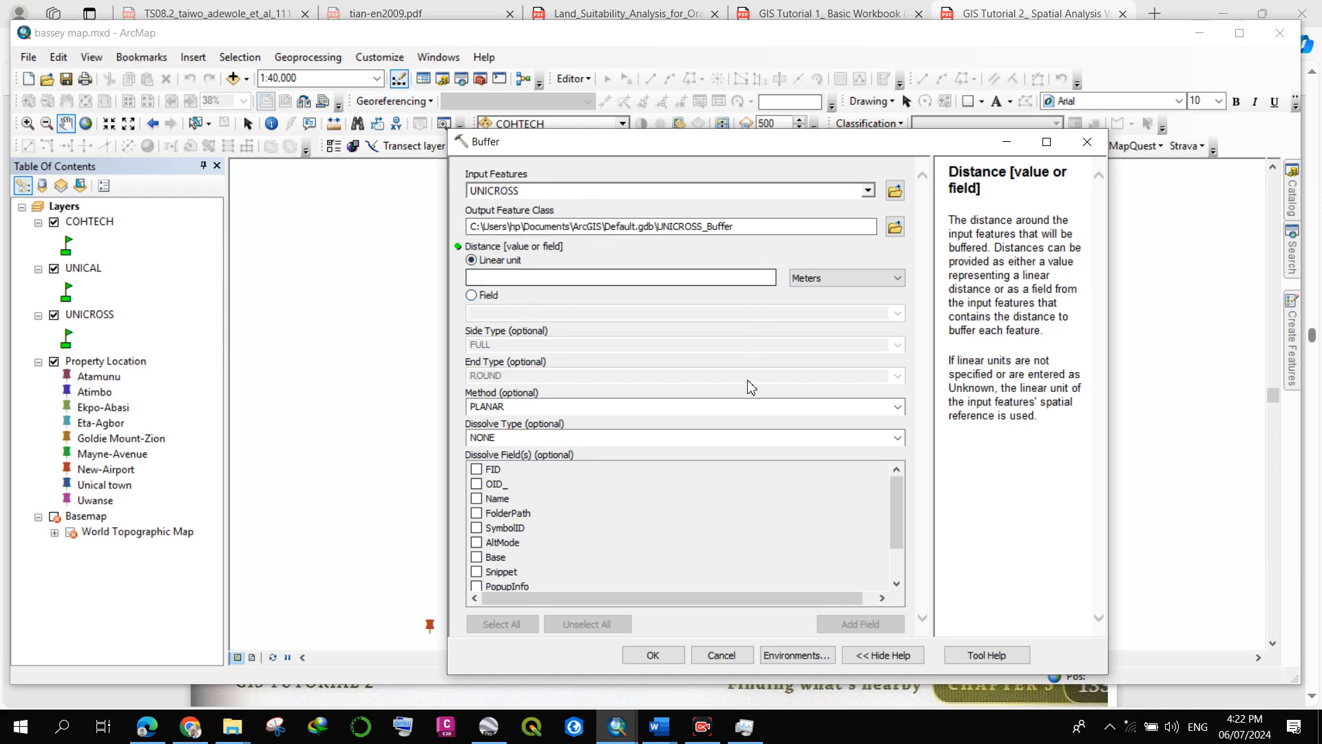
{"action": "left_click", "coordinate": [755, 282]}
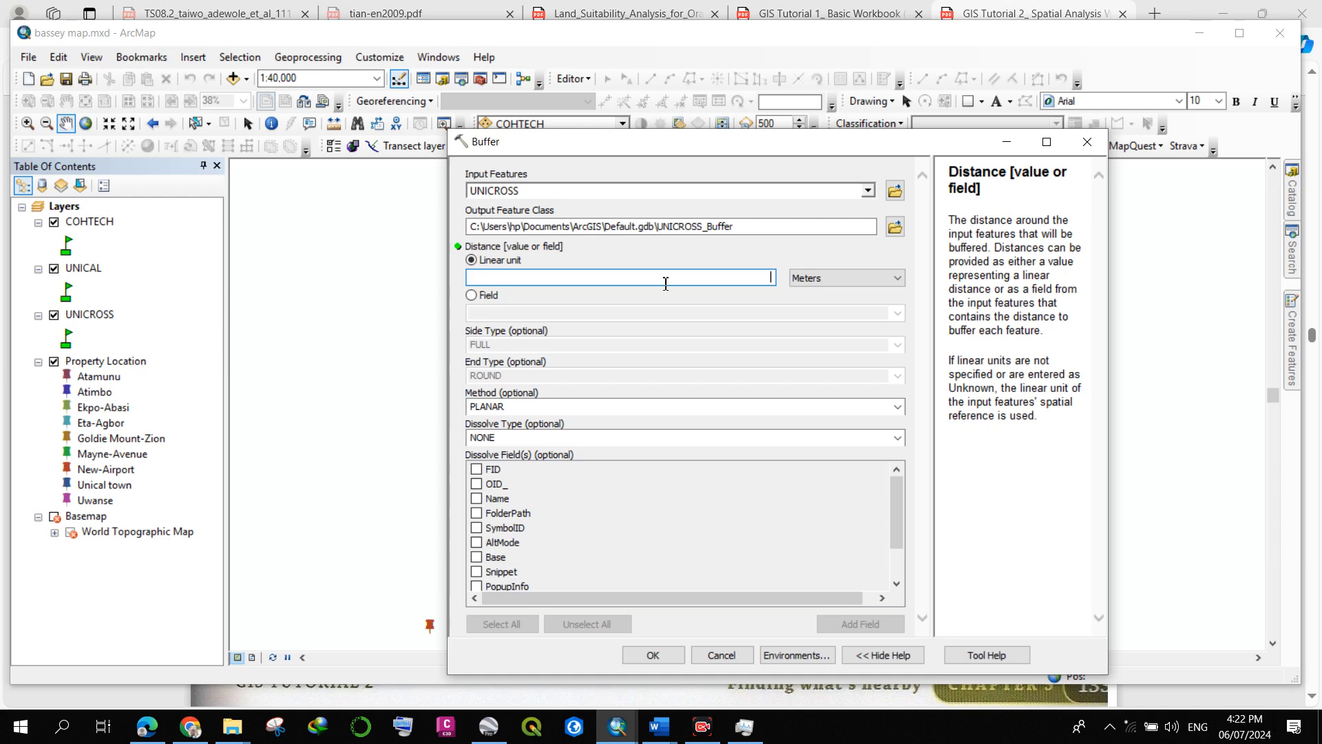
{"action": "type", "text": "00"}
{"action": "left_click", "coordinate": [822, 282]}
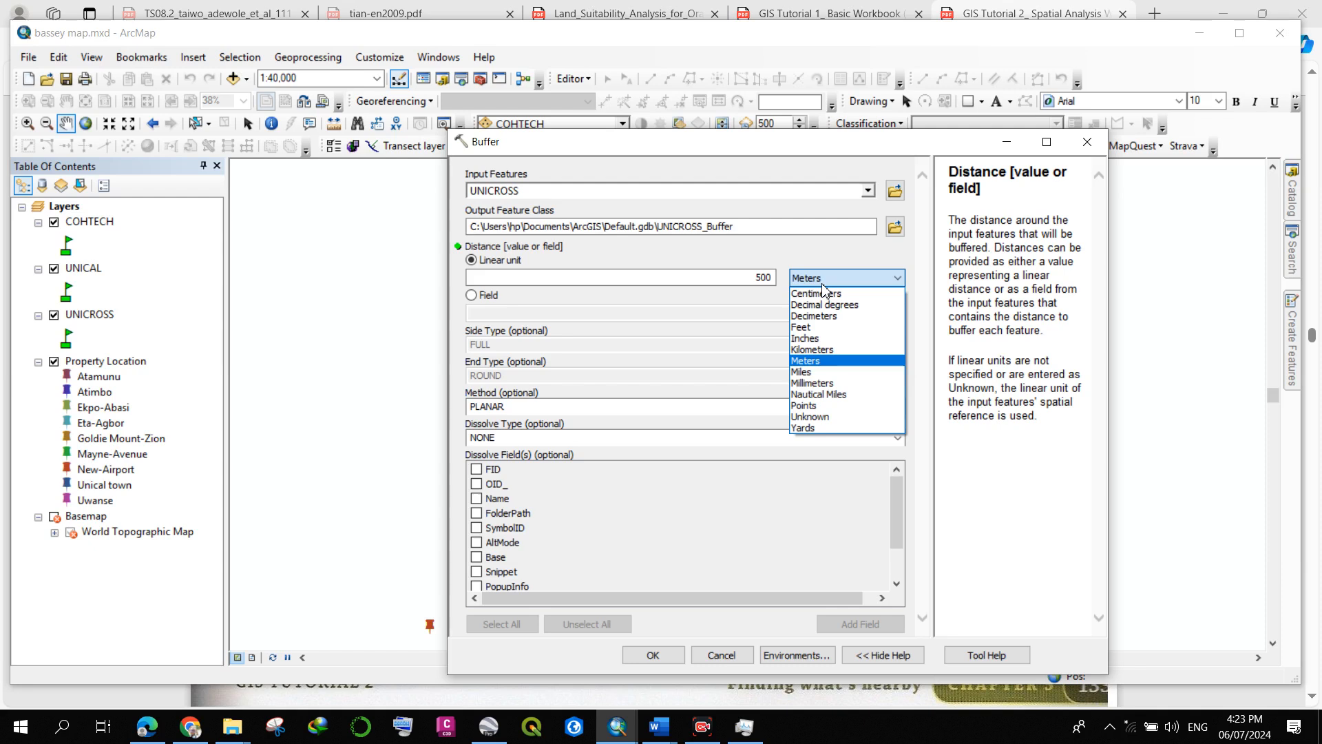
{"action": "left_click", "coordinate": [1141, 690]}
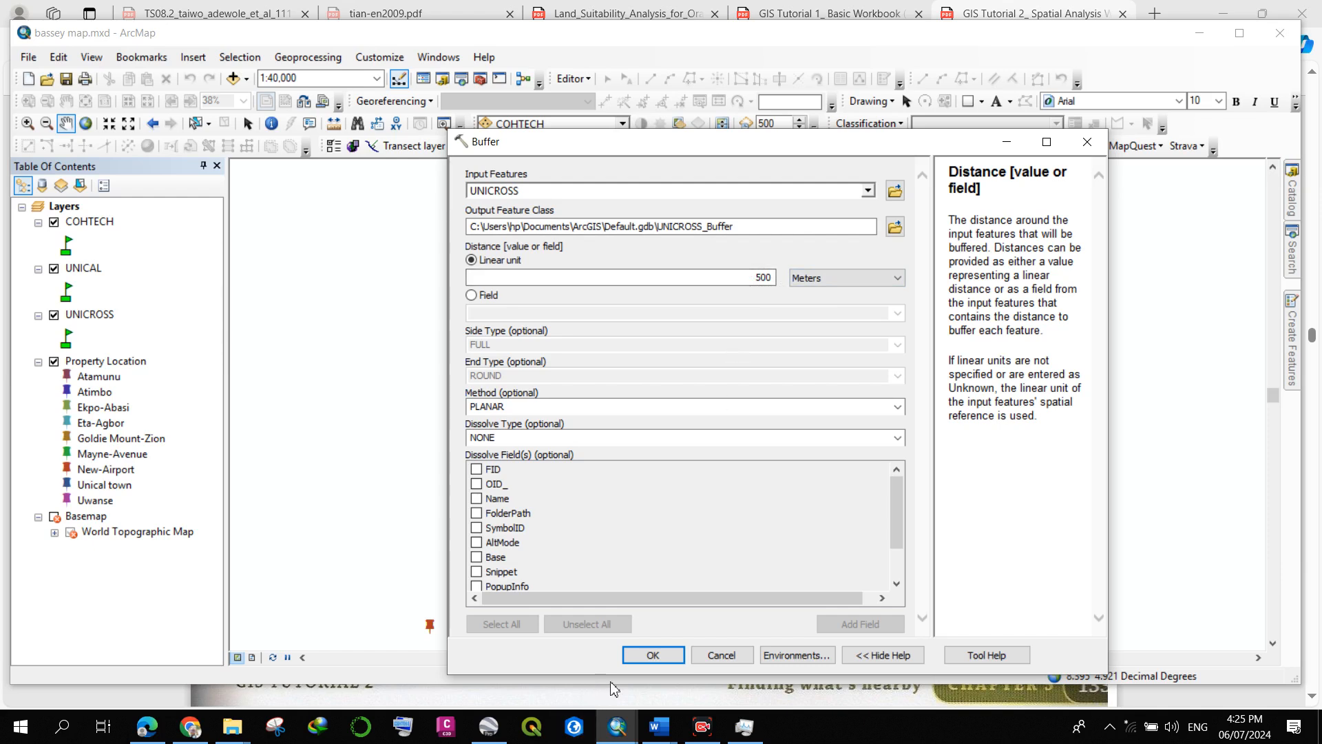
{"action": "left_click", "coordinate": [632, 657]}
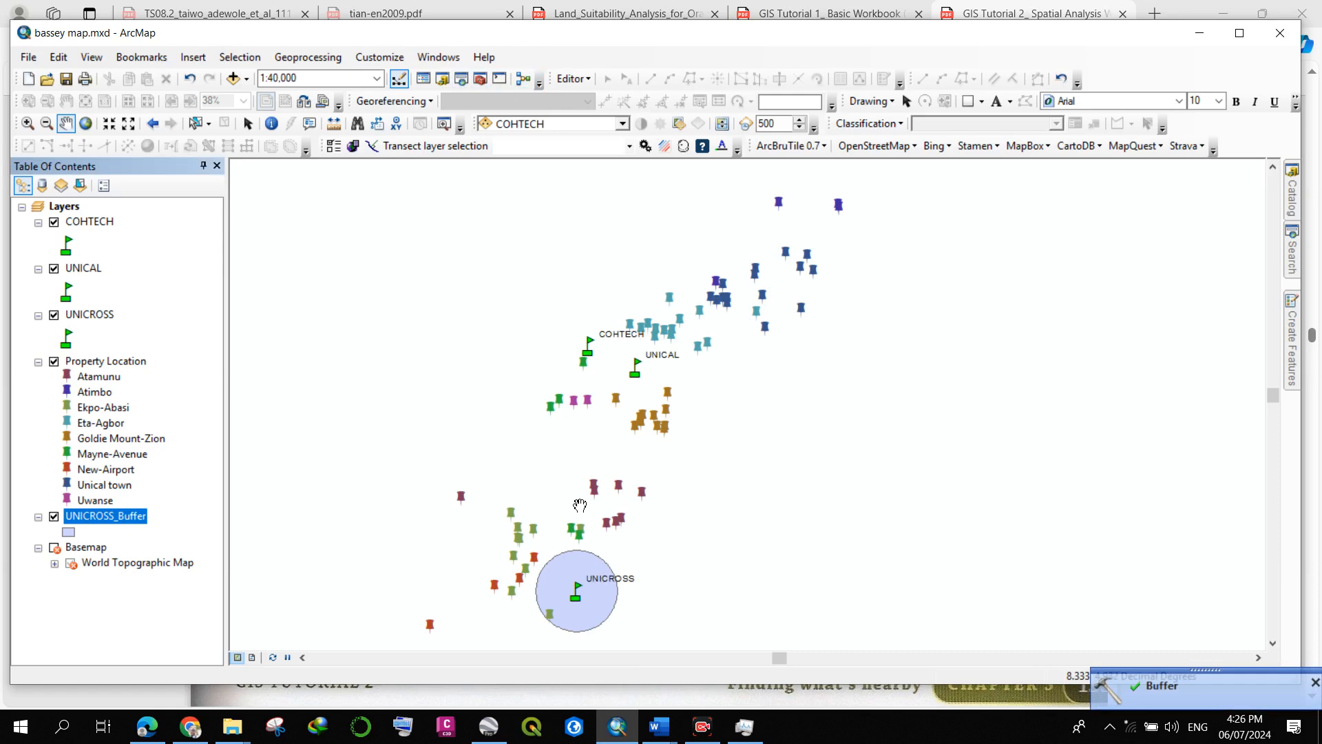
Examine which property locations fall inside the UNICROSS buffer.
{"action": "scroll", "coordinate": [570, 611], "scroll_direction": "down", "scroll_amount": 2}
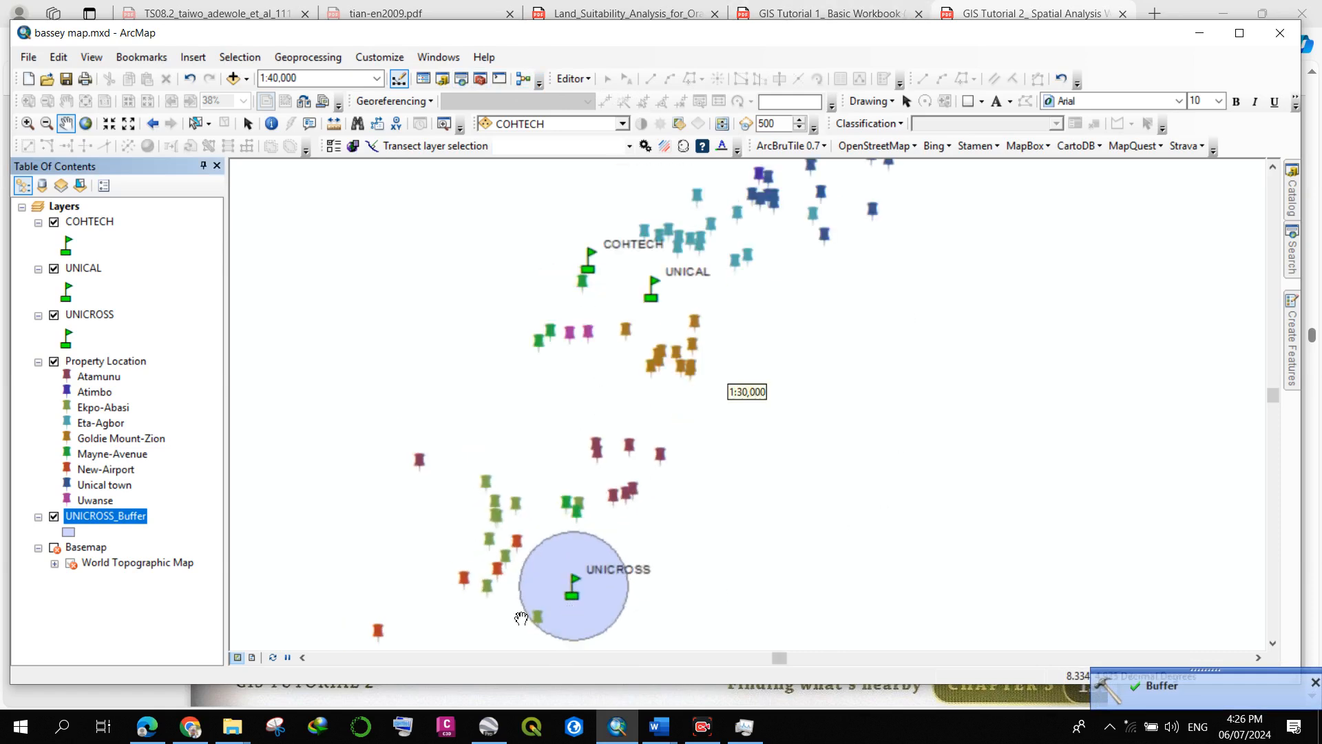
{"action": "scroll", "coordinate": [552, 620], "scroll_direction": "down", "scroll_amount": 2}
{"action": "scroll", "coordinate": [583, 634], "scroll_direction": "down", "scroll_amount": 2}
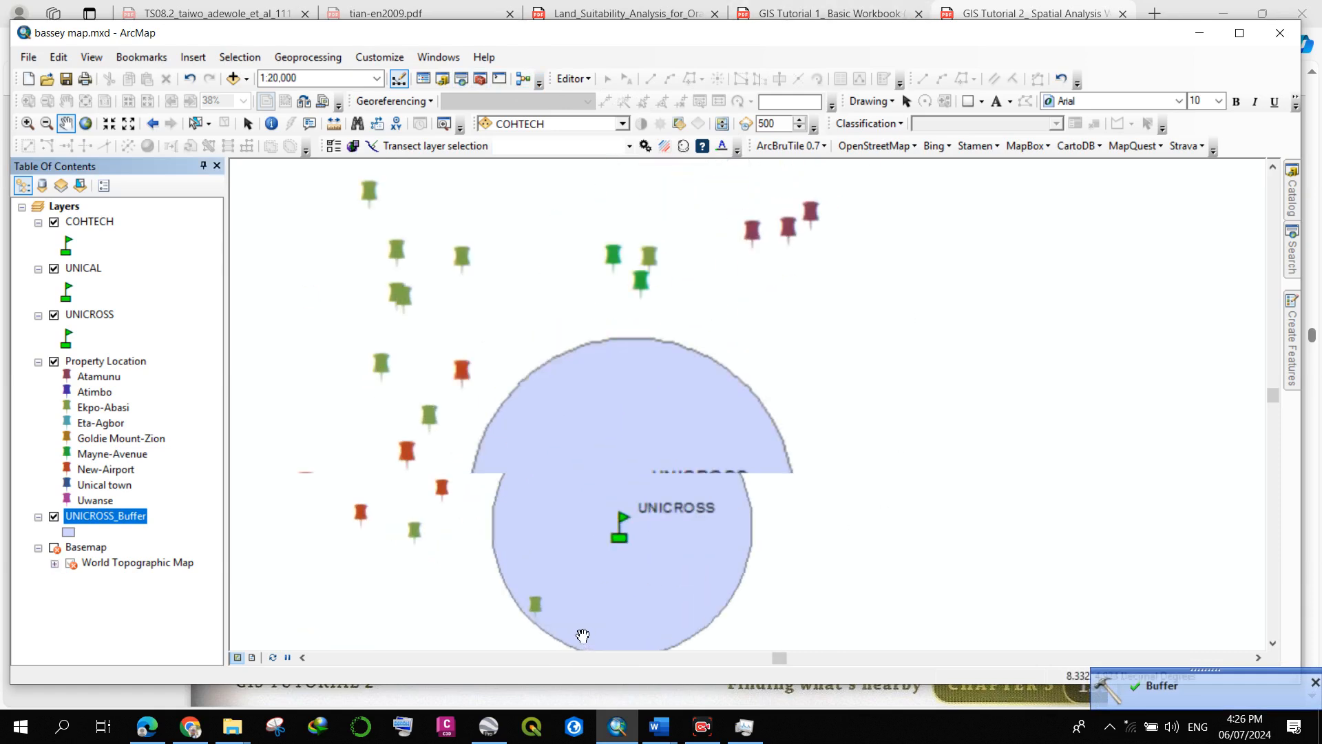
{"action": "left_click_drag", "start_coordinate": [566, 608], "coordinate": [531, 490]}
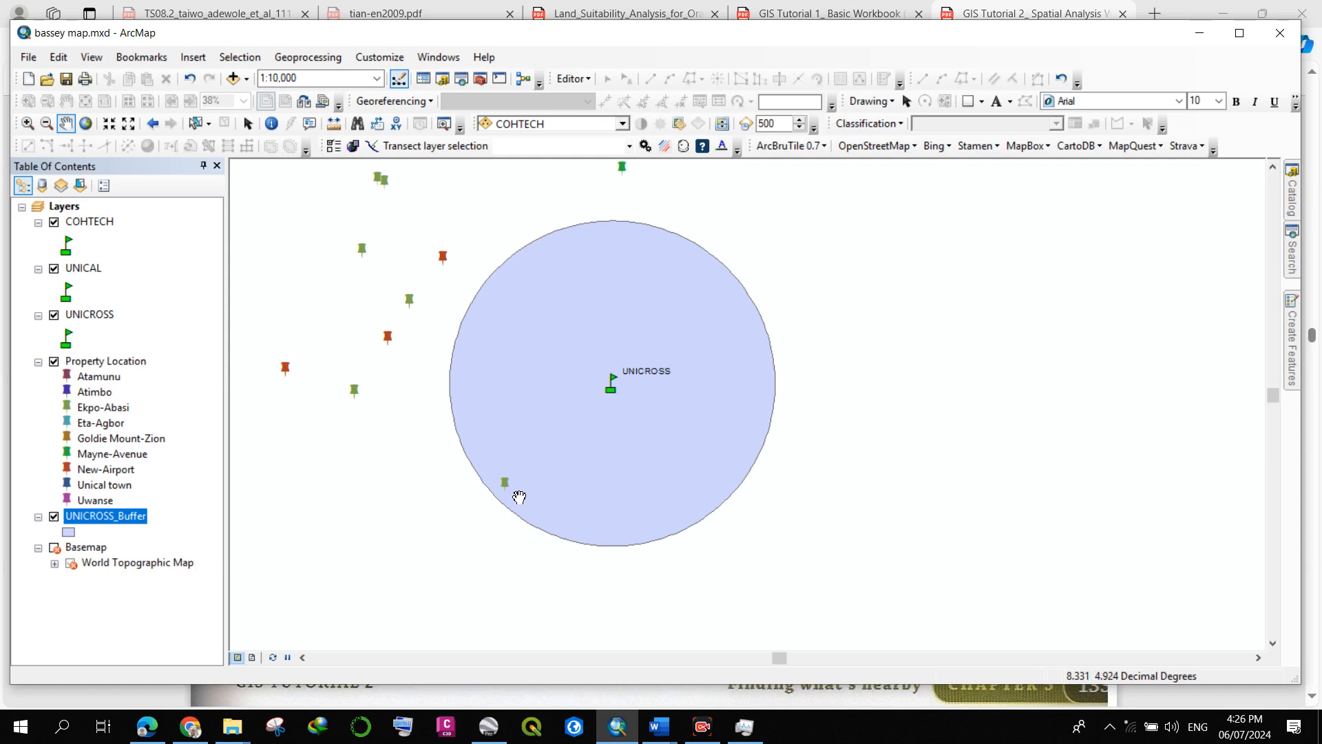
{"action": "scroll", "coordinate": [599, 424], "scroll_direction": "up", "scroll_amount": 2}
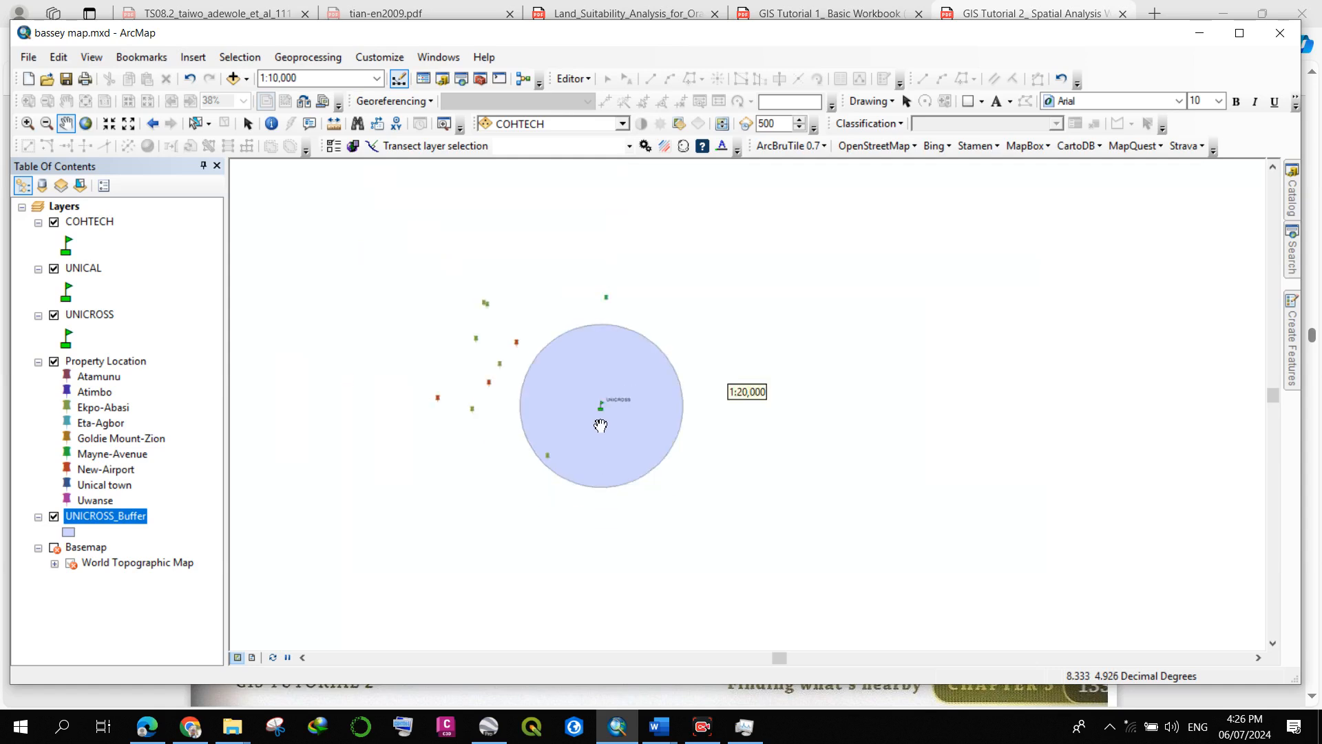
{"action": "scroll", "coordinate": [601, 426], "scroll_direction": "up", "scroll_amount": 1}
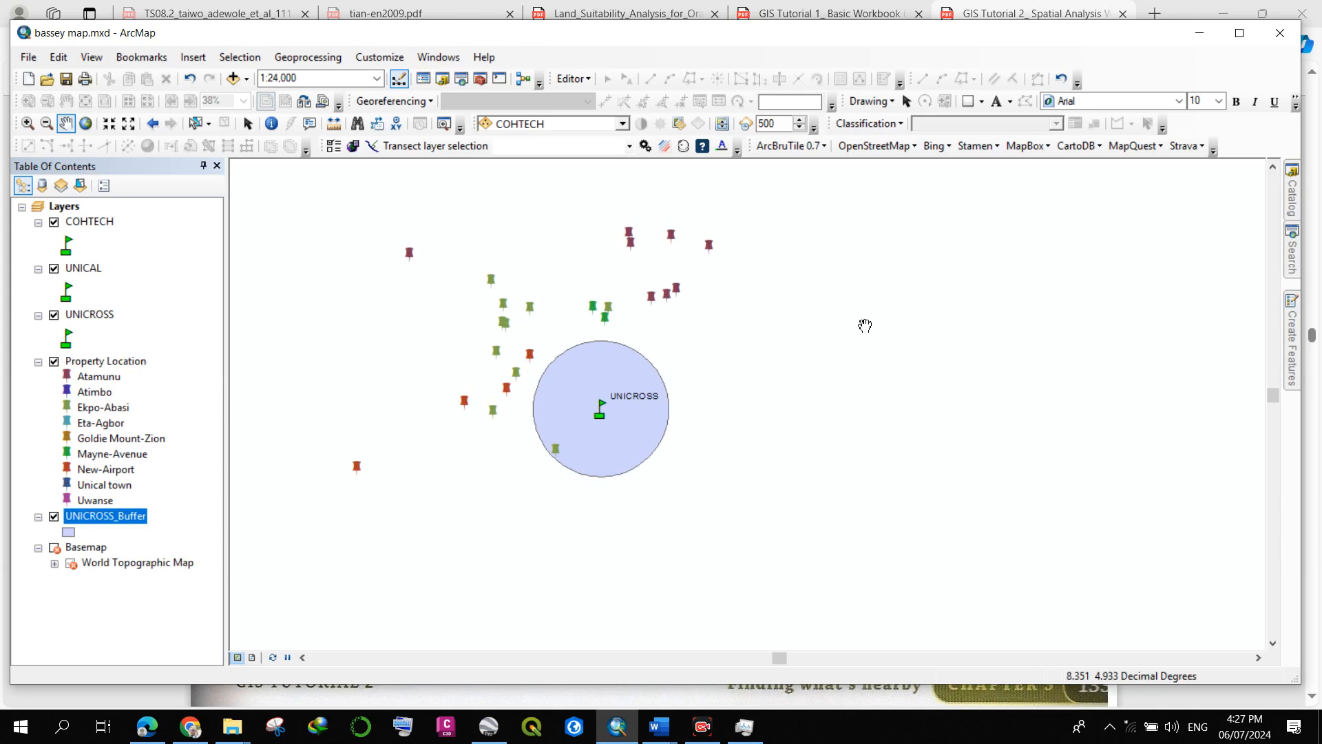
Open the Multiple Ring Buffer tool and set UNICROSS as its input features.
{"action": "mouse_move", "coordinate": [1293, 269]}
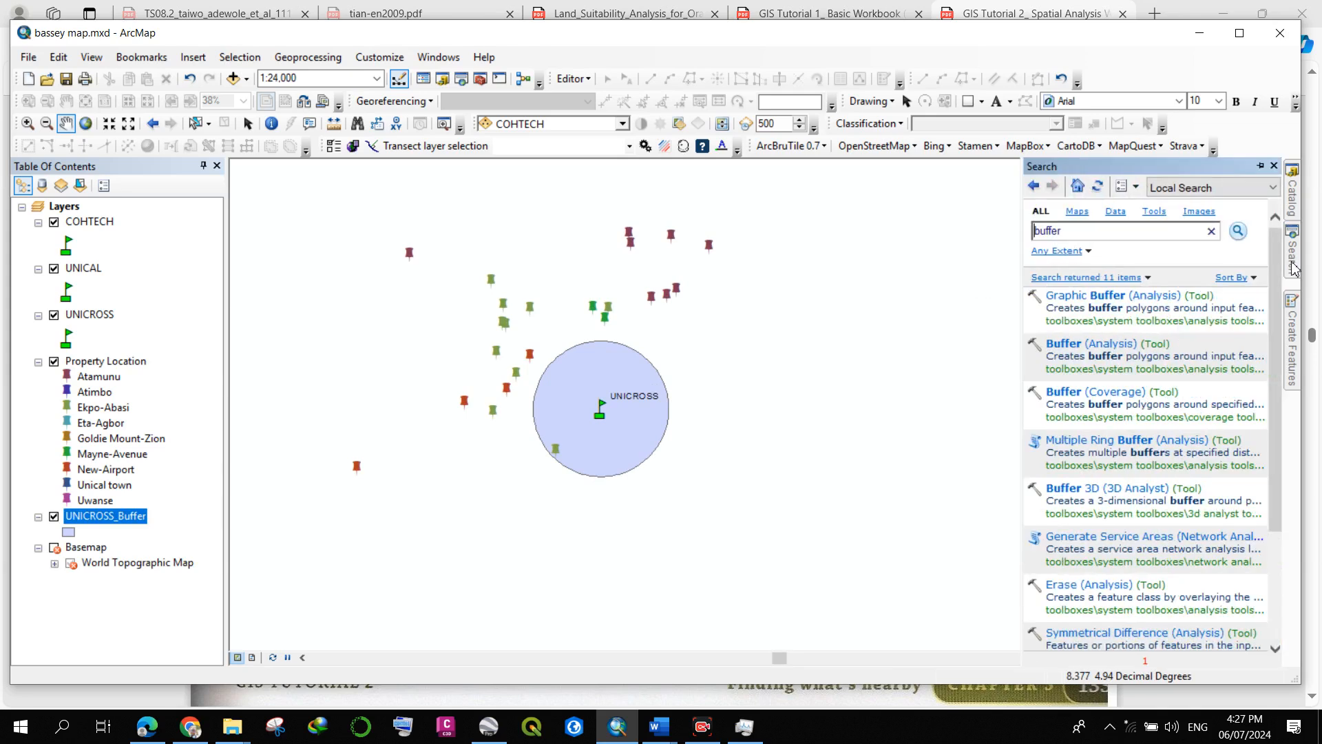
{"action": "left_click", "coordinate": [1064, 444]}
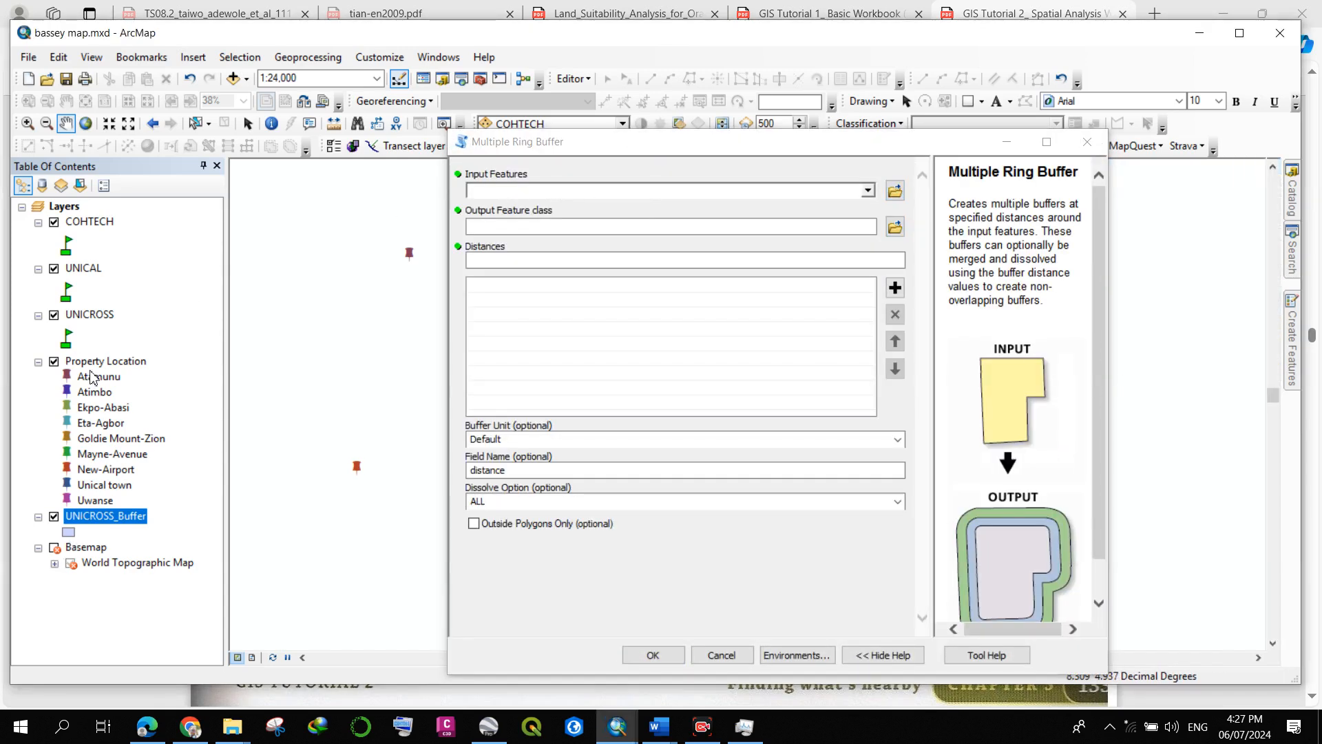
{"action": "left_click", "coordinate": [79, 318]}
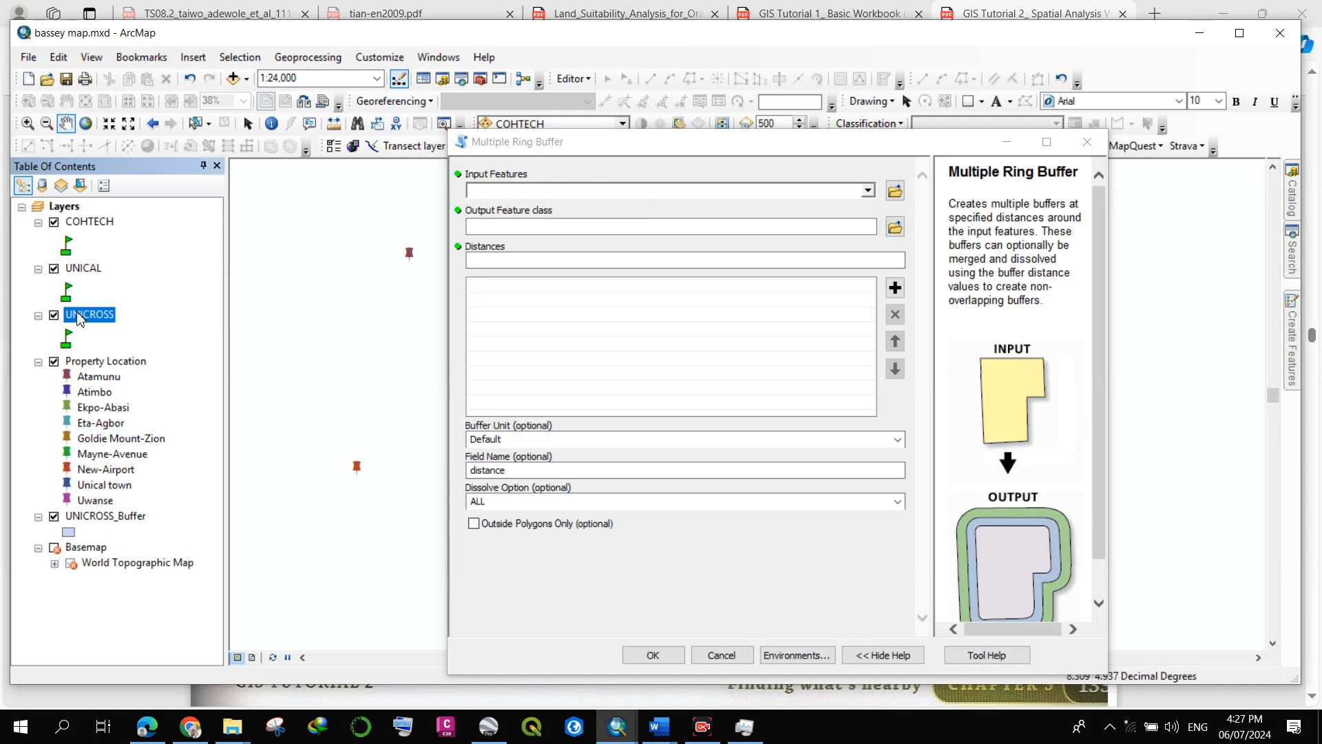
{"action": "left_click_drag", "start_coordinate": [79, 318], "coordinate": [566, 193]}
Add 500 and 1500 to the list of ring buffer distances.
{"action": "left_click", "coordinate": [785, 259]}
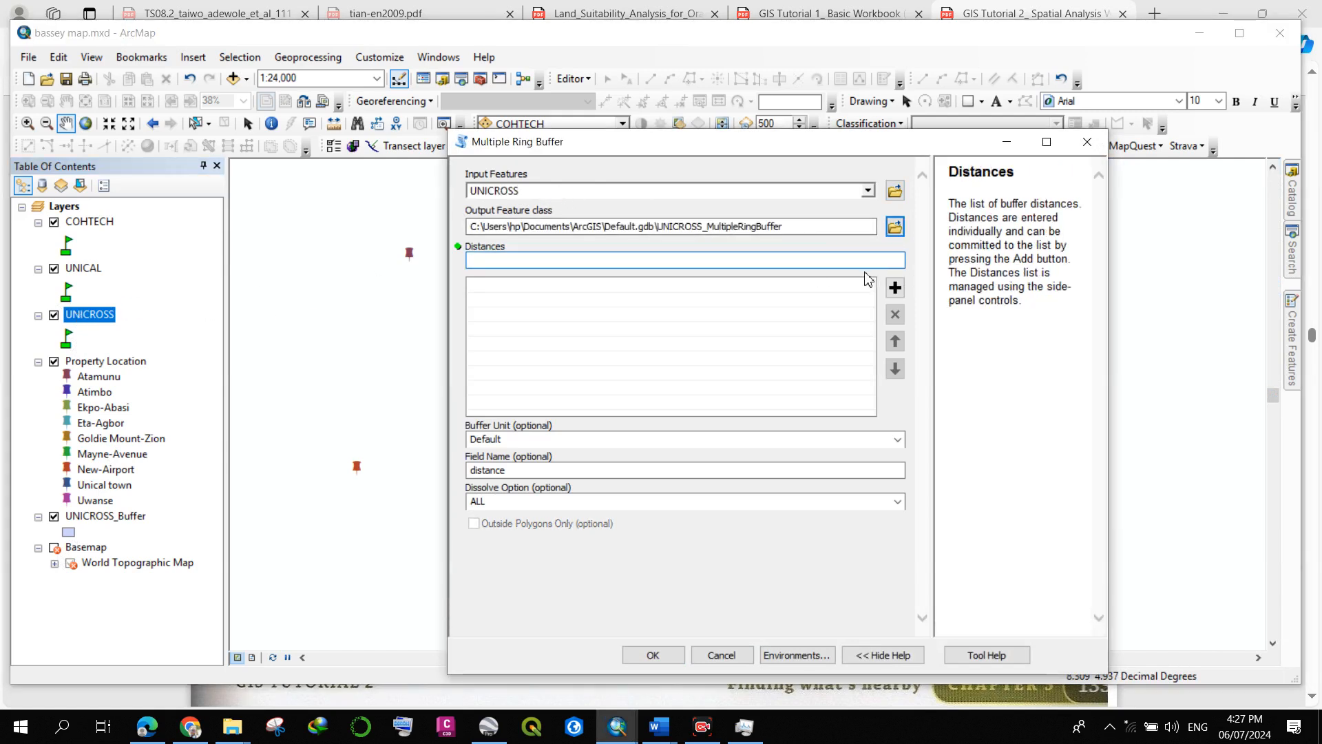
{"action": "type", "text": "500"}
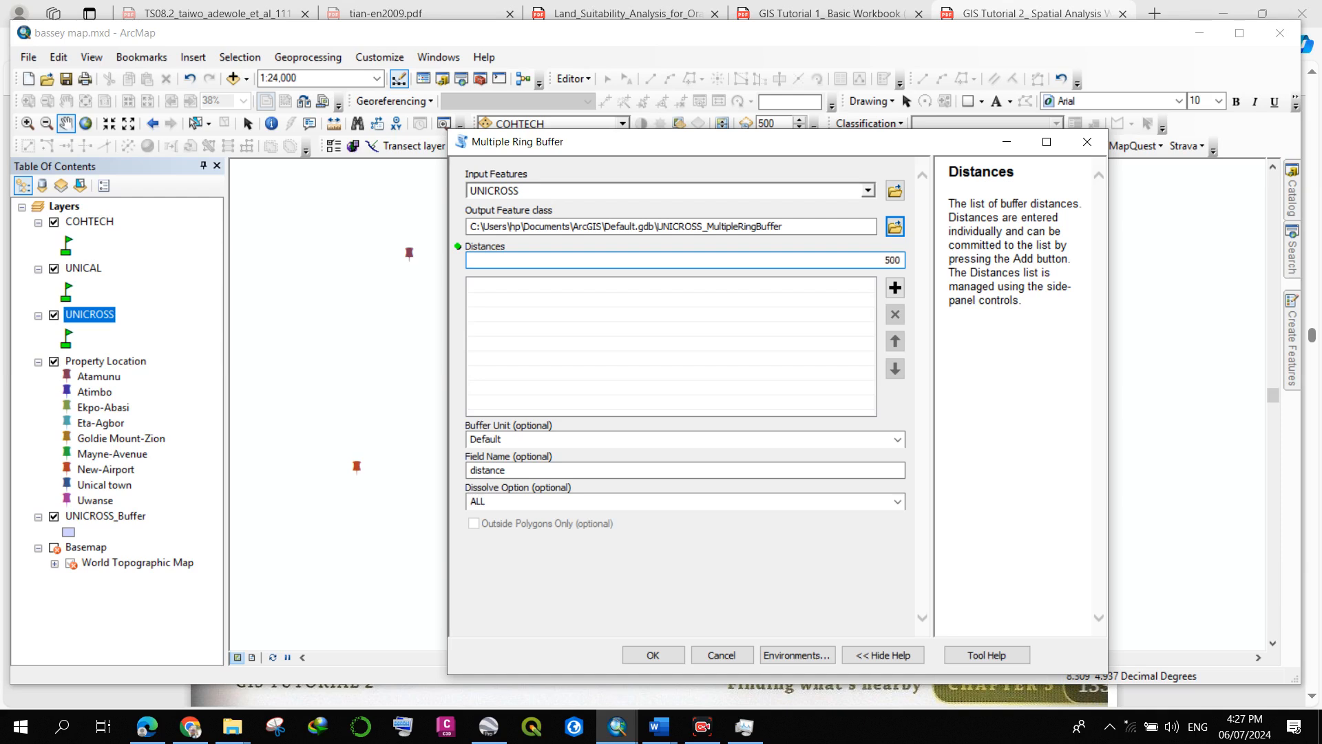
{"action": "left_click", "coordinate": [895, 288]}
{"action": "left_click", "coordinate": [865, 261]}
{"action": "type", "text": "1500"}
{"action": "left_click", "coordinate": [894, 288]}
{"action": "left_click", "coordinate": [860, 260]}
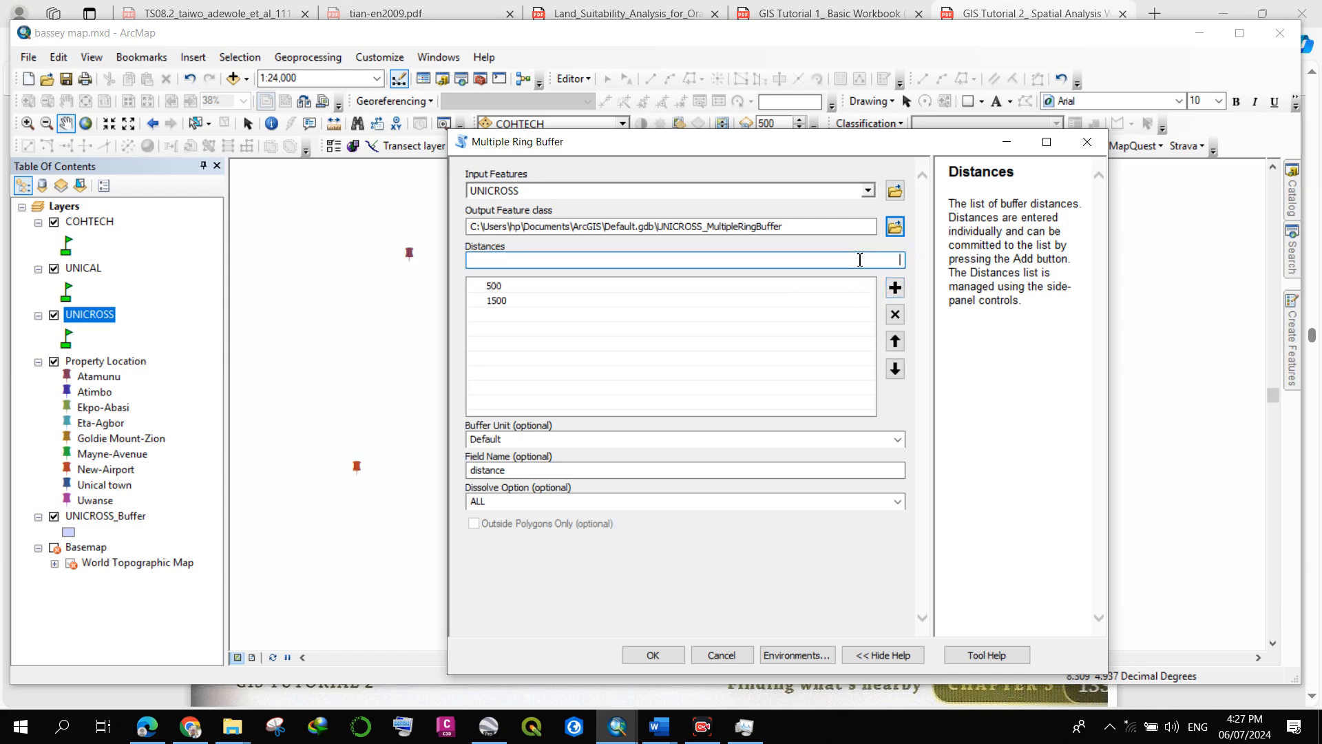
{"action": "type", "text": "2000"}
{"action": "left_click", "coordinate": [894, 287]}
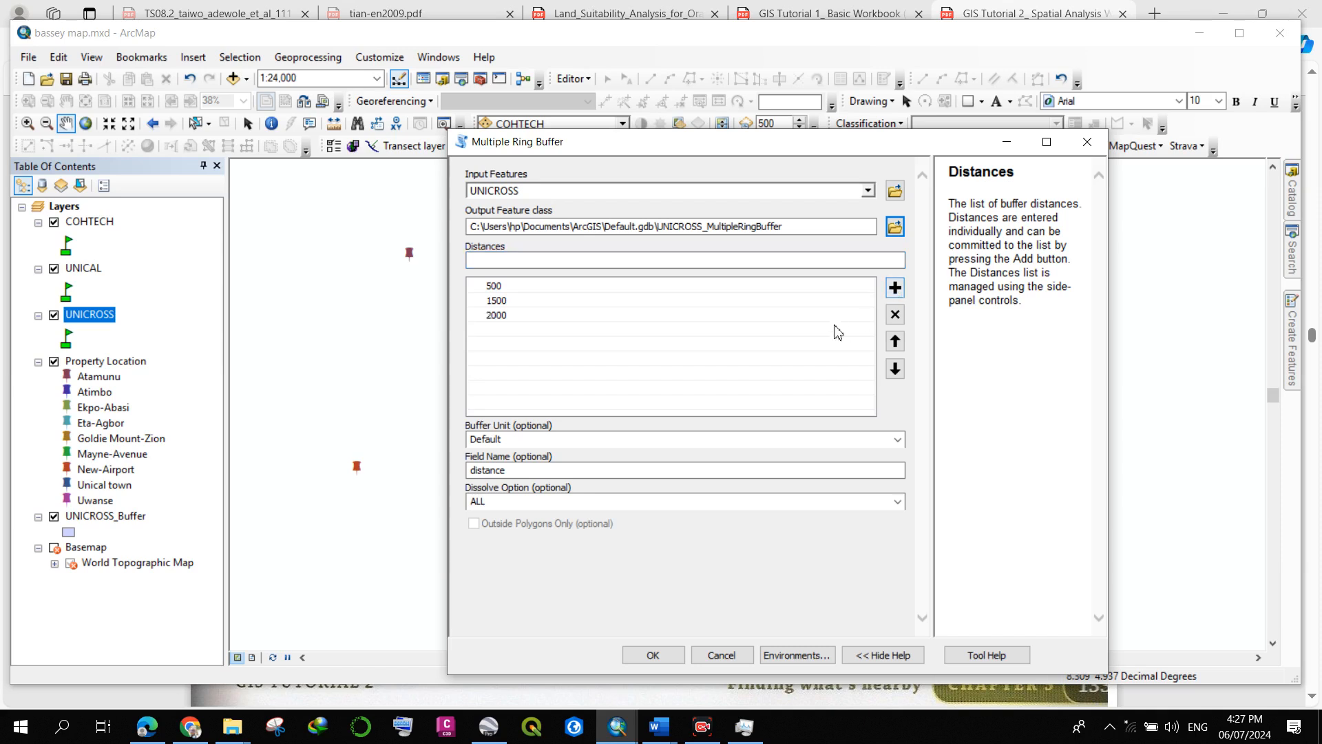
{"action": "left_click", "coordinate": [542, 318]}
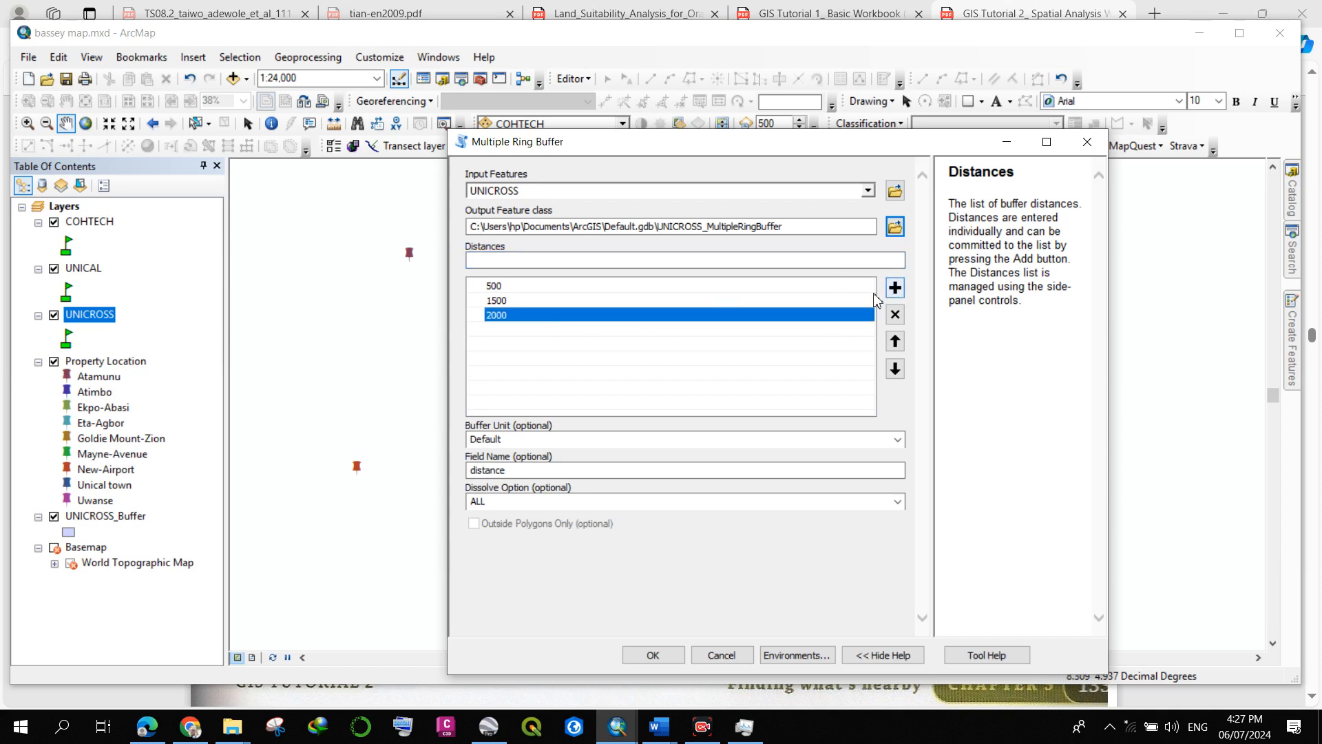
{"action": "left_click", "coordinate": [895, 315]}
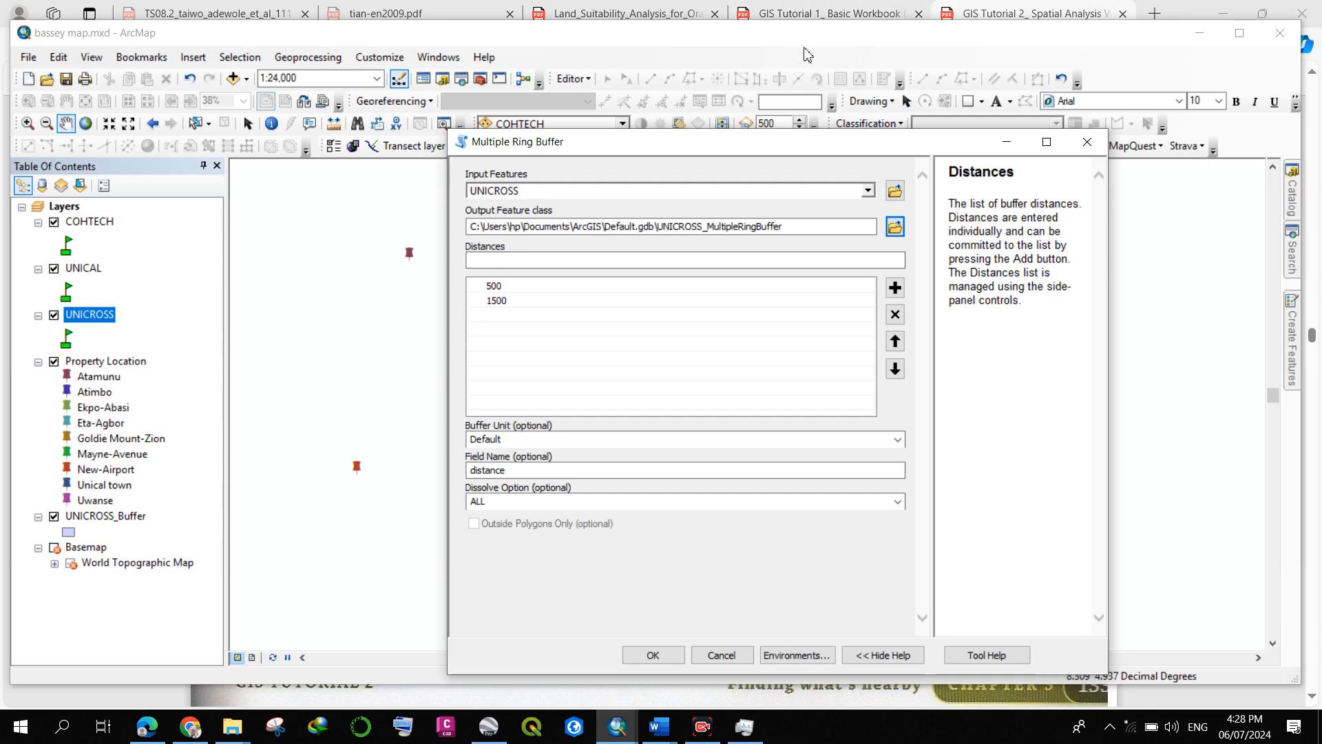
Add 2500 as the third ring distance and run the multiple ring buffer with the default unit.
{"action": "left_click", "coordinate": [841, 265]}
{"action": "type", "text": "25"}
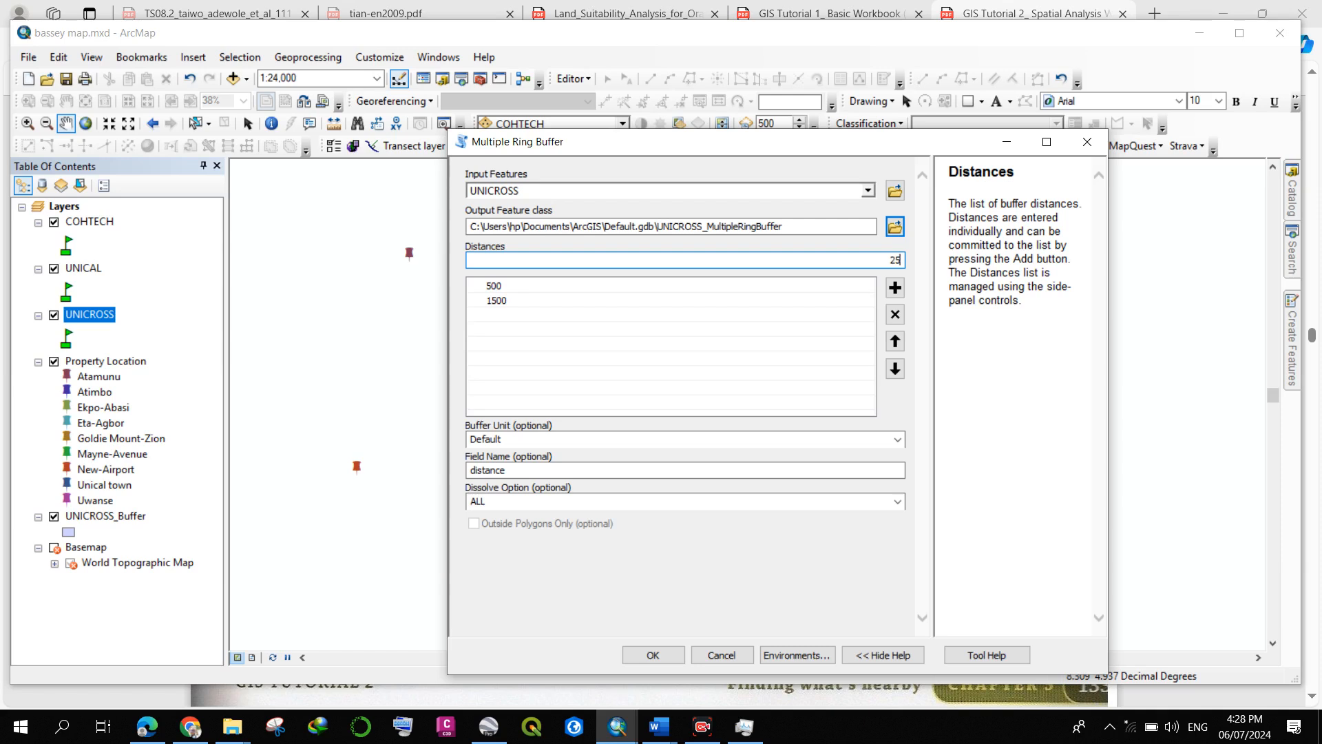
{"action": "type", "text": "00"}
{"action": "left_click", "coordinate": [902, 289]}
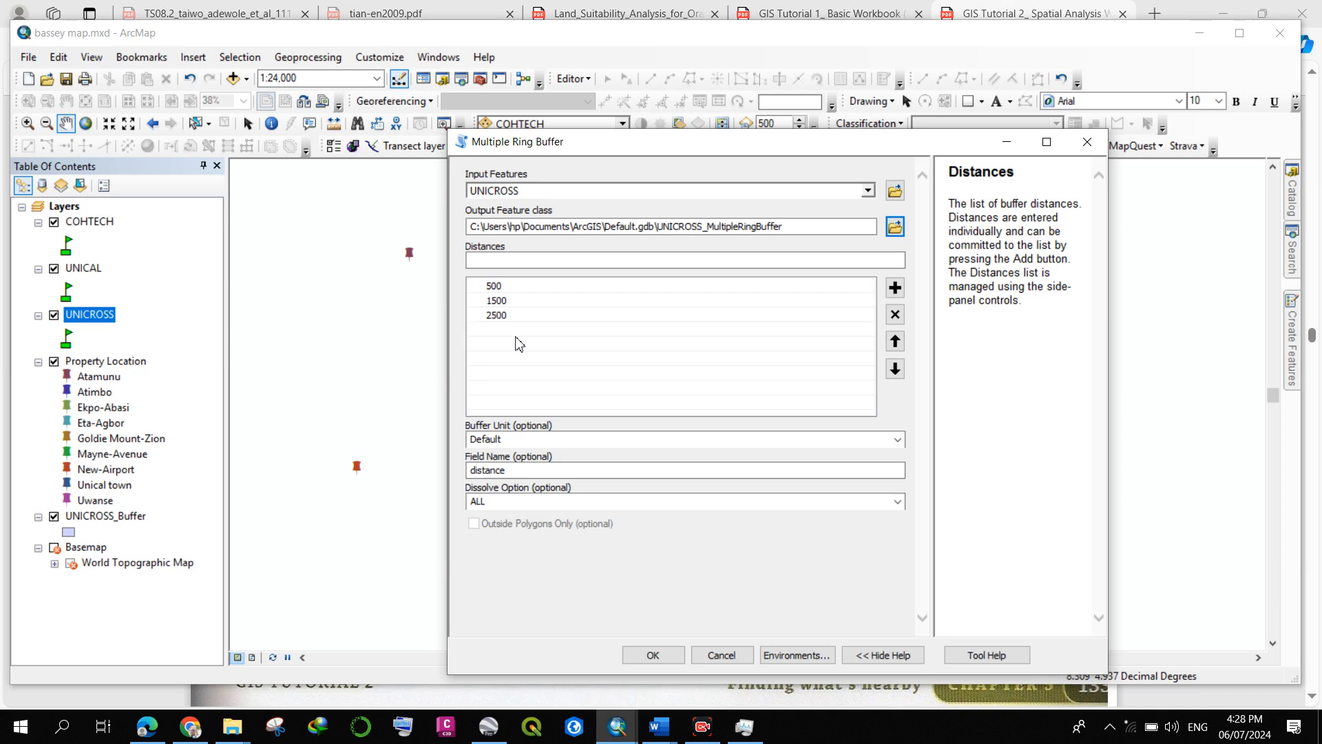
{"action": "left_click", "coordinate": [653, 660]}
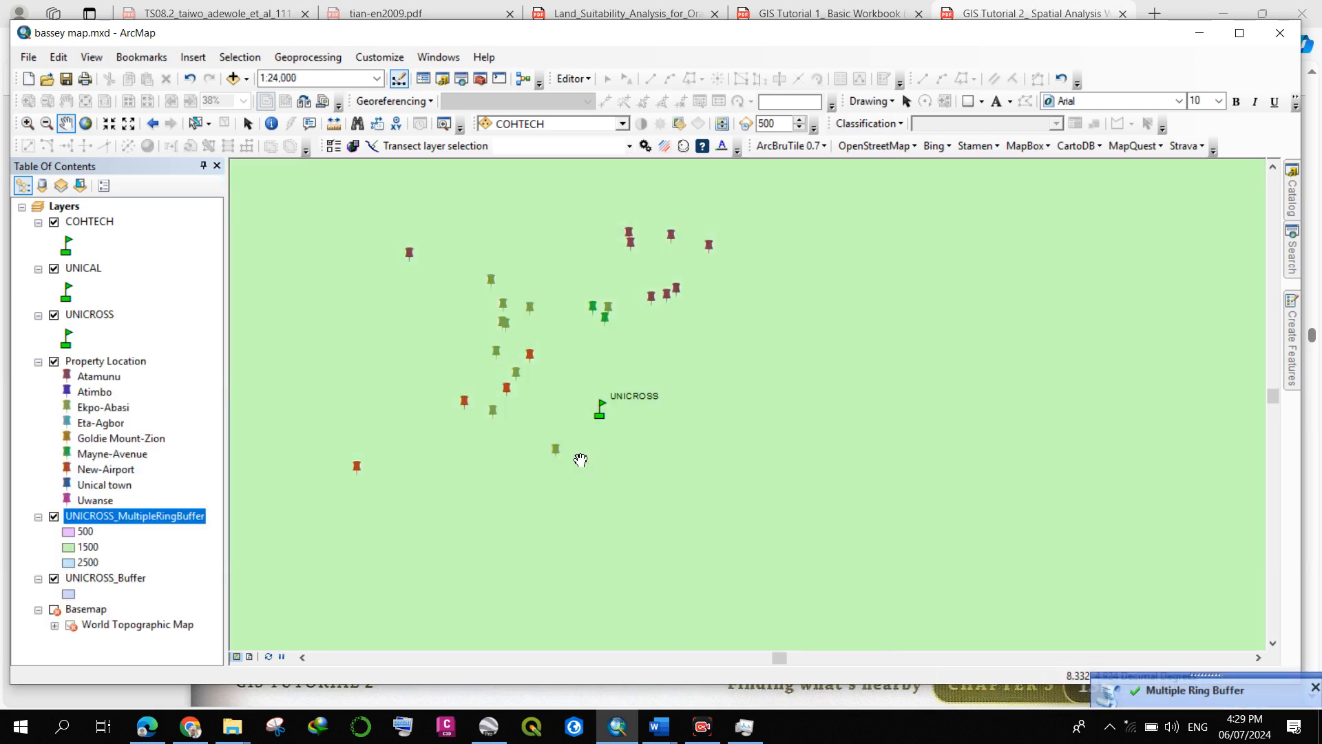
Examine the full extent of the UNICROSS multiple ring buffer on the map.
{"action": "scroll", "coordinate": [650, 362], "scroll_direction": "up", "scroll_amount": 3}
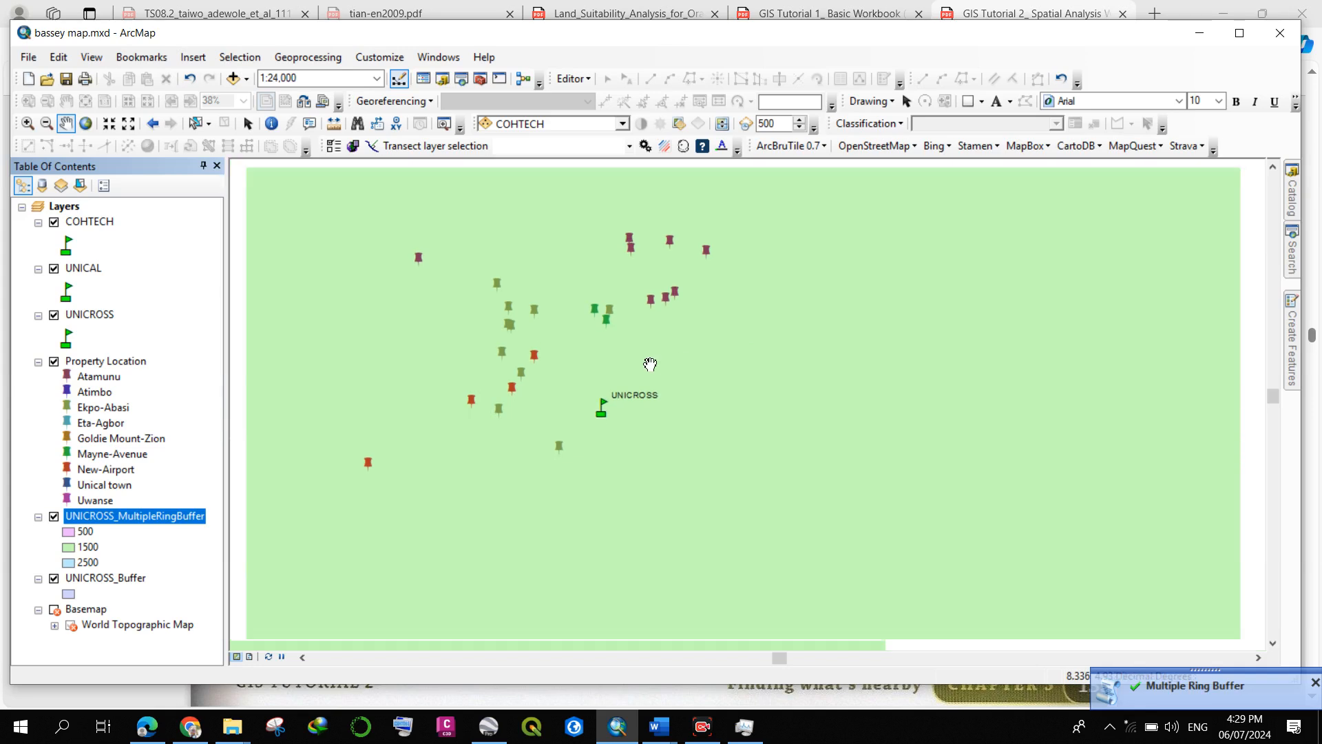
{"action": "scroll", "coordinate": [650, 362], "scroll_direction": "up", "scroll_amount": 4}
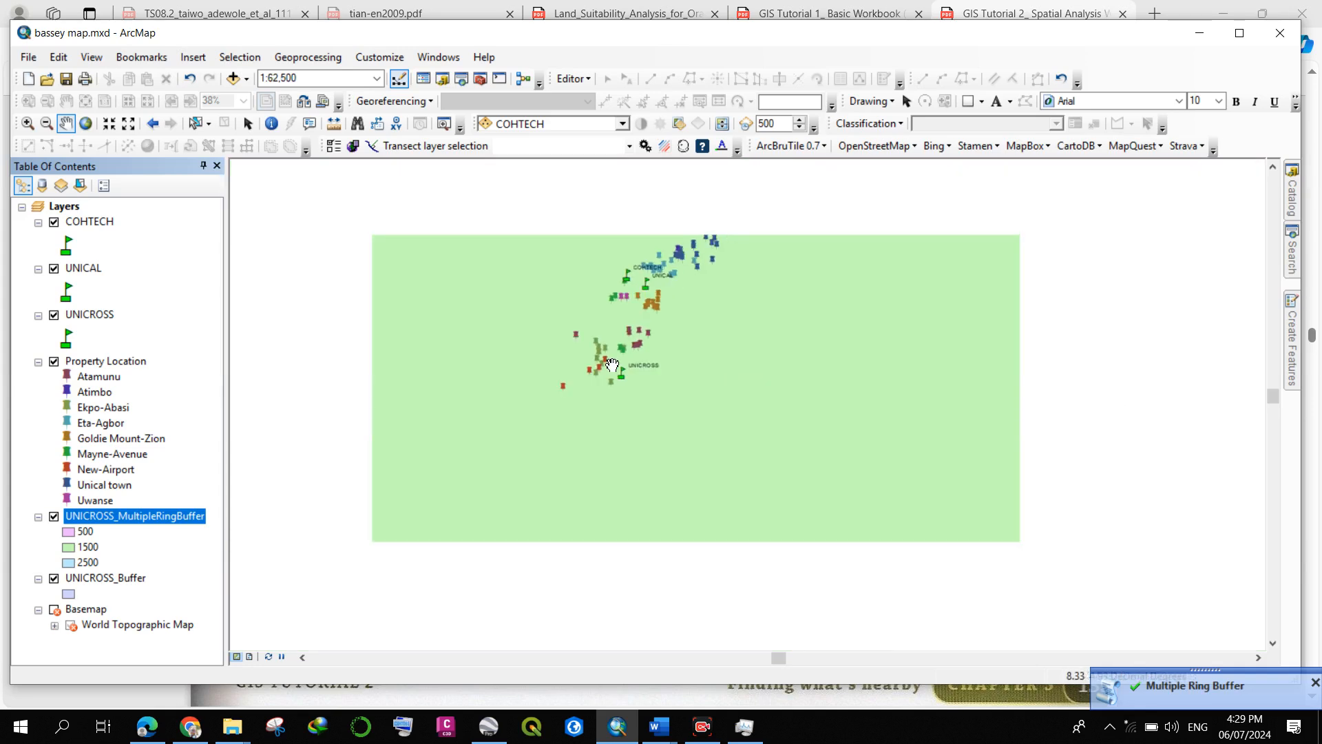
{"action": "scroll", "coordinate": [612, 365], "scroll_direction": "up", "scroll_amount": 5}
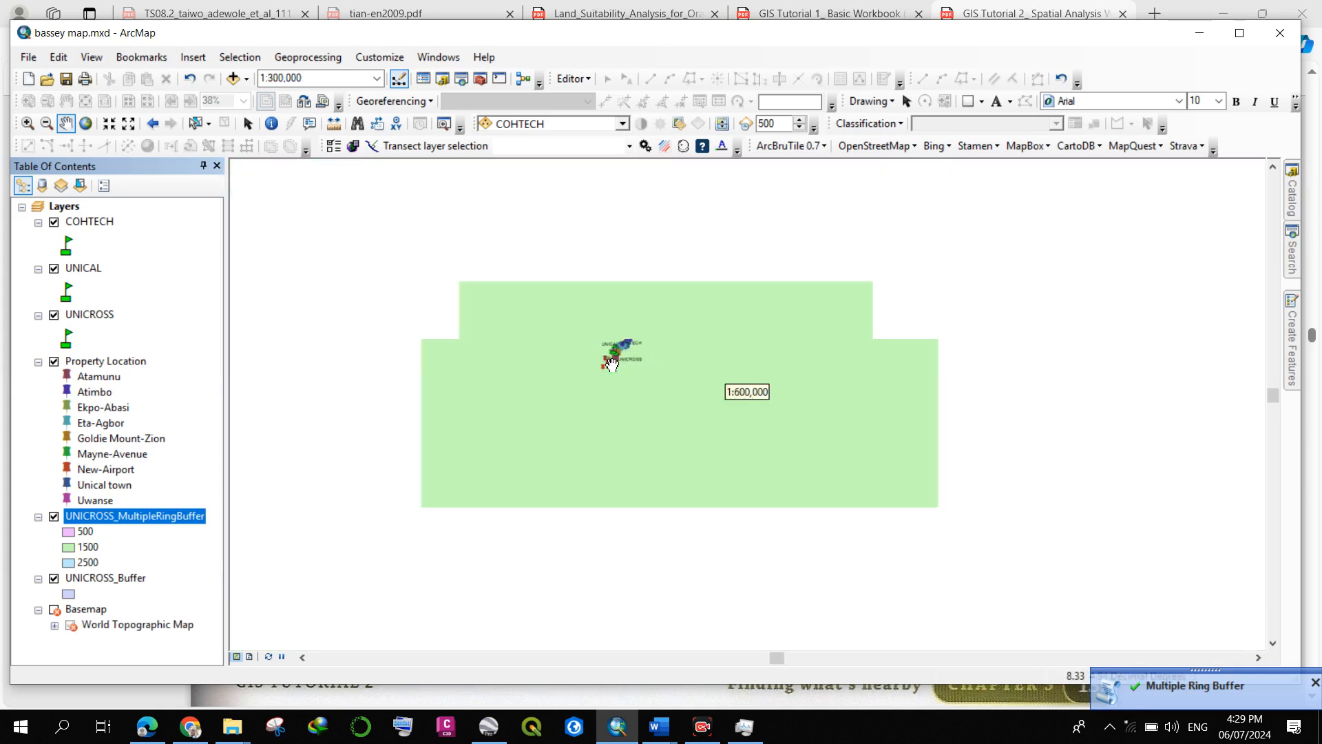
{"action": "scroll", "coordinate": [612, 353], "scroll_direction": "up", "scroll_amount": 1}
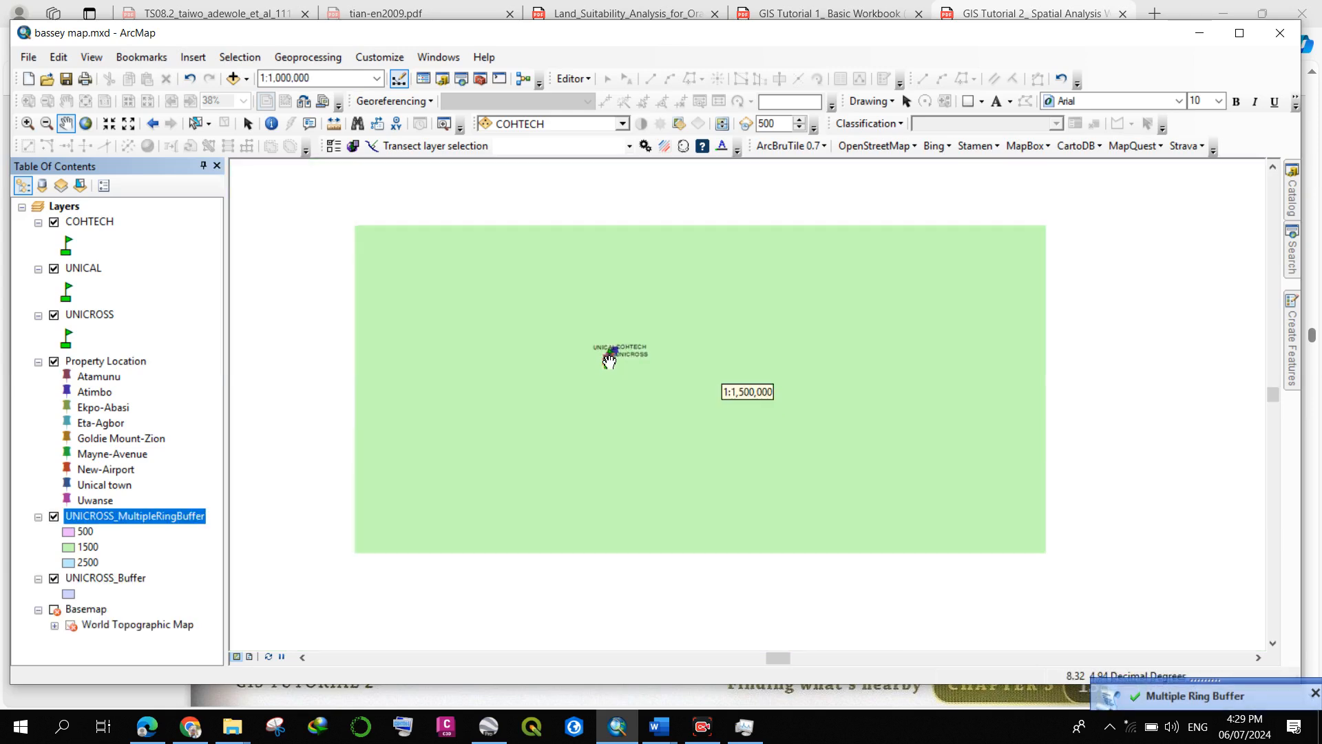
Remove the UNICROSS_MultipleRingBuffer layer from the map.
{"action": "right_click", "coordinate": [126, 517]}
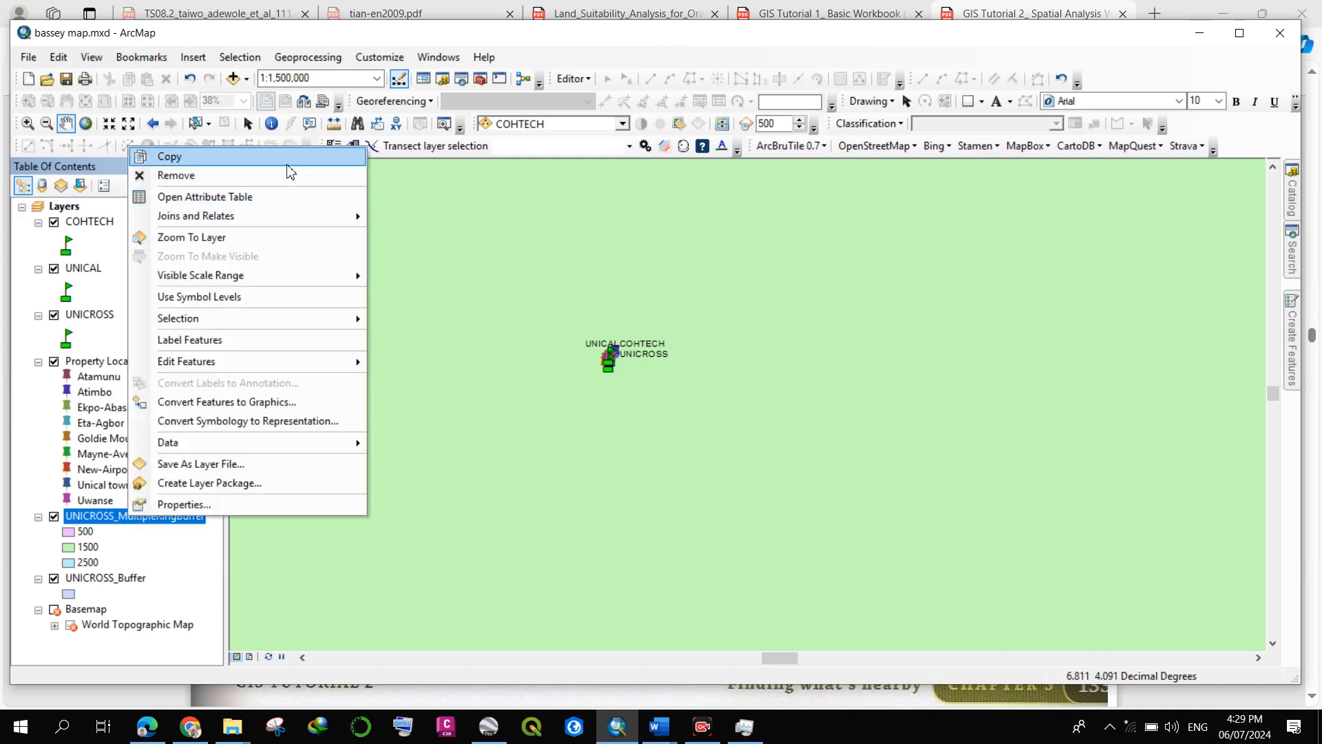
{"action": "left_click", "coordinate": [283, 160]}
{"action": "right_click", "coordinate": [152, 519]}
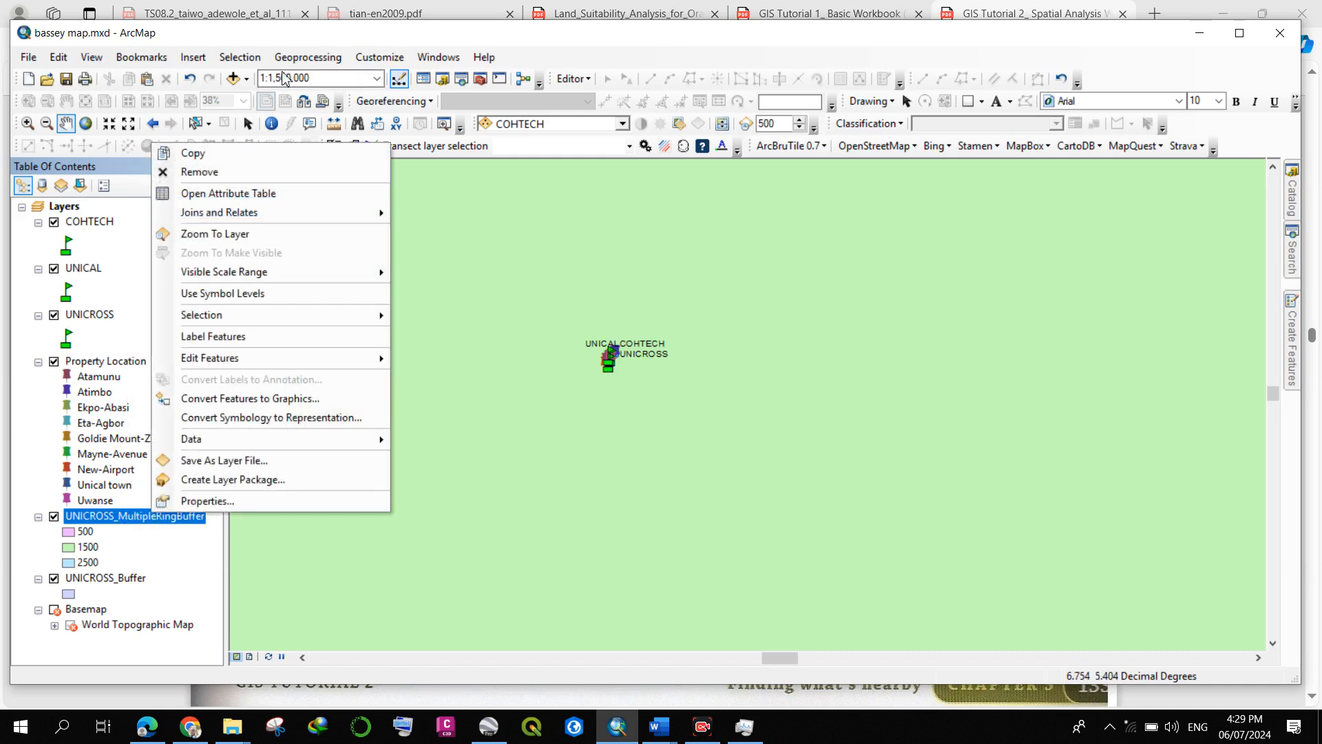
{"action": "left_click", "coordinate": [289, 169]}
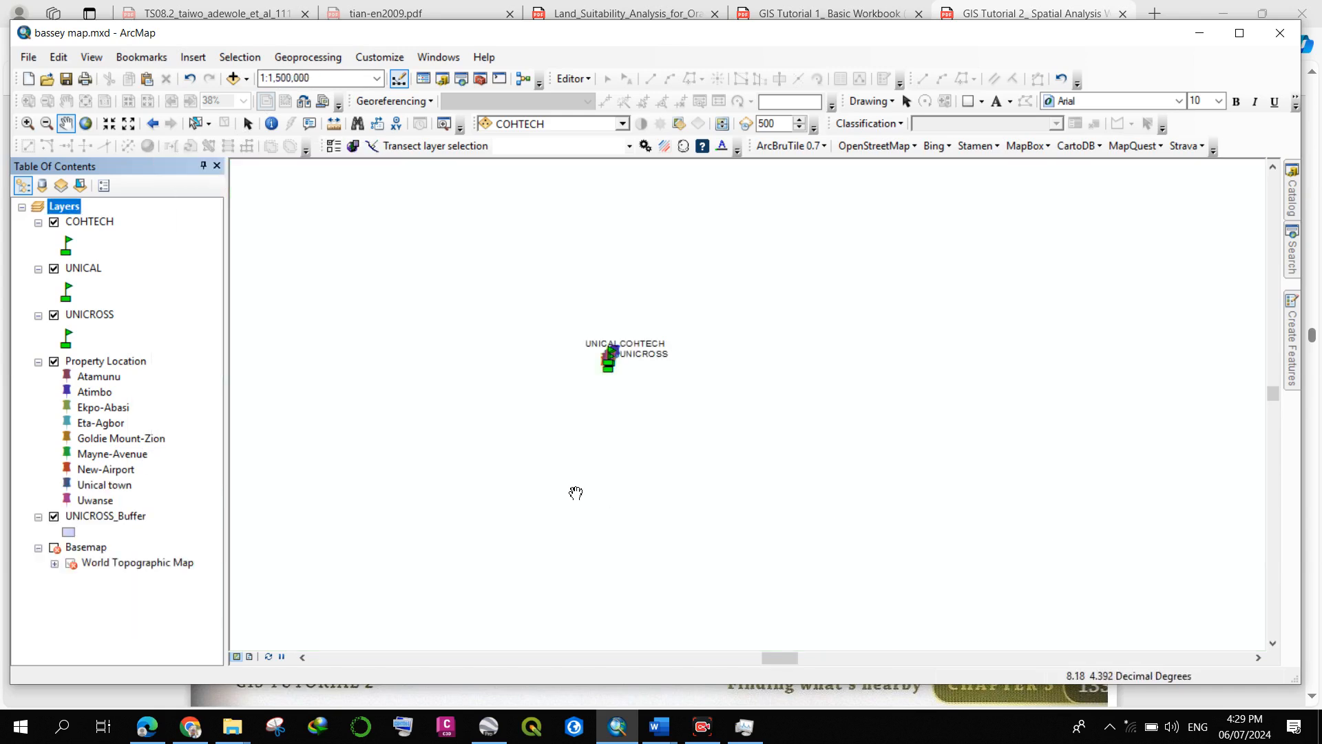
Open the Multiple Ring Buffer tool again and set its buffer unit to Meters.
{"action": "left_click", "coordinate": [1293, 261]}
{"action": "left_click", "coordinate": [1099, 444]}
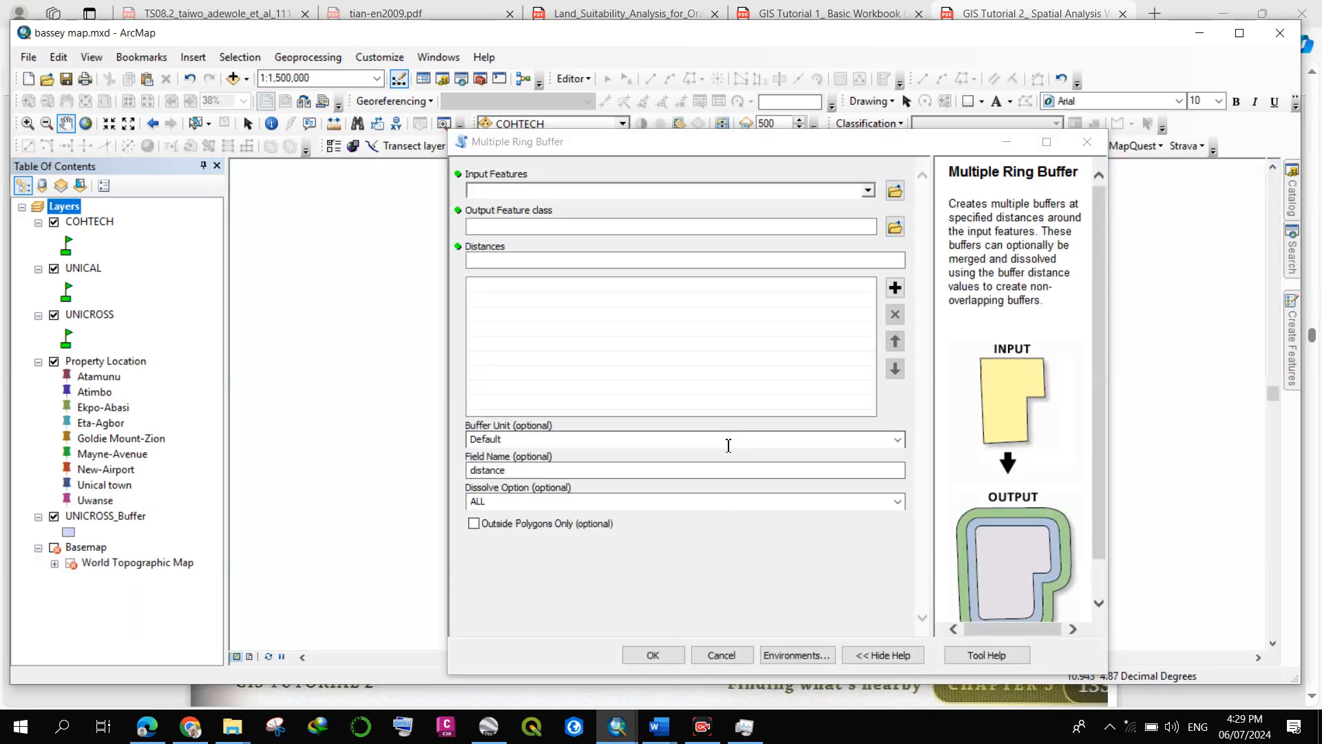
{"action": "left_click", "coordinate": [899, 441]}
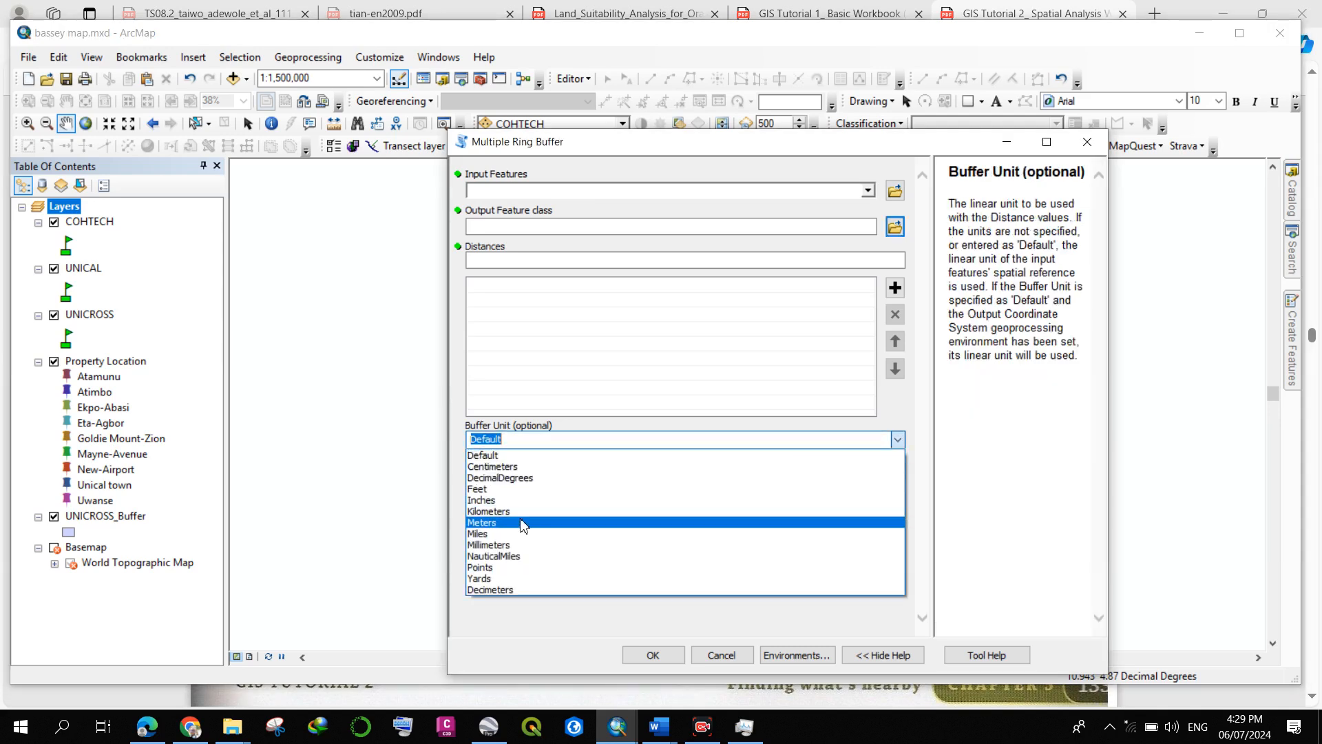
{"action": "left_click", "coordinate": [521, 523]}
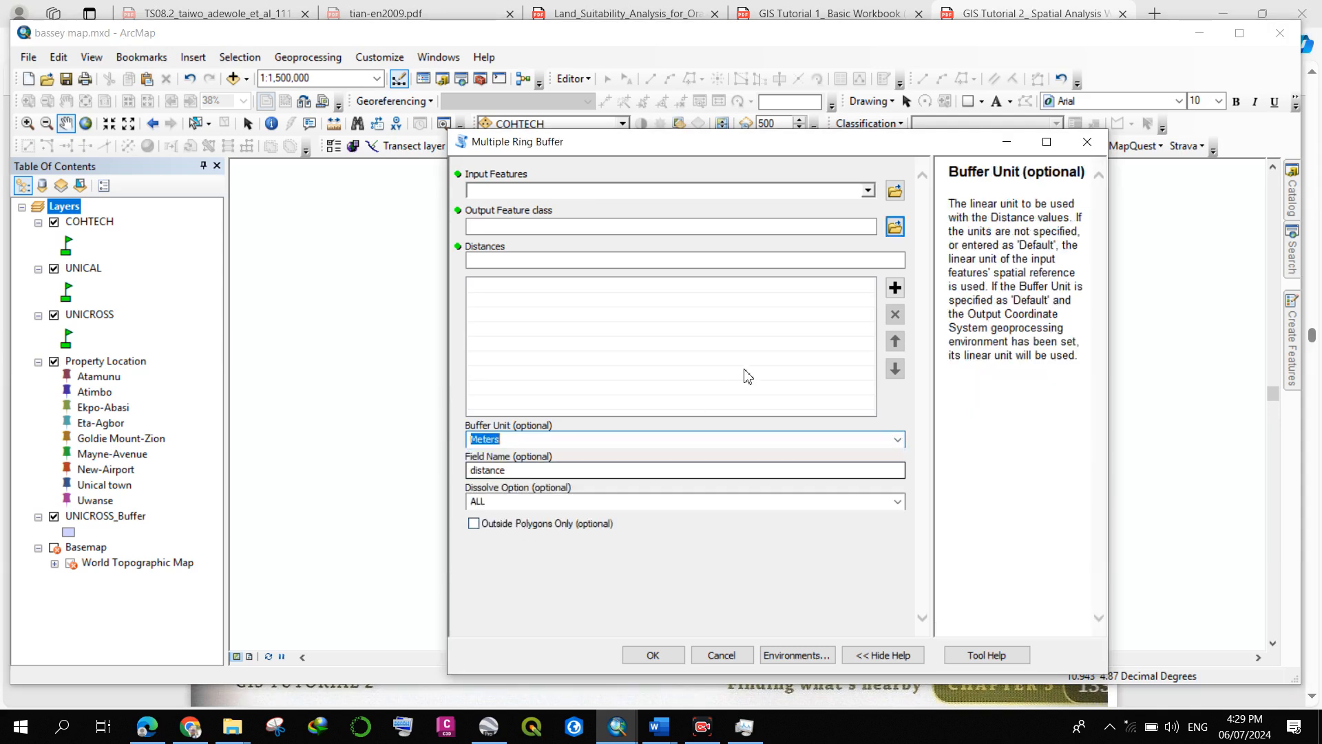
Enter 500, 1500 and 2500 as the ring buffer distances.
{"action": "left_click", "coordinate": [888, 261]}
{"action": "type", "text": "500"}
{"action": "left_click", "coordinate": [895, 288]}
{"action": "left_click", "coordinate": [897, 265]}
{"action": "type", "text": "1500"}
{"action": "left_click", "coordinate": [896, 288]}
{"action": "left_click", "coordinate": [897, 264]}
{"action": "type", "text": "2500"}
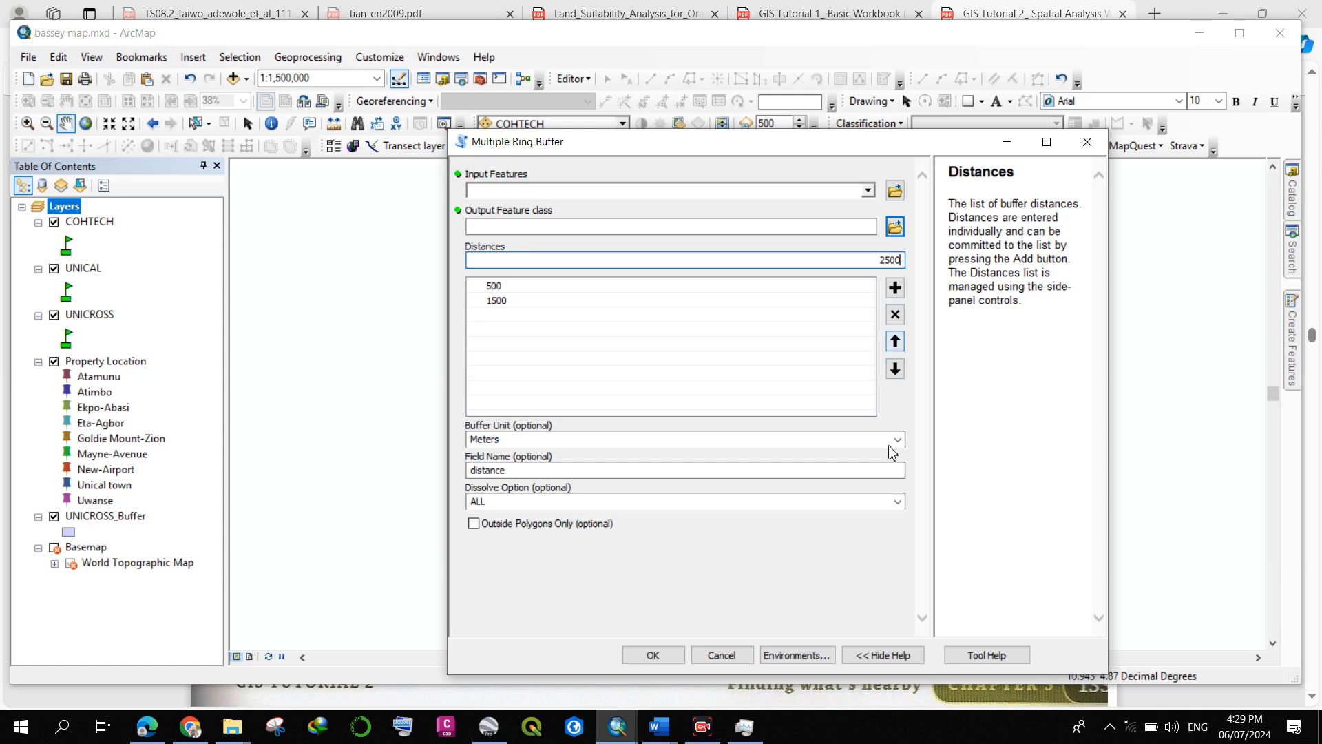
Set UNICROSS as the input features and run the multiple ring buffer.
{"action": "left_click", "coordinate": [652, 655]}
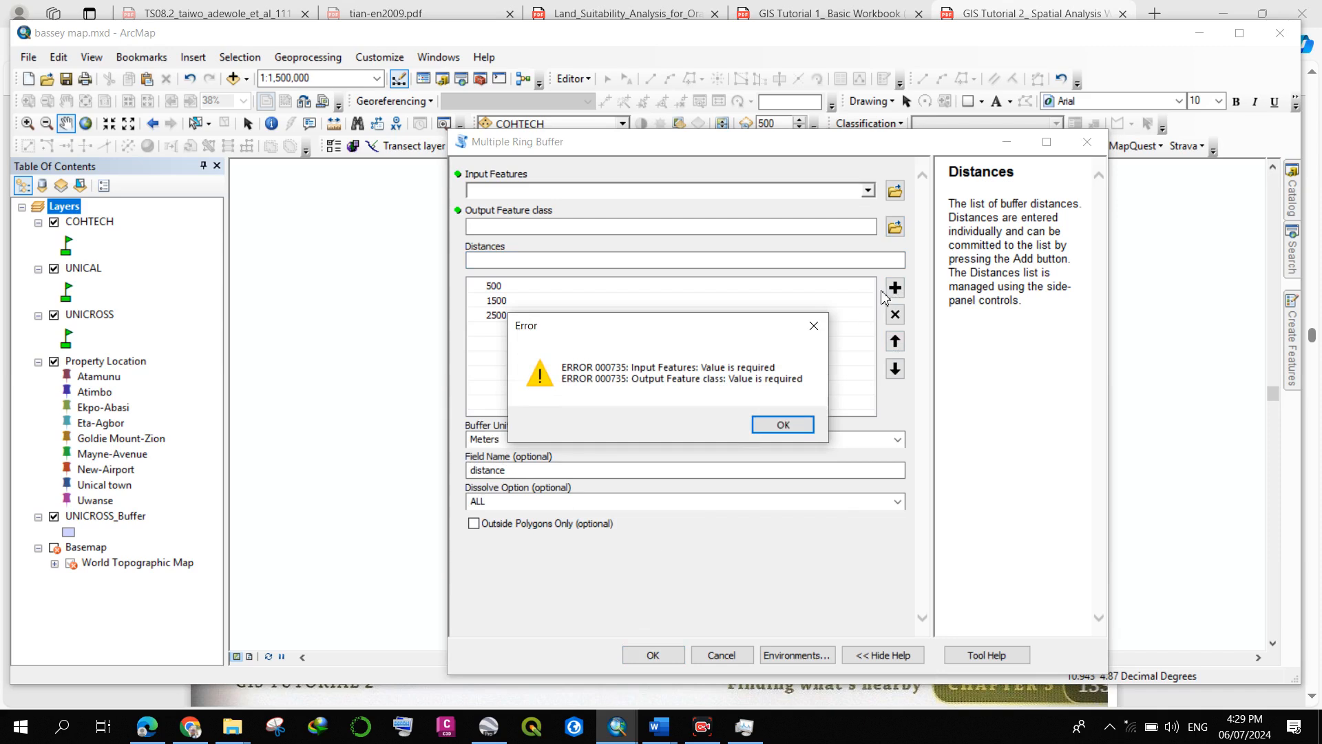
{"action": "left_click", "coordinate": [813, 325]}
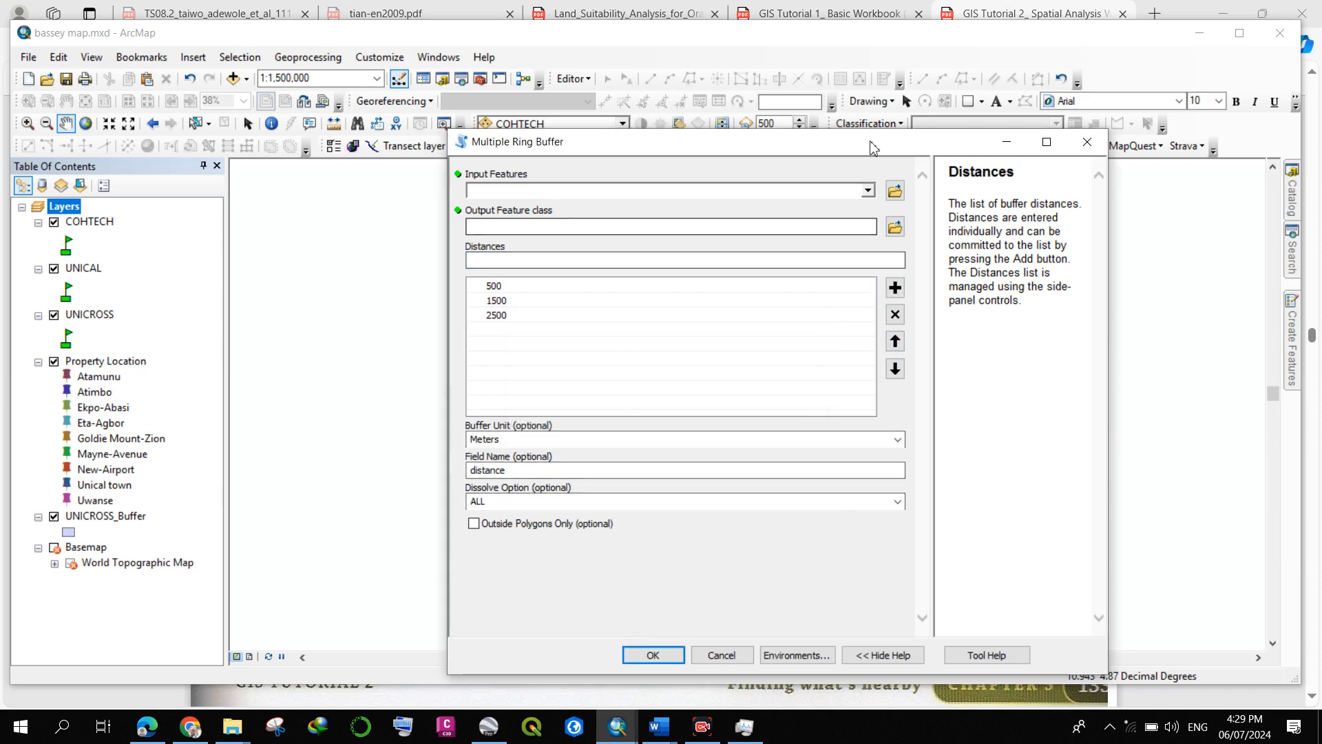
{"action": "left_click", "coordinate": [89, 315]}
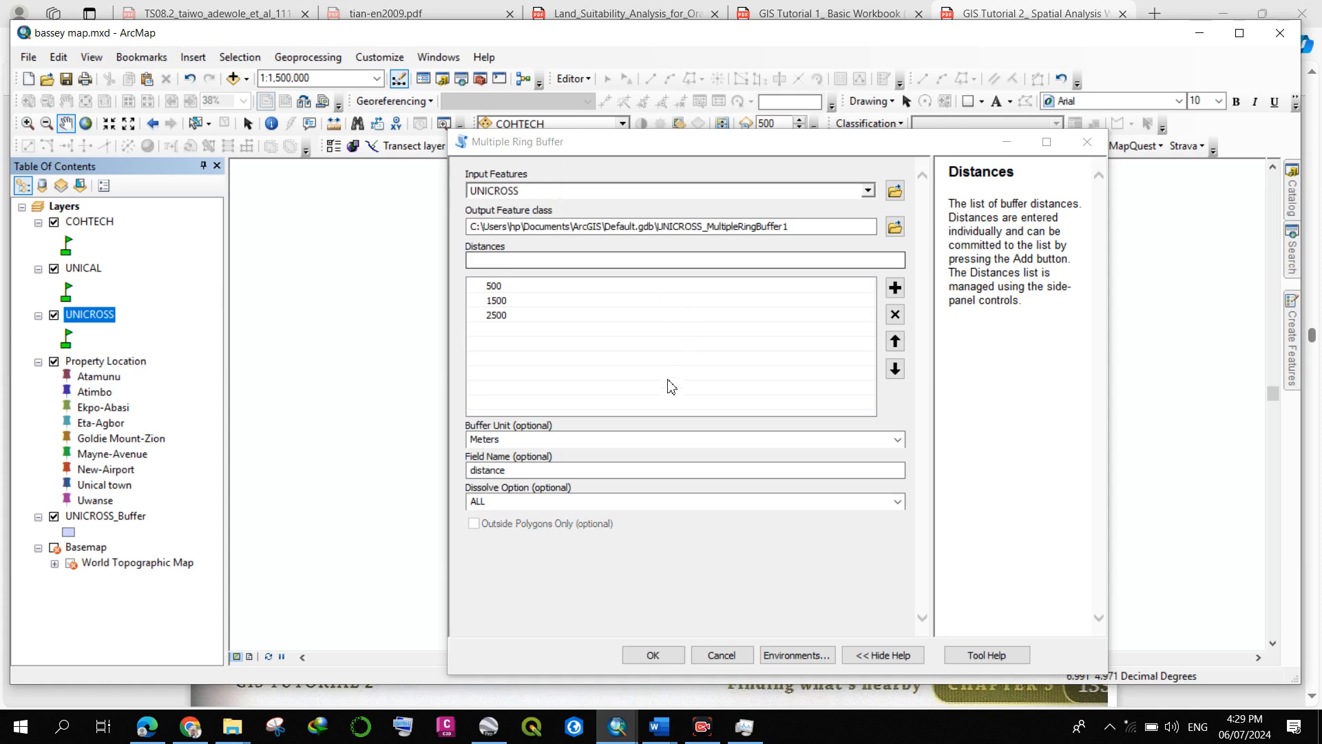
{"action": "left_click", "coordinate": [653, 655]}
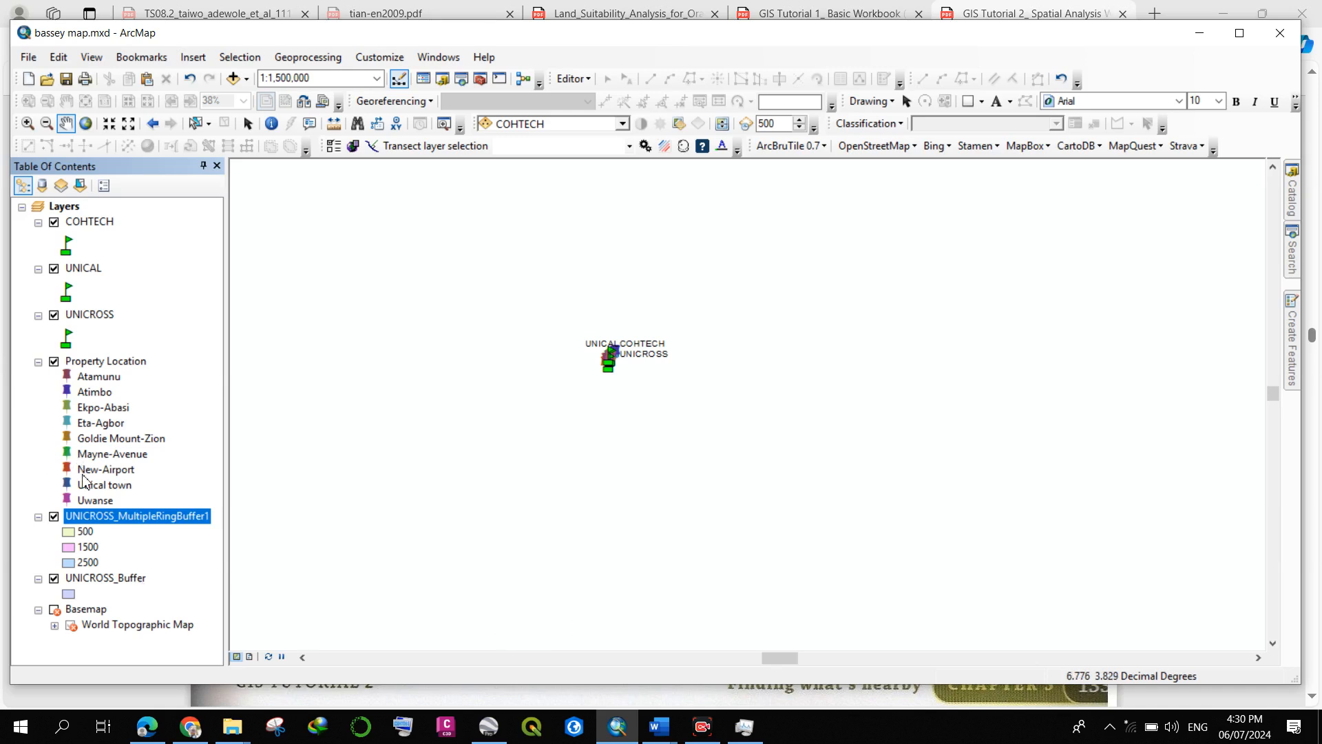
Zoom to the UNICROSS_MultipleRingBuffer1 layer and examine which property locations fall in each ring.
{"action": "right_click", "coordinate": [77, 515]}
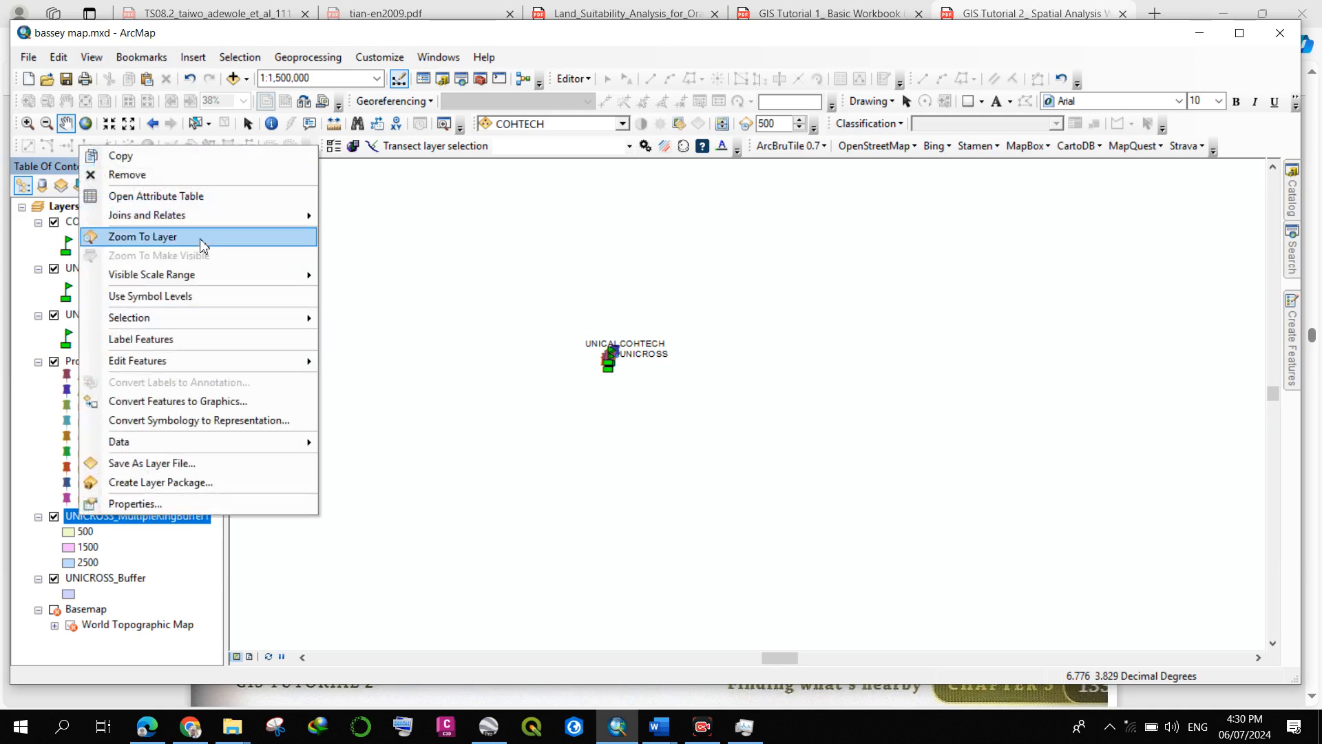
{"action": "left_click", "coordinate": [124, 236]}
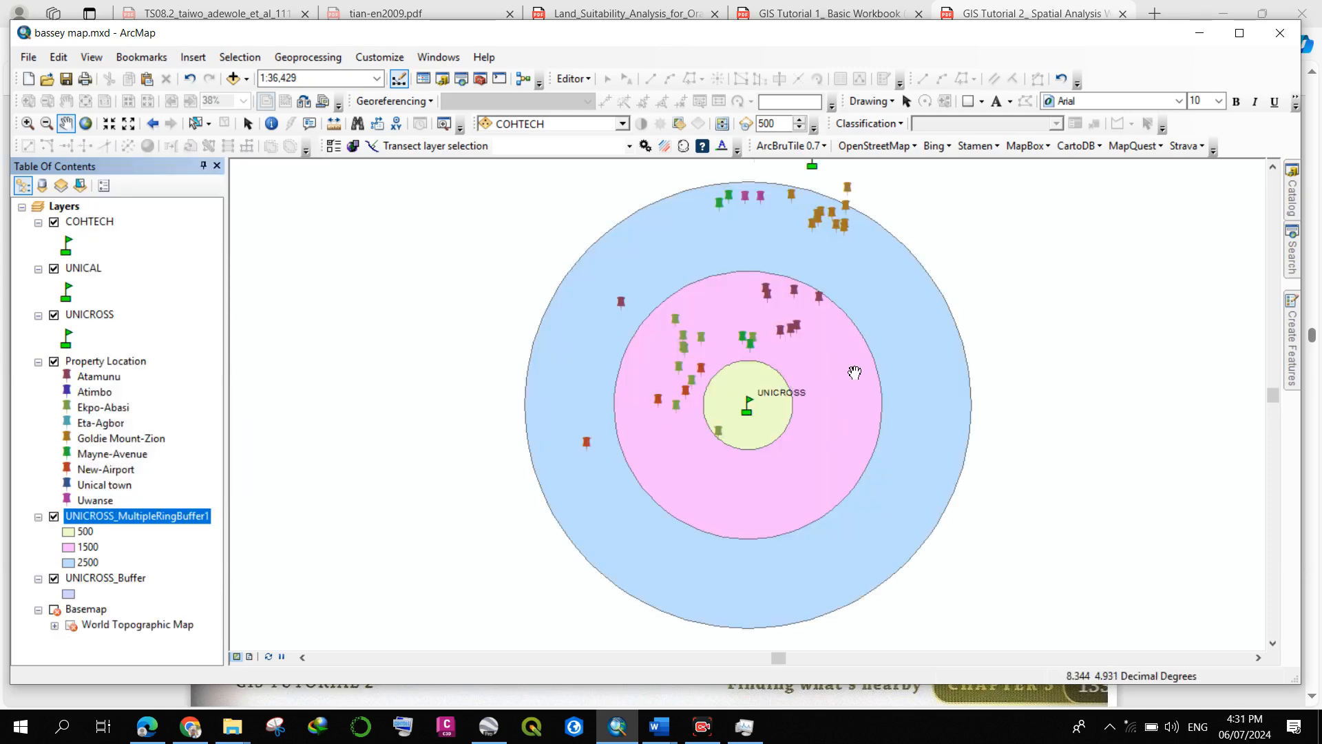
{"action": "scroll", "coordinate": [854, 371], "scroll_direction": "down", "scroll_amount": 2}
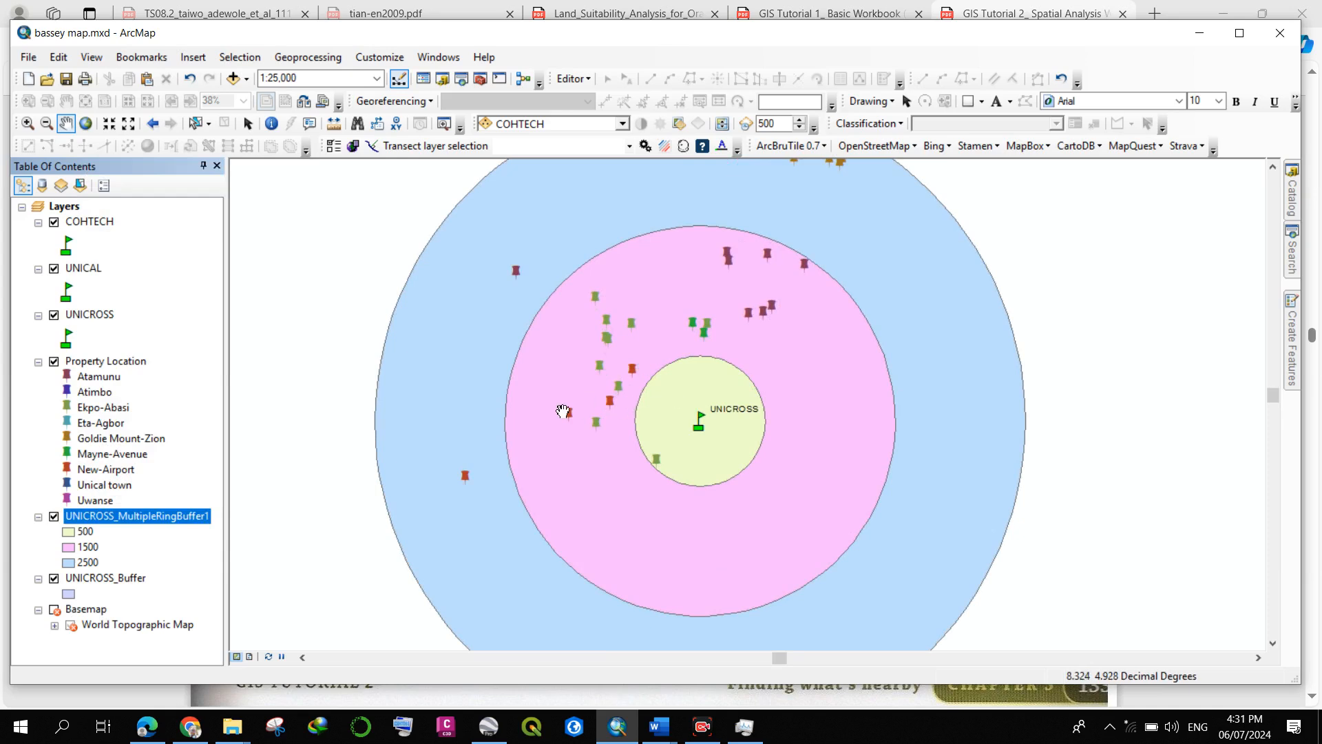
{"action": "scroll", "coordinate": [738, 363], "scroll_direction": "up", "scroll_amount": 2}
{"action": "scroll", "coordinate": [616, 351], "scroll_direction": "down", "scroll_amount": 2}
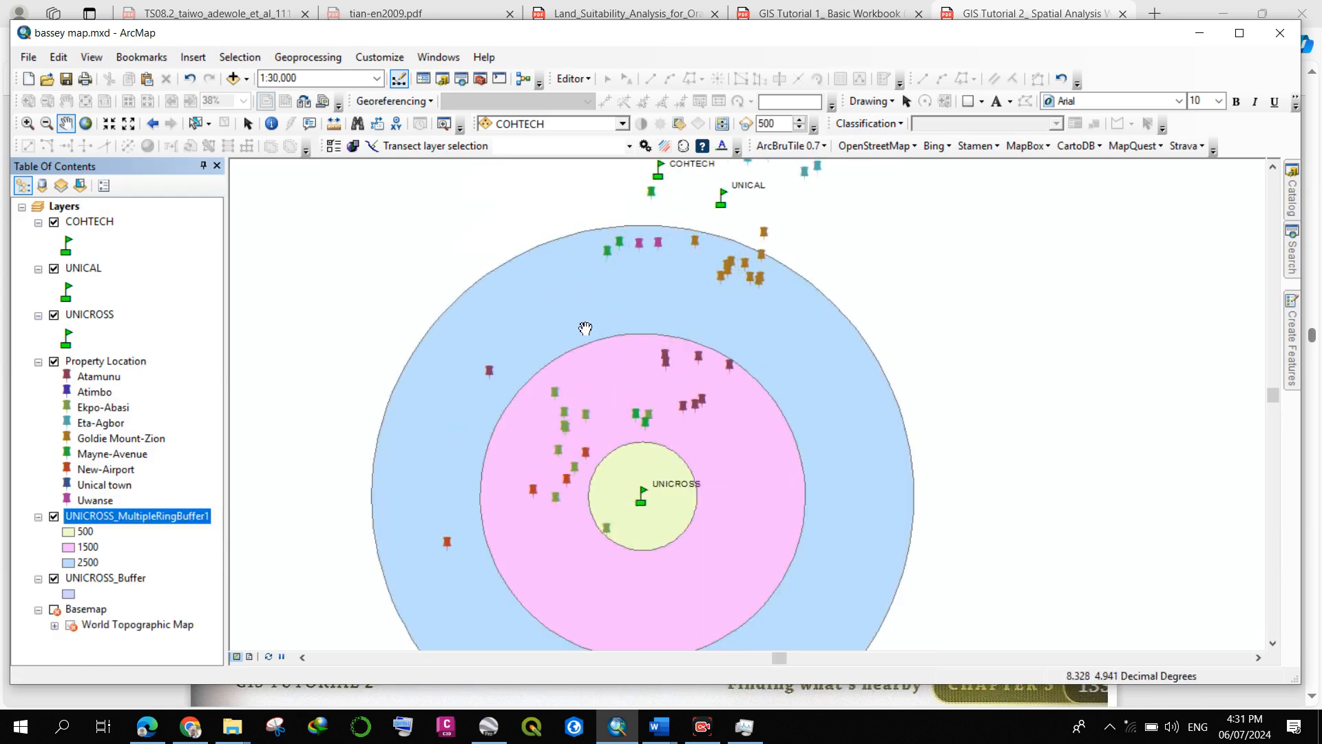
{"action": "left_click_drag", "start_coordinate": [558, 446], "coordinate": [563, 387]}
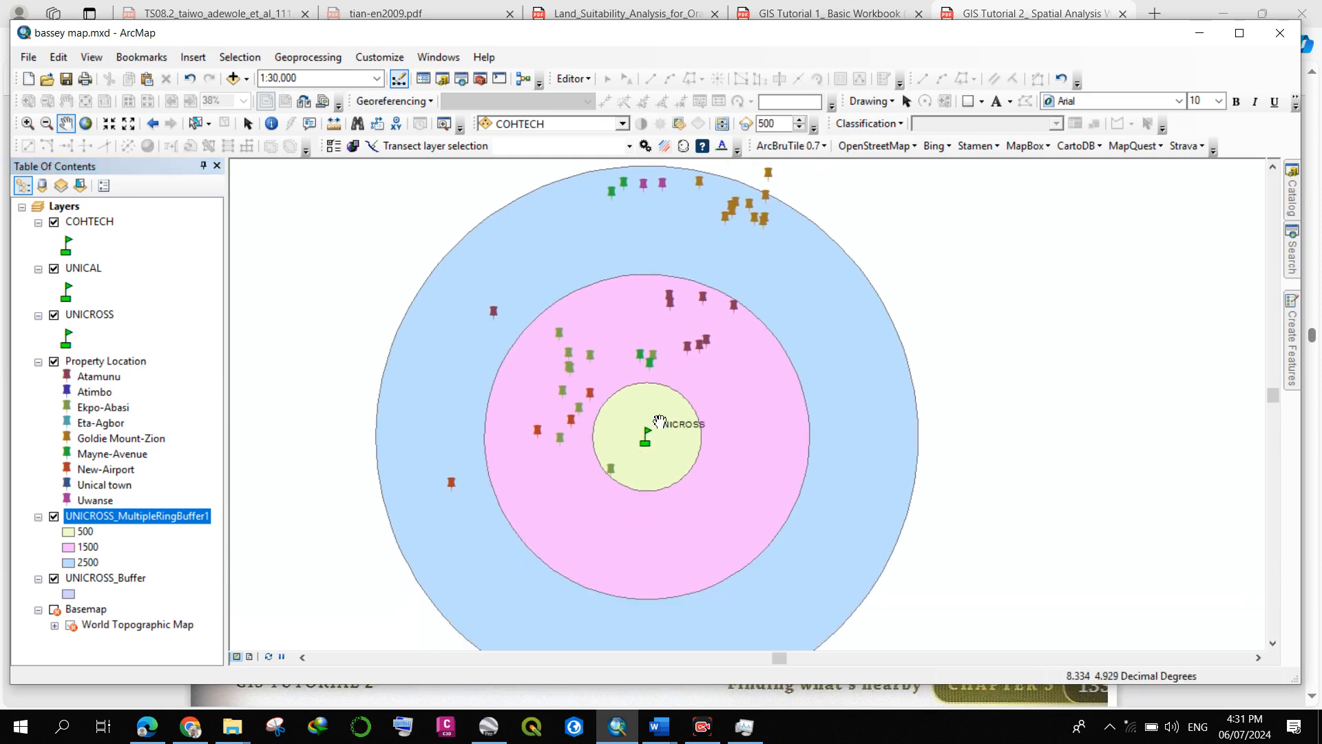
{"action": "scroll", "coordinate": [620, 444], "scroll_direction": "down", "scroll_amount": 1}
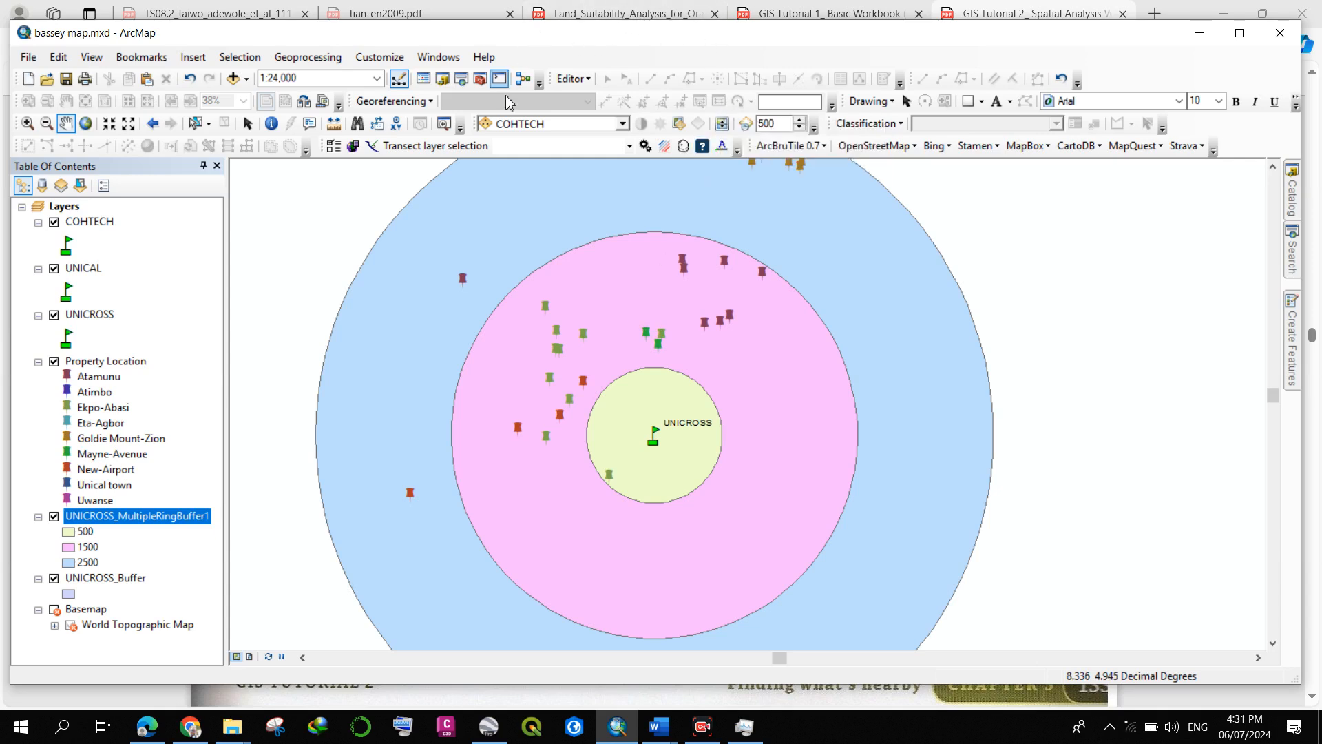
Set up Select By Location with Property Location as the target layer and UNICROSS_MultipleRingBuffer1 as the source layer.
{"action": "left_click", "coordinate": [248, 62]}
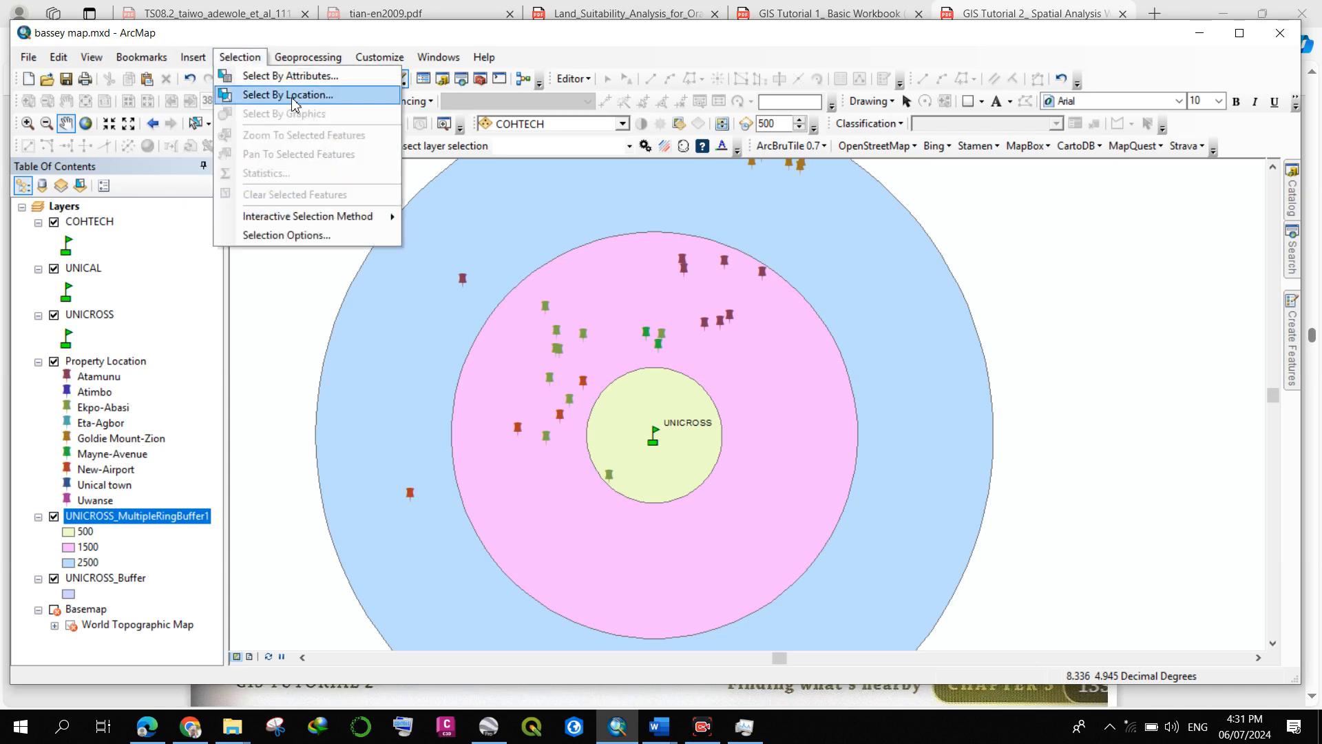
{"action": "left_click", "coordinate": [282, 94]}
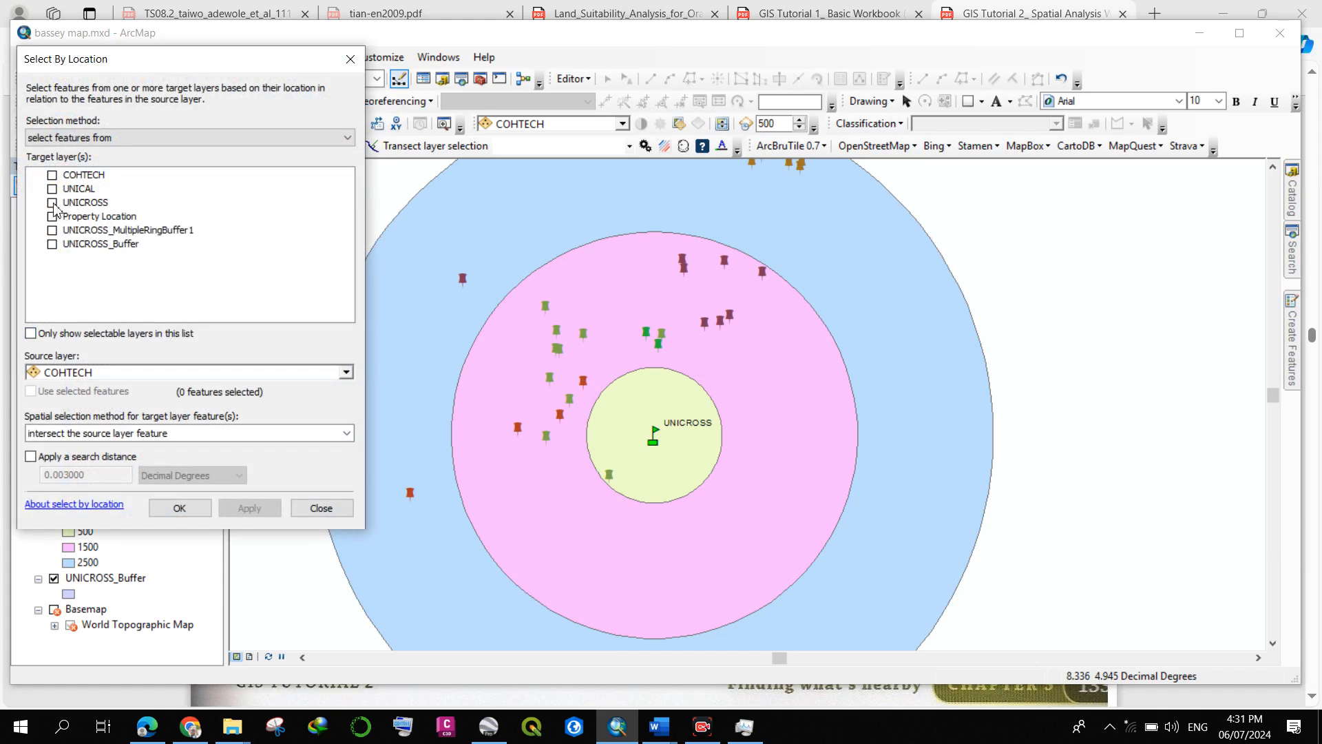
{"action": "left_click", "coordinate": [53, 204]}
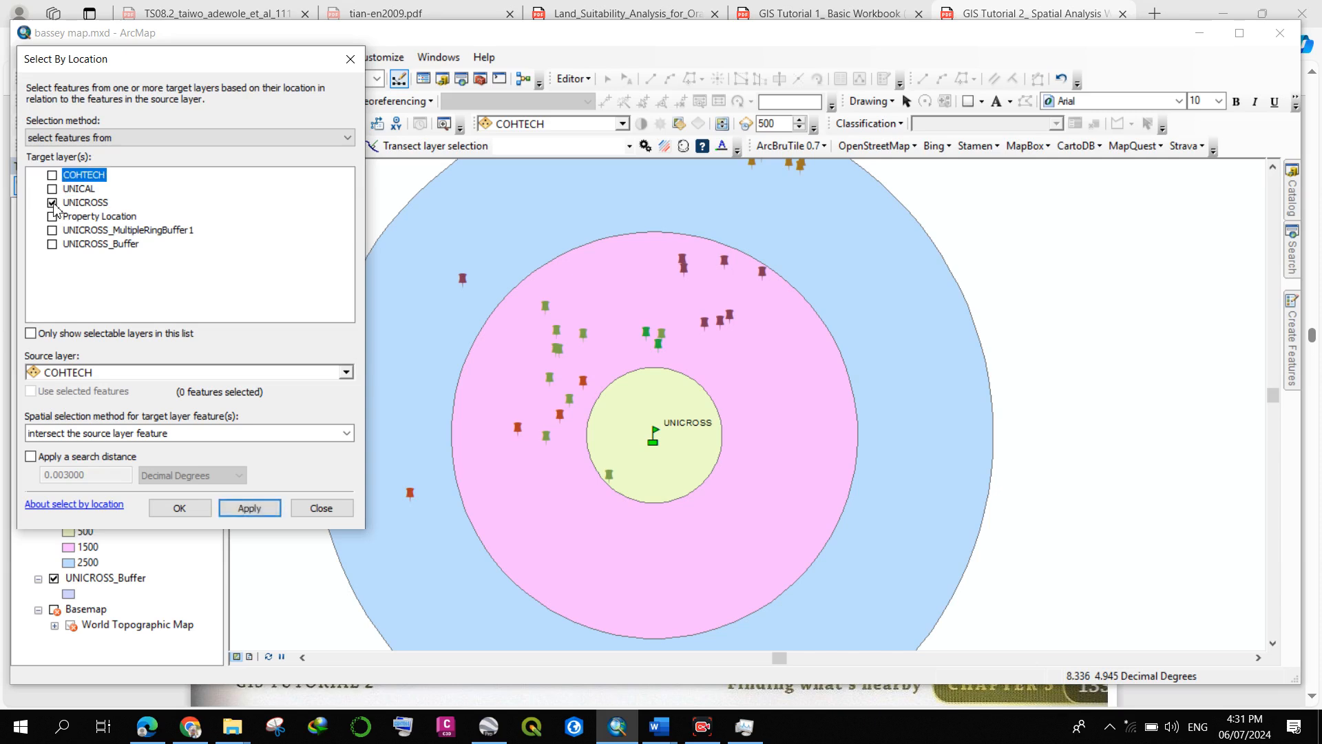
{"action": "left_click", "coordinate": [72, 375]}
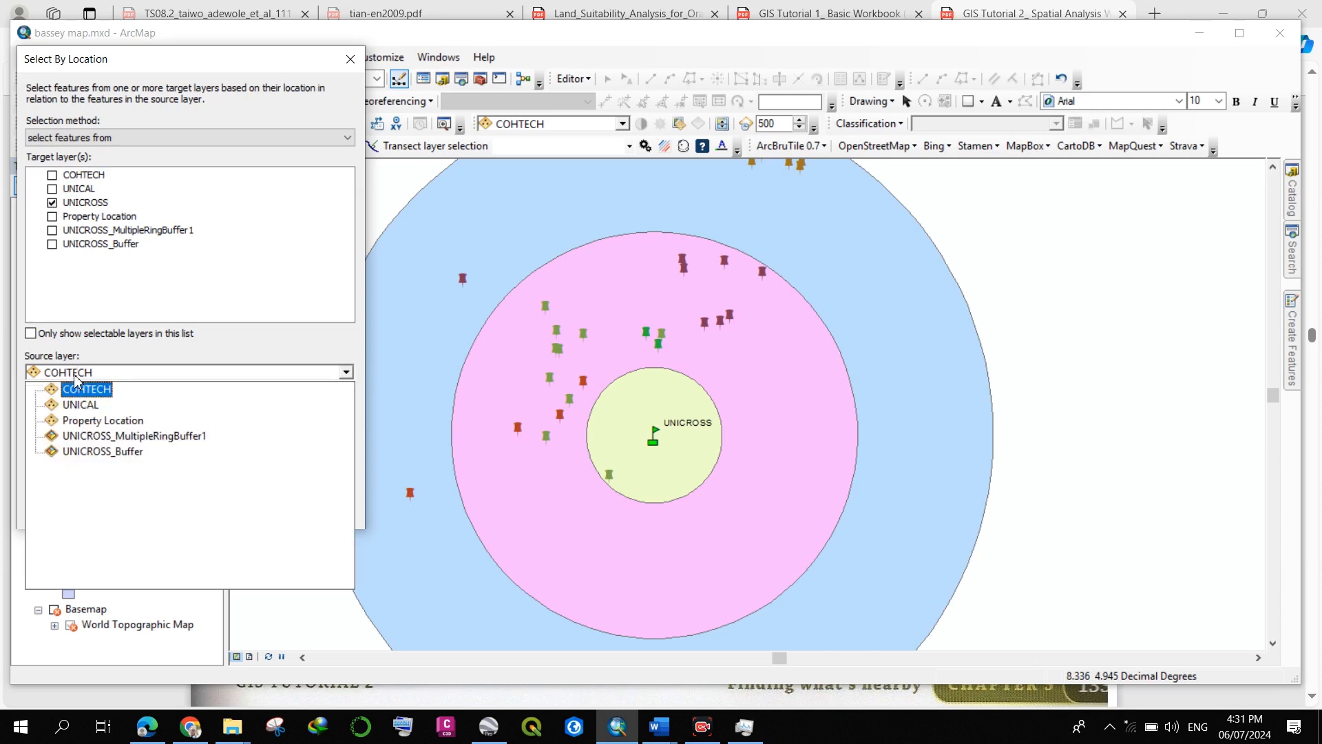
{"action": "left_click", "coordinate": [100, 437]}
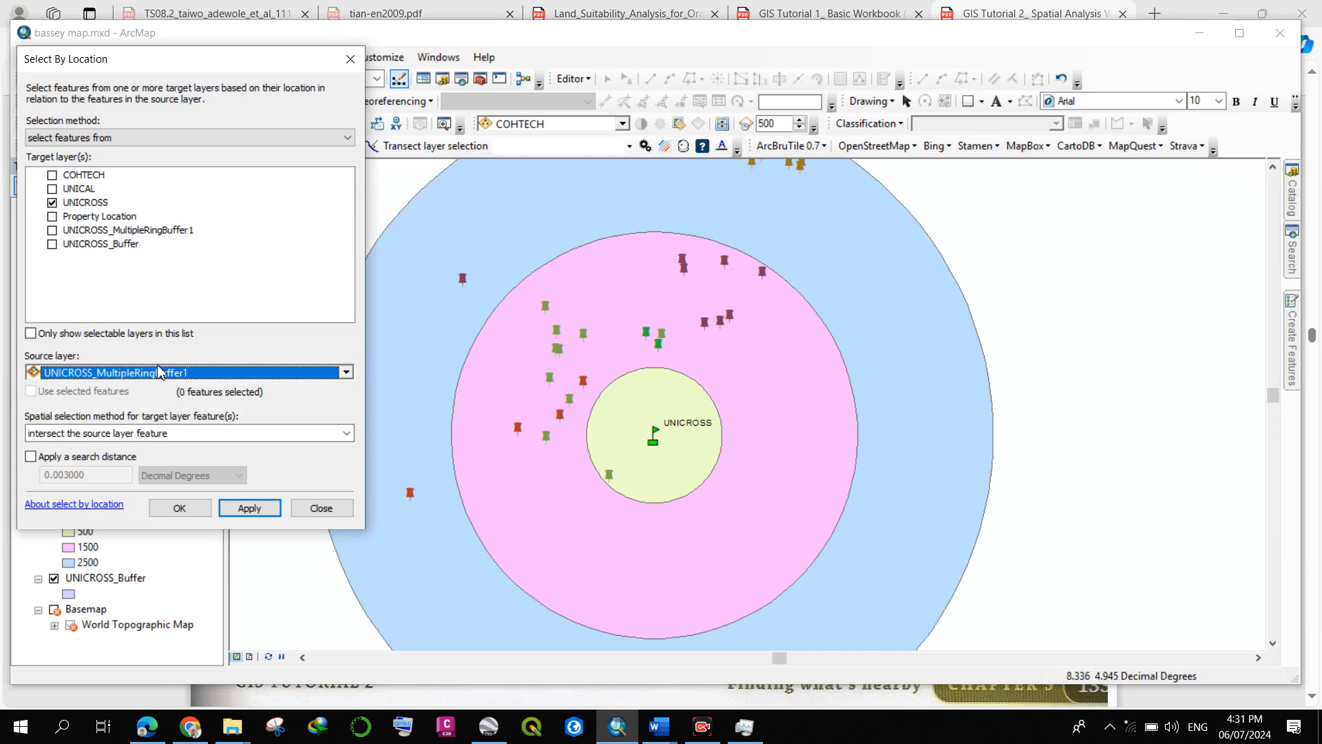
{"action": "left_click", "coordinate": [52, 203]}
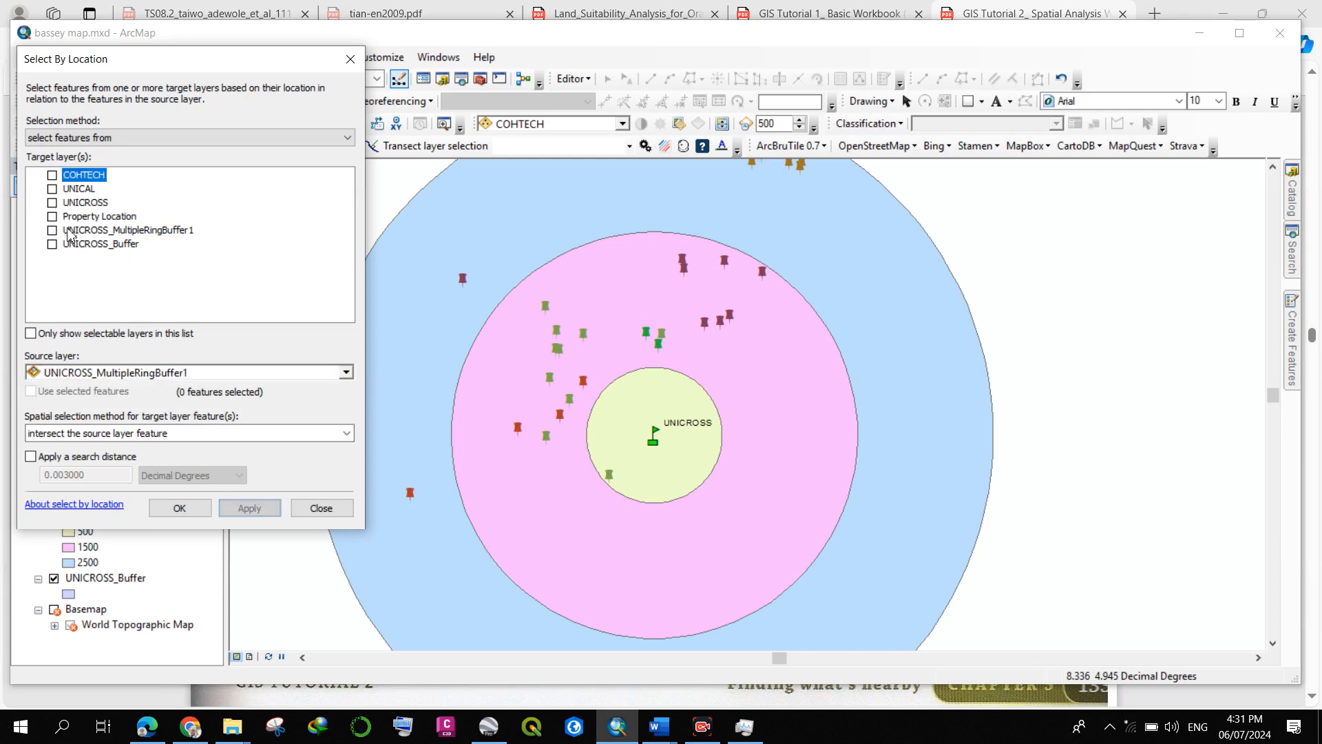
{"action": "left_click", "coordinate": [53, 217]}
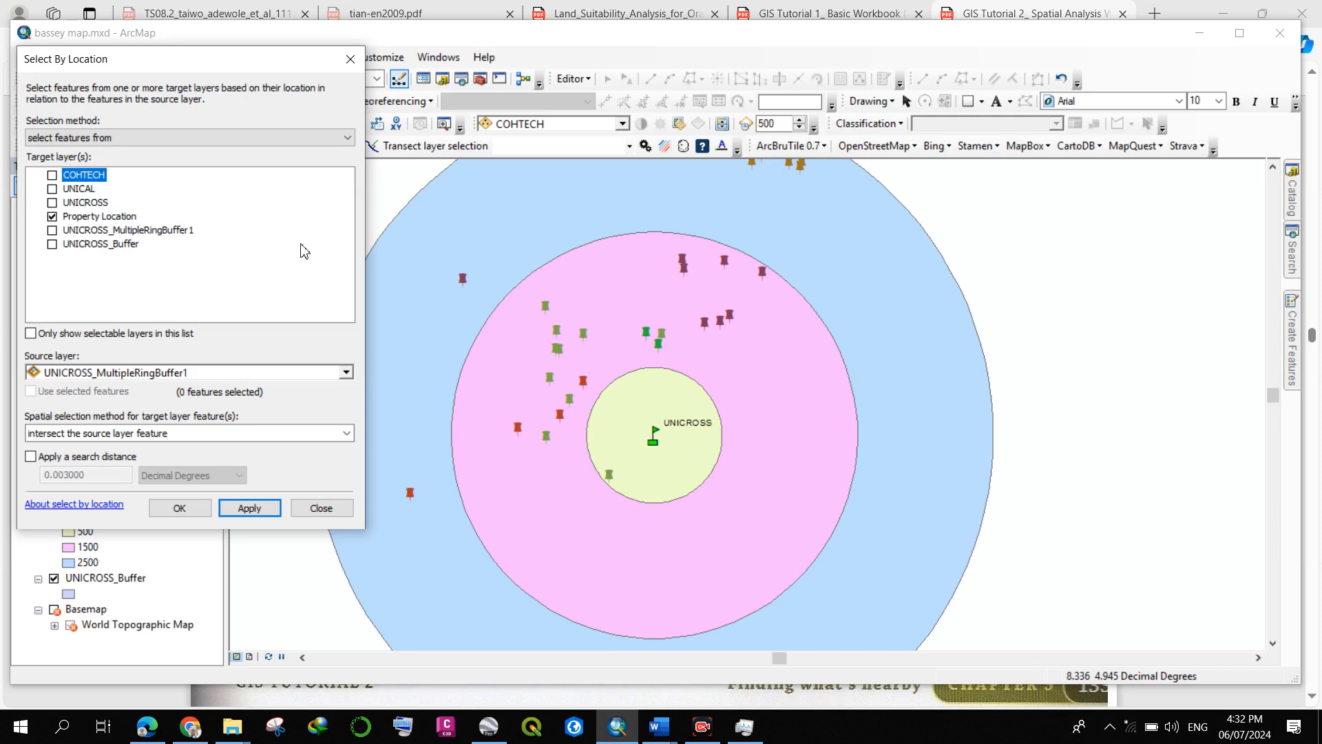
{"action": "left_click", "coordinate": [97, 434]}
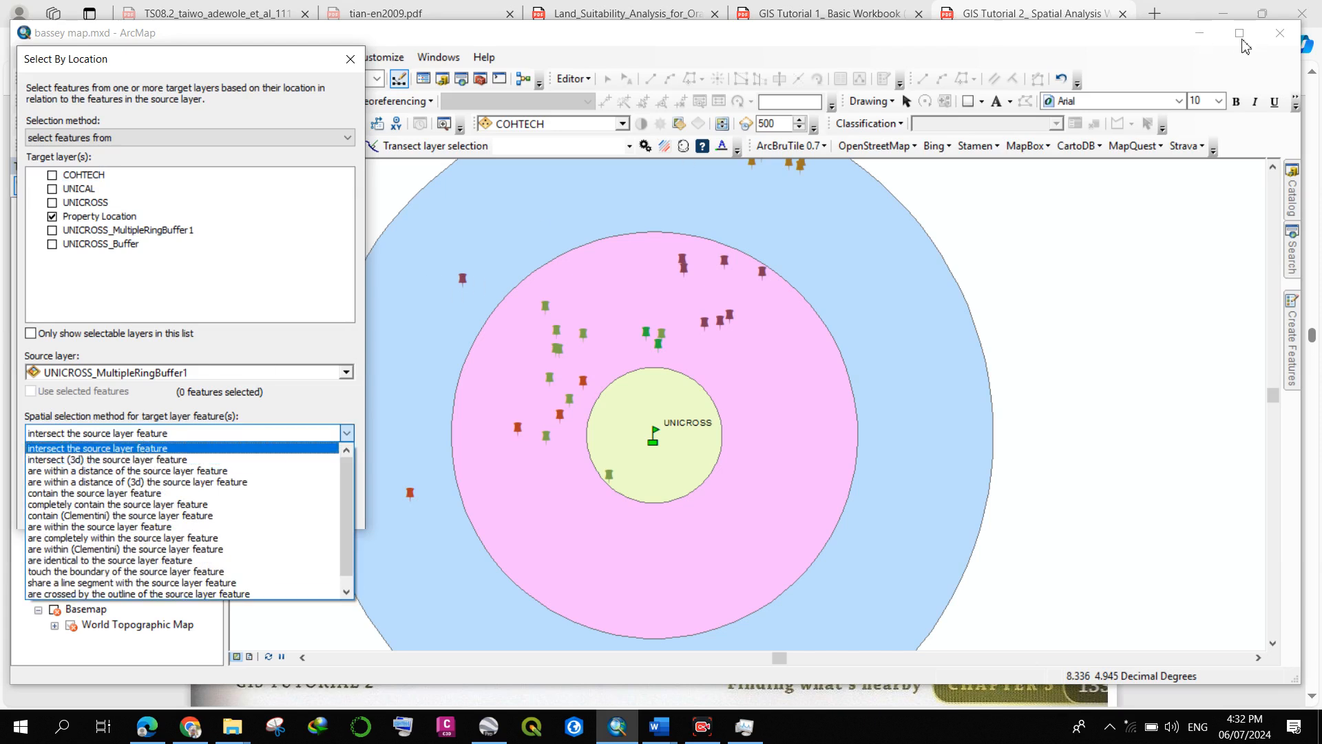
{"action": "left_click", "coordinate": [1092, 40]}
{"action": "left_click", "coordinate": [1149, 47]}
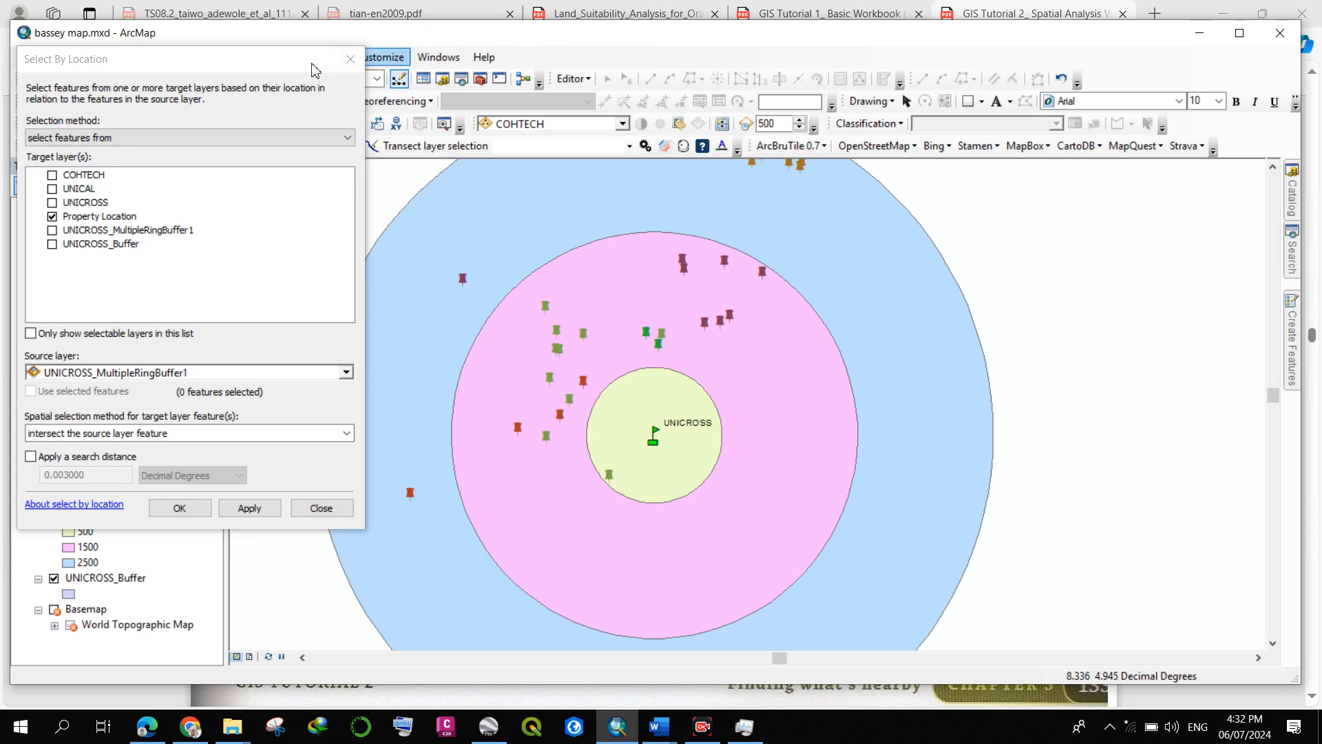
{"action": "left_click_drag", "start_coordinate": [314, 60], "coordinate": [541, 120]}
{"action": "left_click", "coordinate": [579, 118]}
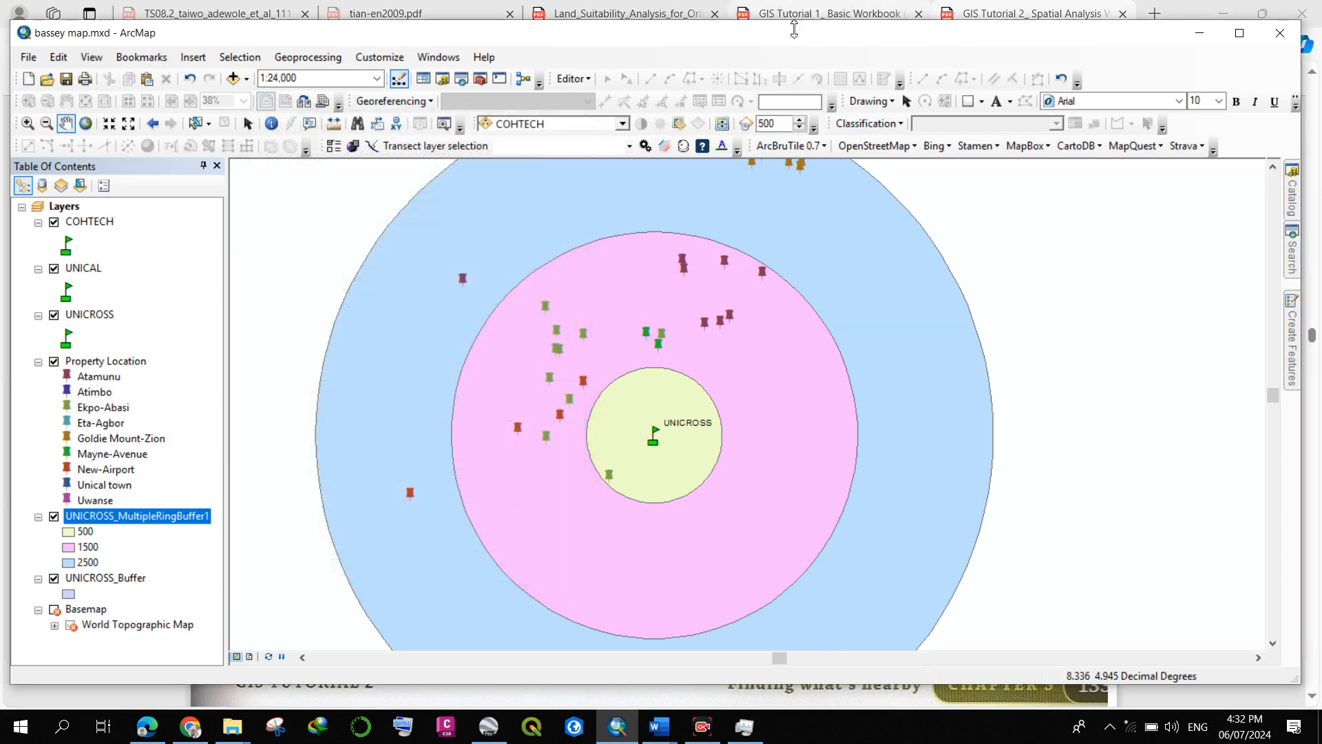
Shrink and reposition the map window, and reopen Select By Location with its Property Location target.
{"action": "left_click_drag", "start_coordinate": [789, 79], "coordinate": [788, 82]}
{"action": "left_click_drag", "start_coordinate": [1301, 496], "coordinate": [1111, 456]}
{"action": "left_click_drag", "start_coordinate": [598, 104], "coordinate": [697, 84]}
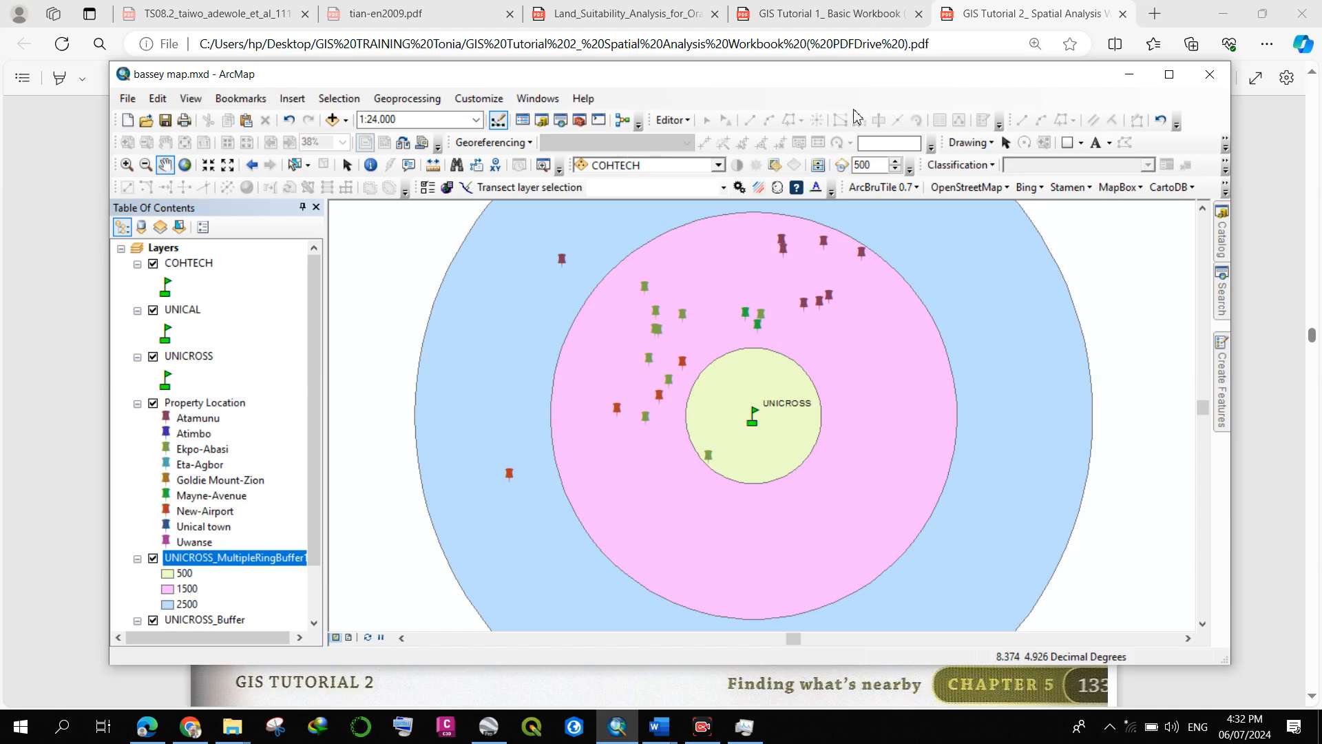
{"action": "left_click", "coordinate": [339, 98]}
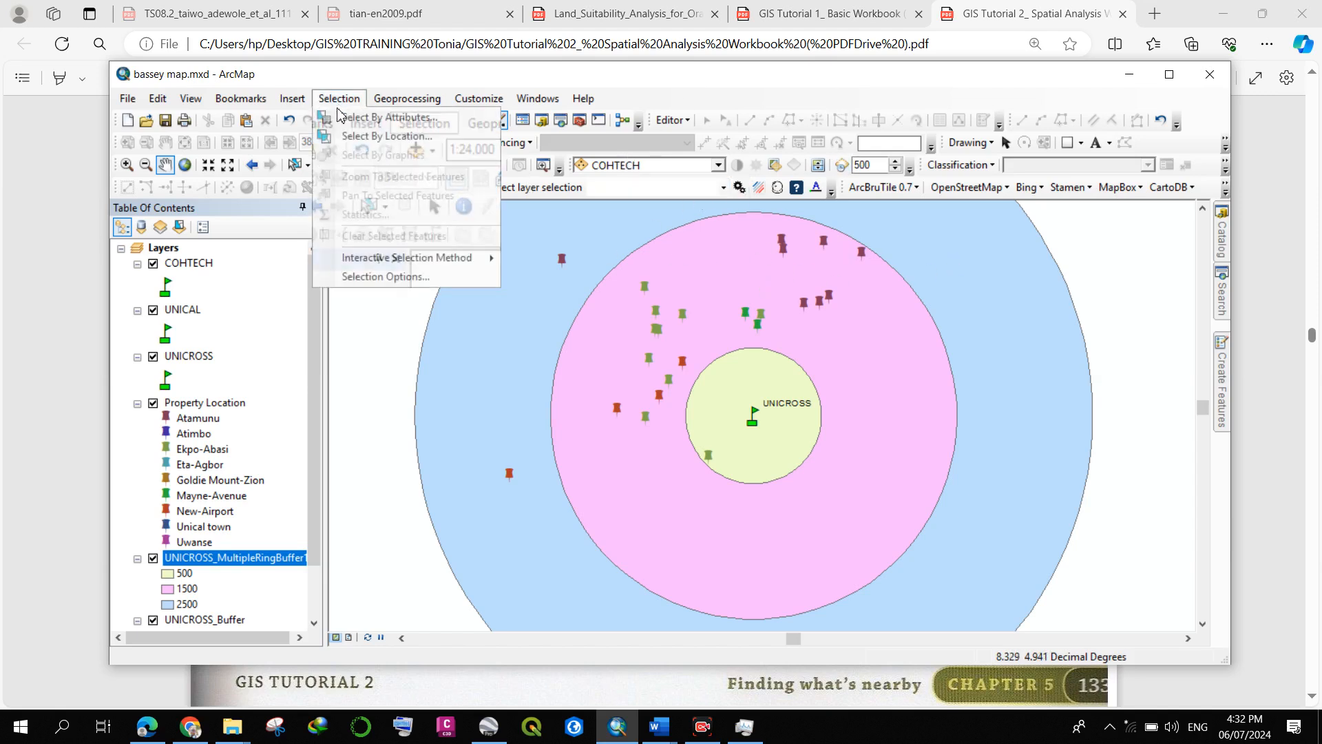
{"action": "left_click", "coordinate": [375, 137]}
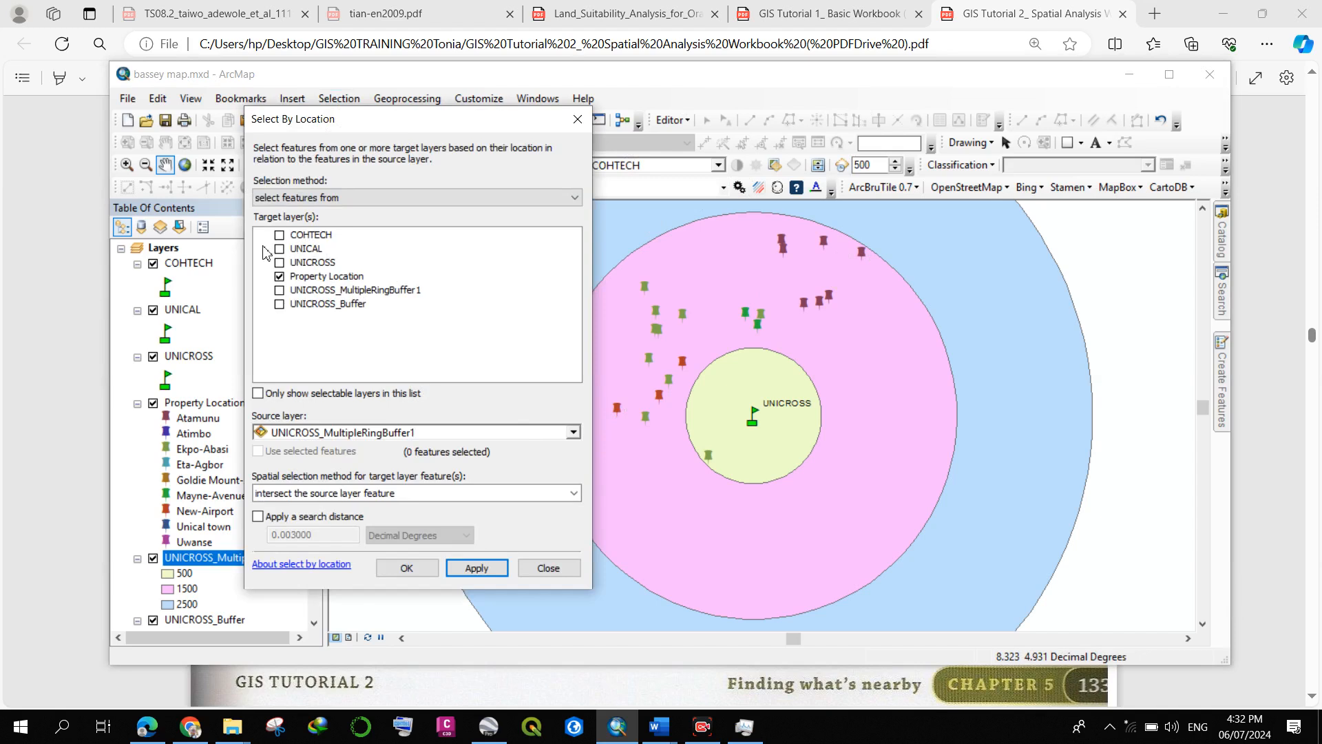
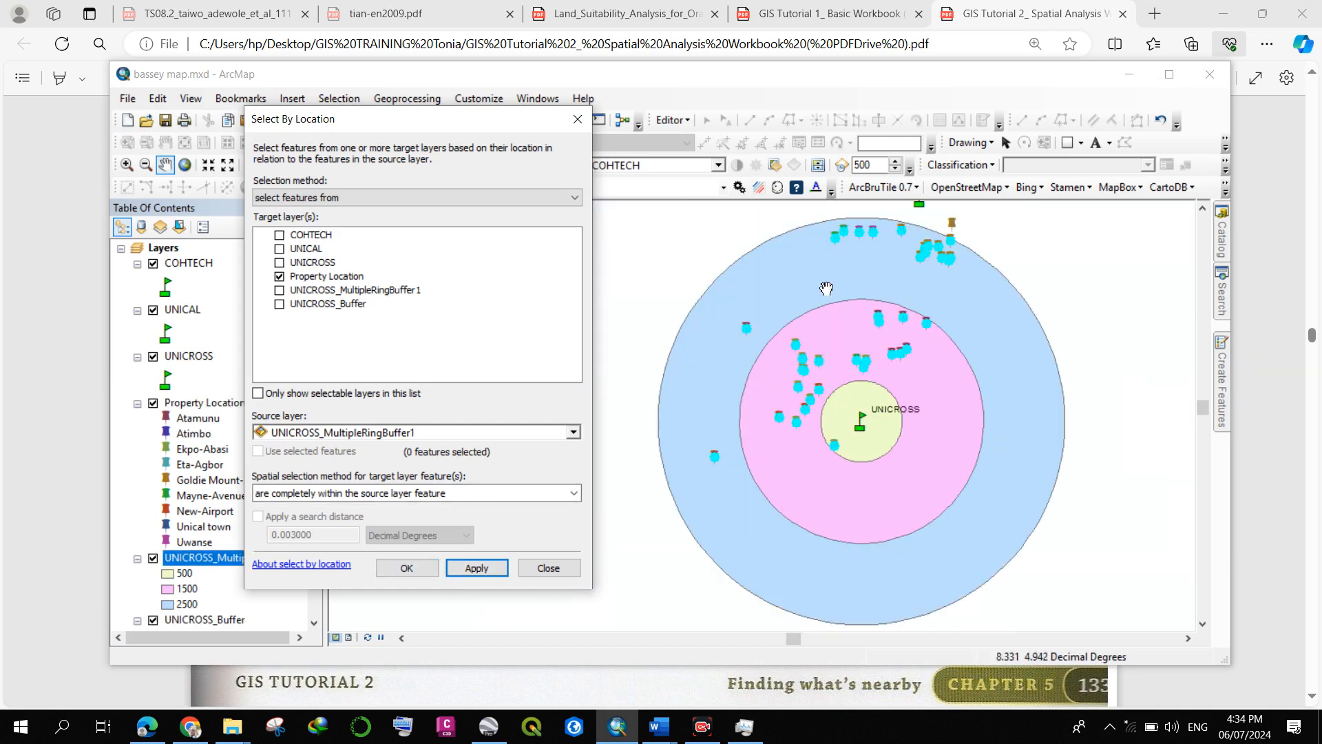
Examine the selected property locations inside the rings and near the outer edge of the 2500 m buffer.
{"action": "scroll", "coordinate": [825, 284], "scroll_direction": "down", "scroll_amount": 2}
{"action": "scroll", "coordinate": [968, 277], "scroll_direction": "down", "scroll_amount": 2}
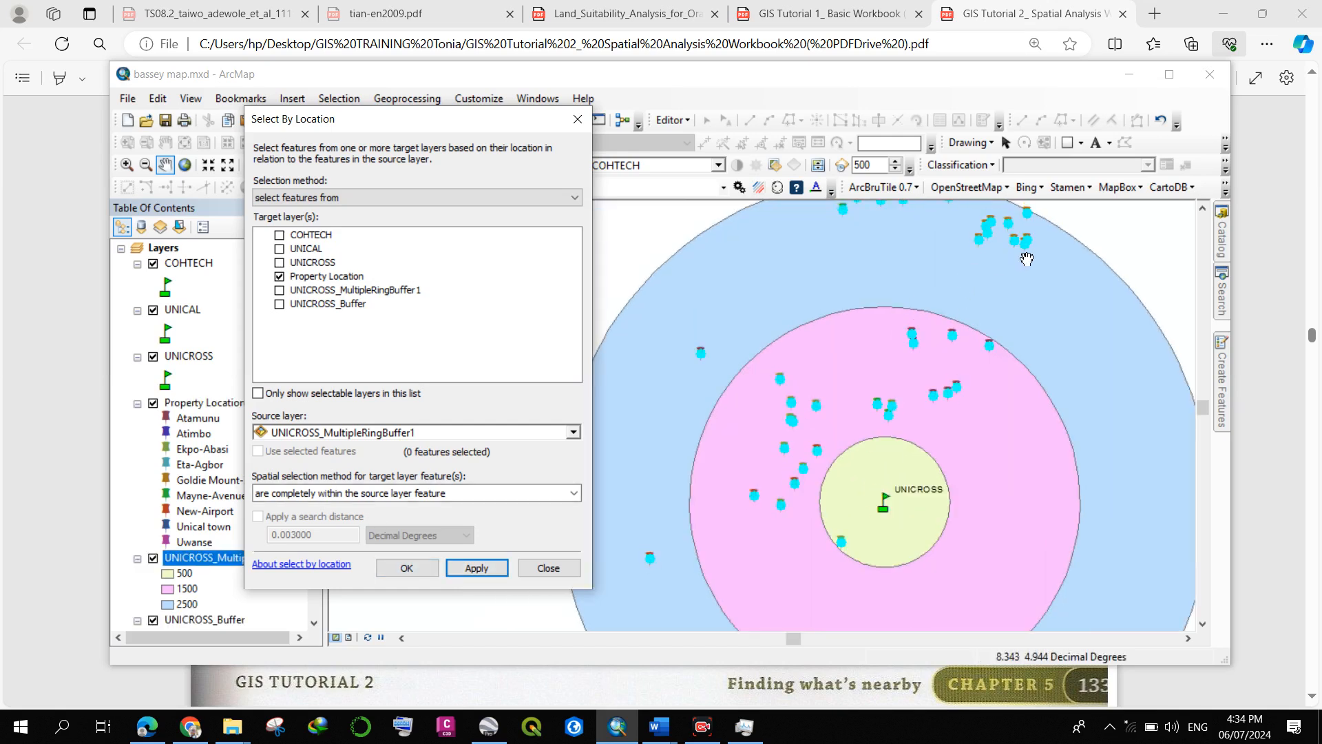
{"action": "scroll", "coordinate": [981, 244], "scroll_direction": "down", "scroll_amount": 2}
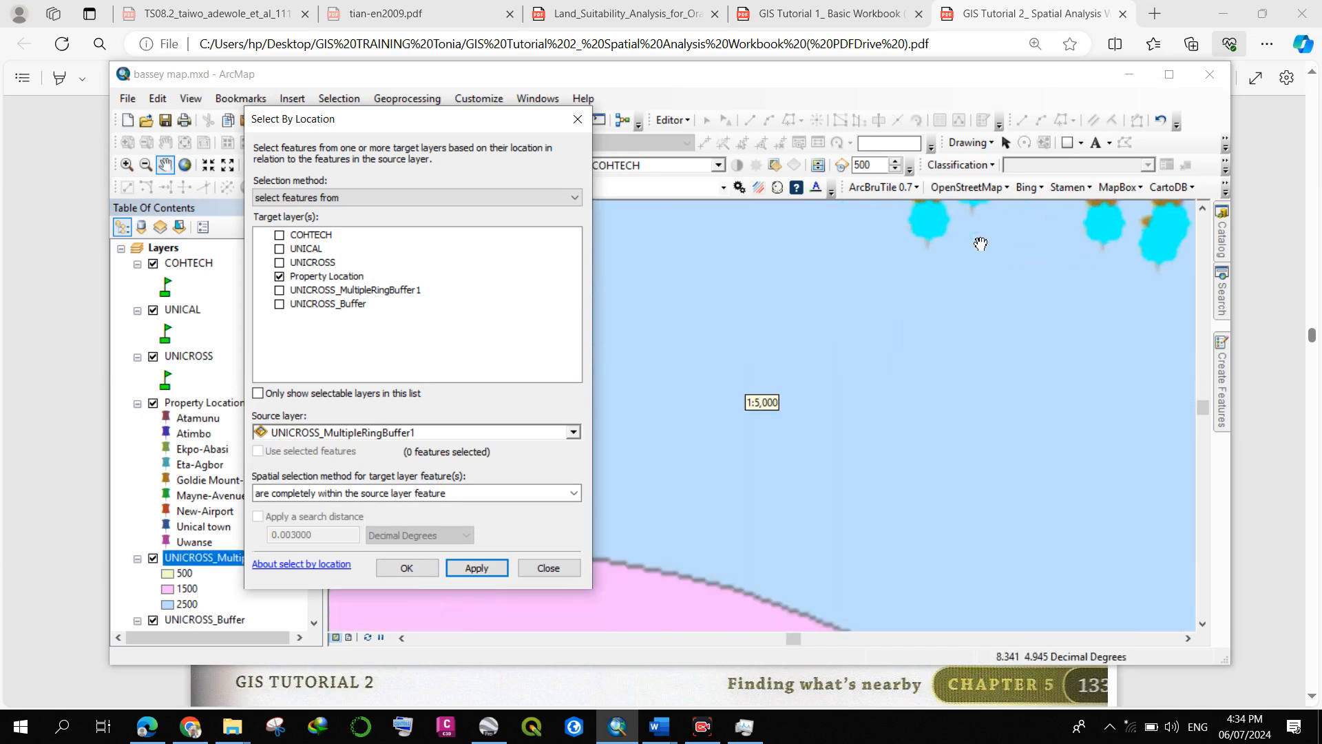
{"action": "scroll", "coordinate": [951, 268], "scroll_direction": "up", "scroll_amount": 4}
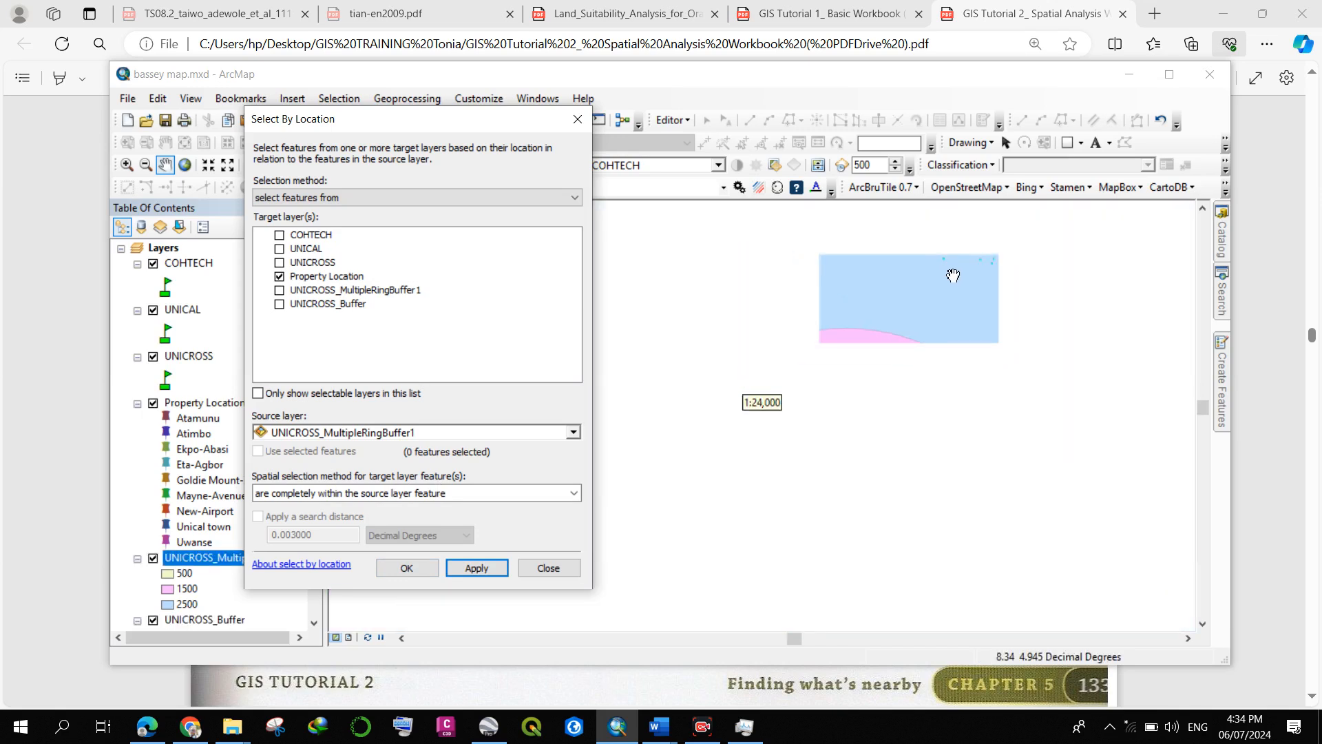
{"action": "scroll", "coordinate": [839, 433], "scroll_direction": "up", "scroll_amount": 2}
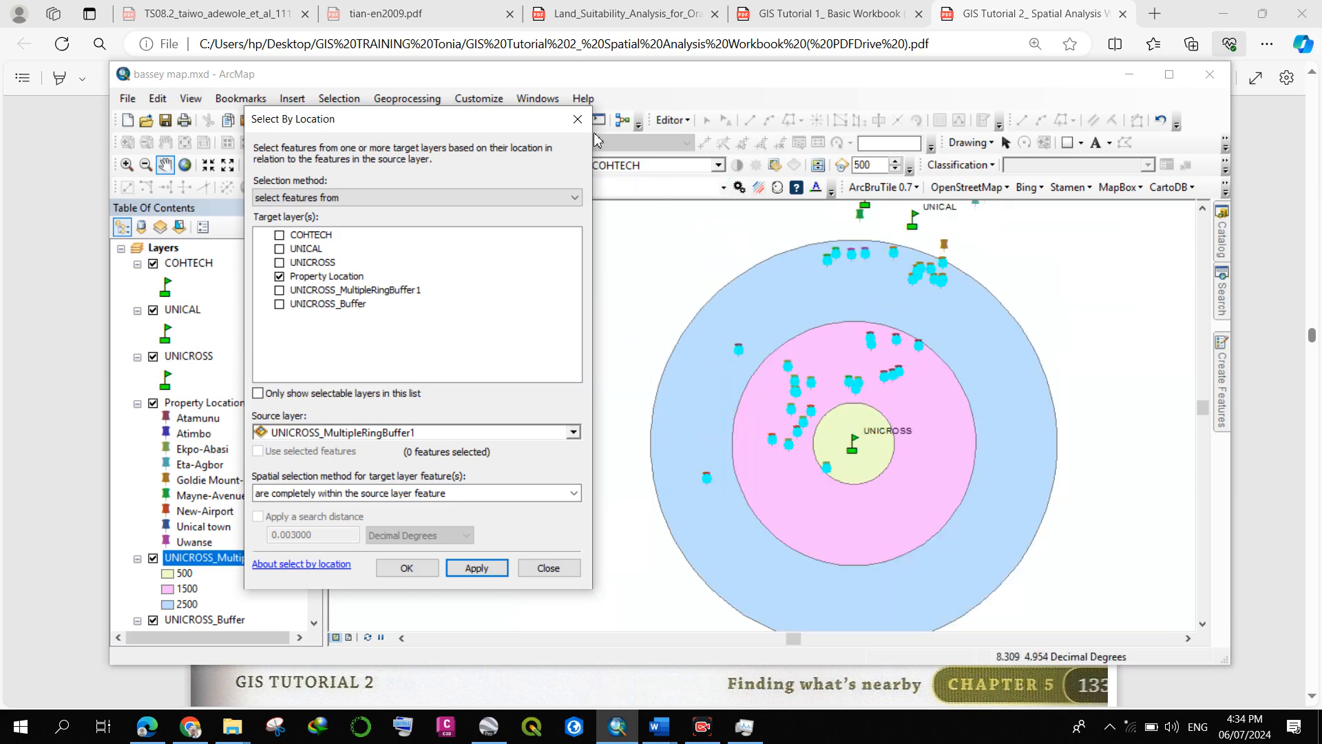
Close Select By Location and list only the selected records in the Property Location attribute table.
{"action": "left_click", "coordinate": [577, 119]}
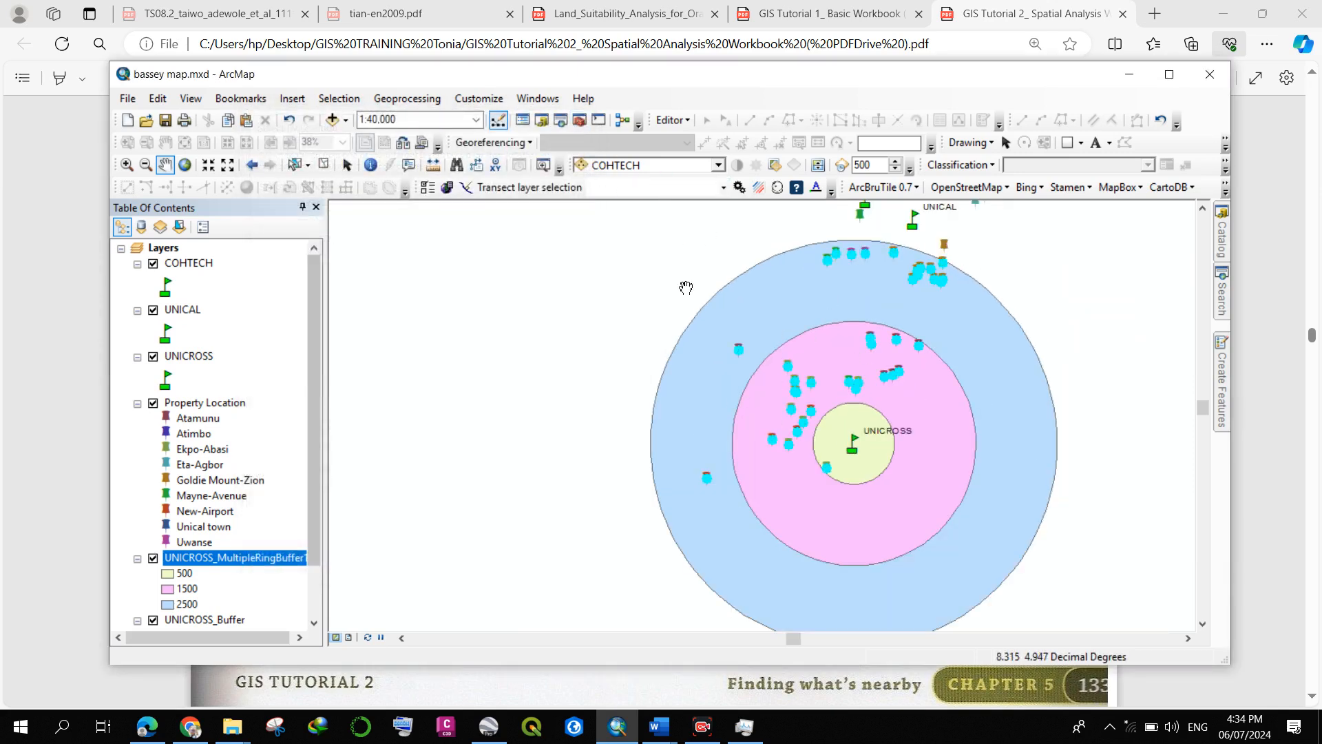
{"action": "scroll", "coordinate": [580, 319], "scroll_direction": "up", "scroll_amount": 1}
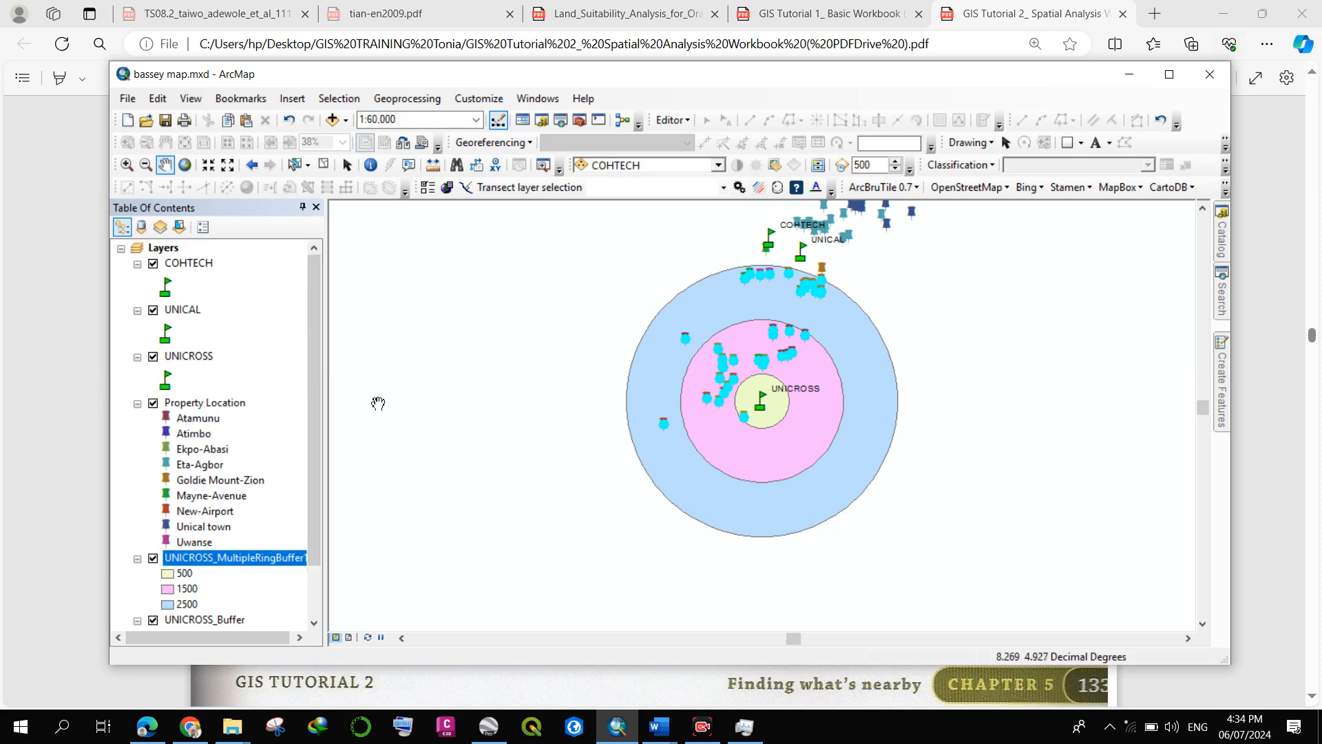
{"action": "right_click", "coordinate": [179, 405]}
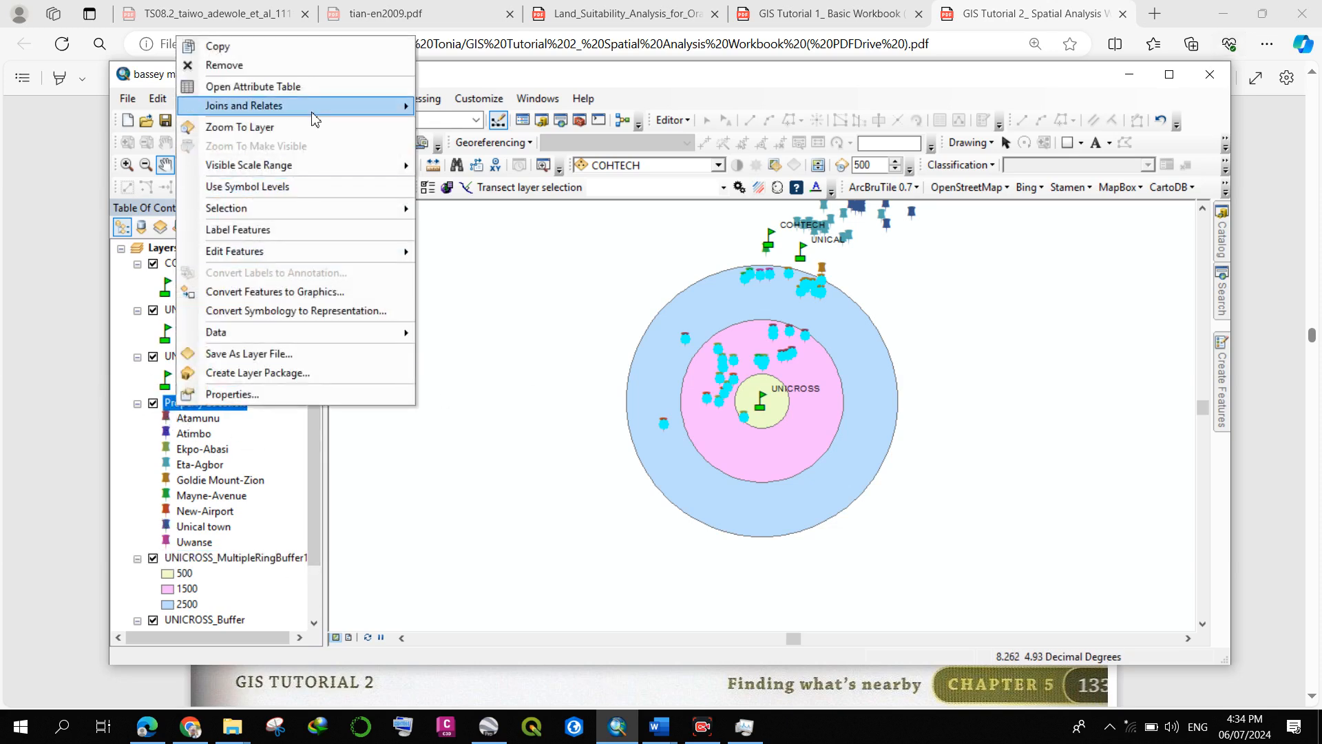
{"action": "left_click", "coordinate": [344, 86]}
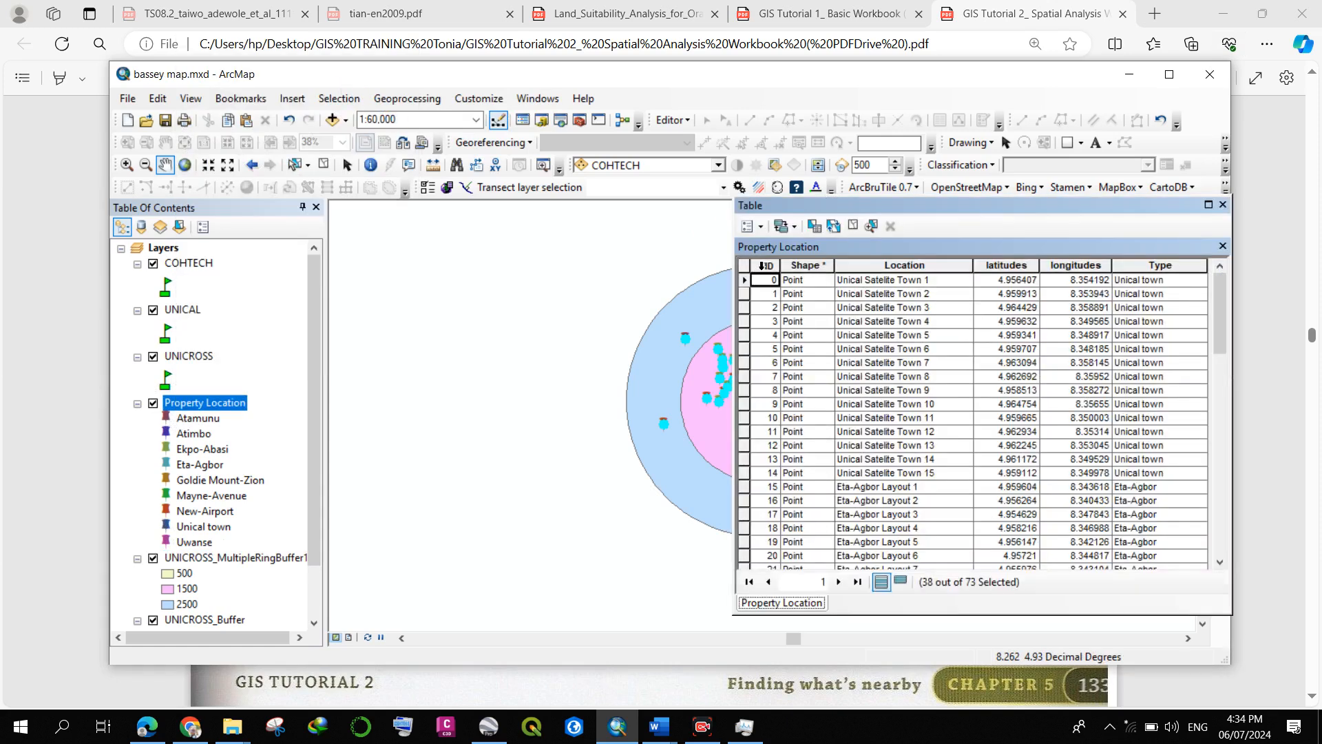
{"action": "left_click", "coordinate": [896, 587]}
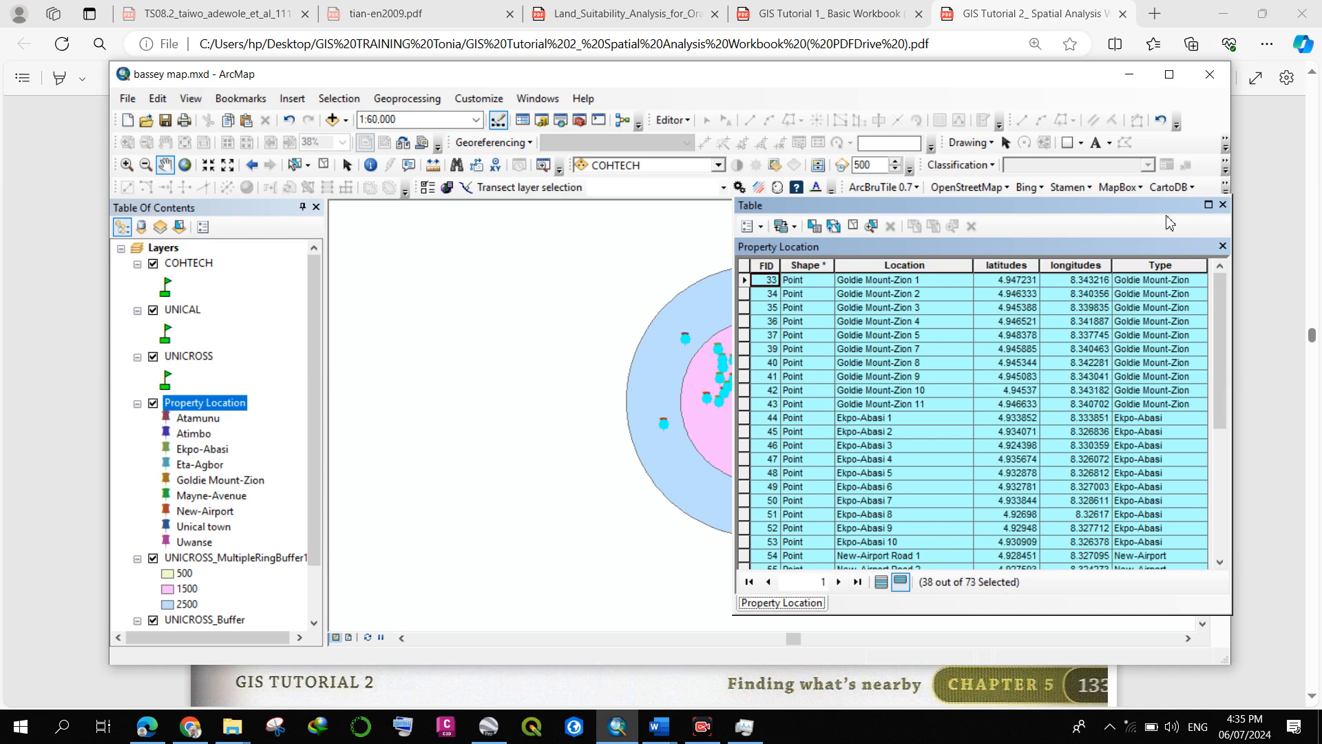
Close the attribute table and clear all selected features on the map.
{"action": "left_click", "coordinate": [1222, 206]}
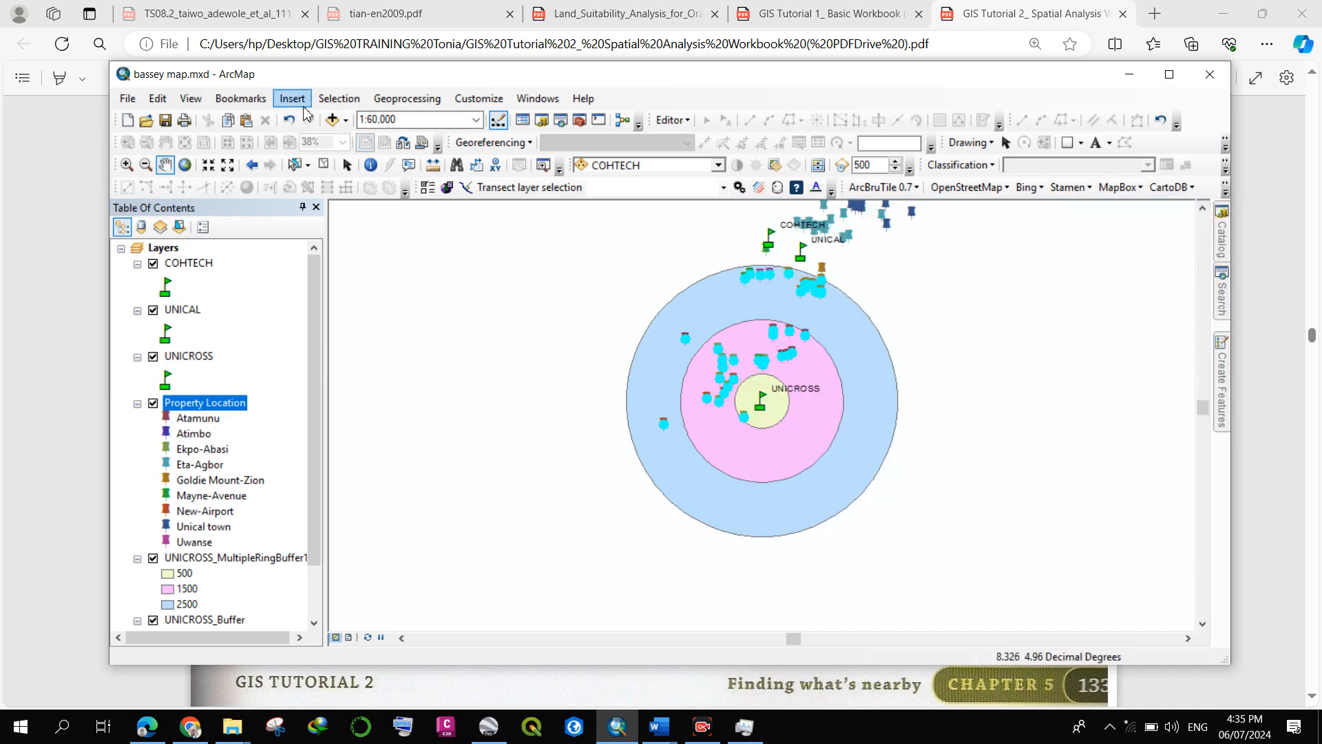
{"action": "left_click", "coordinate": [339, 98]}
{"action": "left_click", "coordinate": [394, 236]}
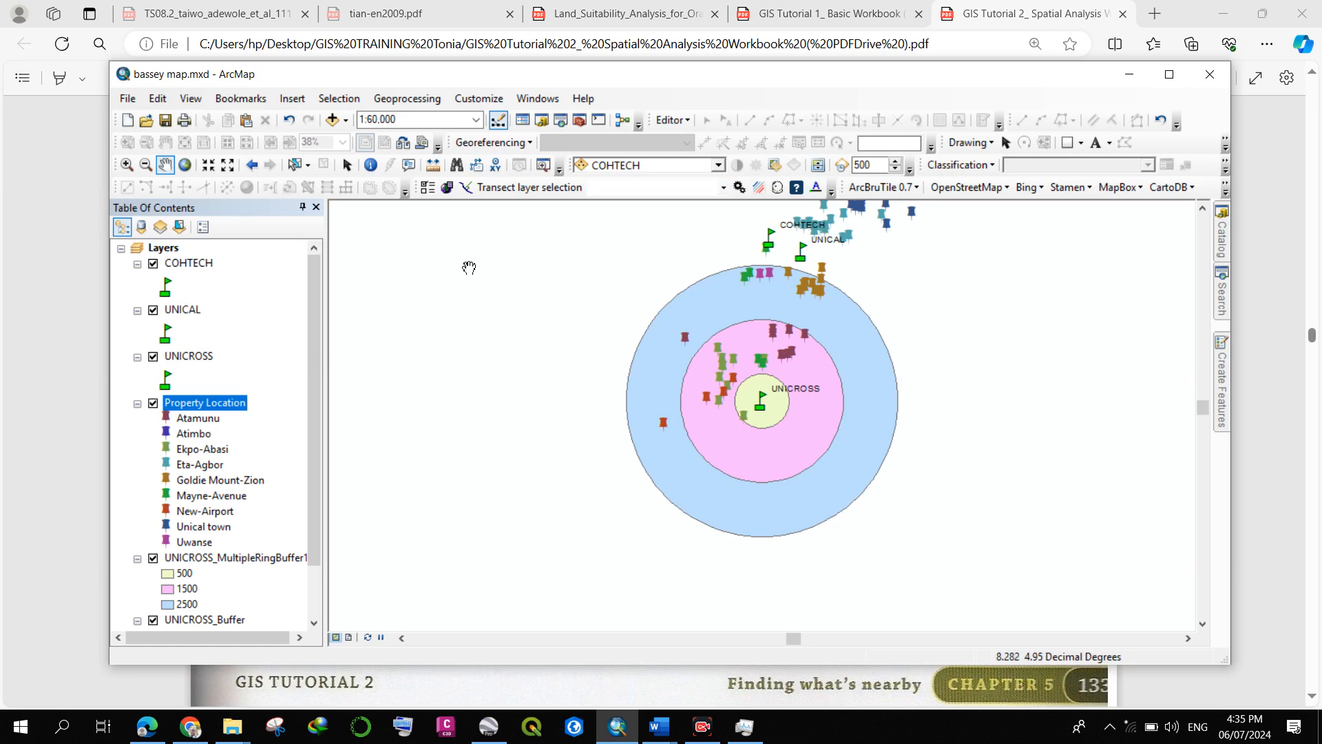
Open the UNICROSS_MultipleRingBuffer1 attribute table and select the record with distance 1500.
{"action": "left_click", "coordinate": [190, 558]}
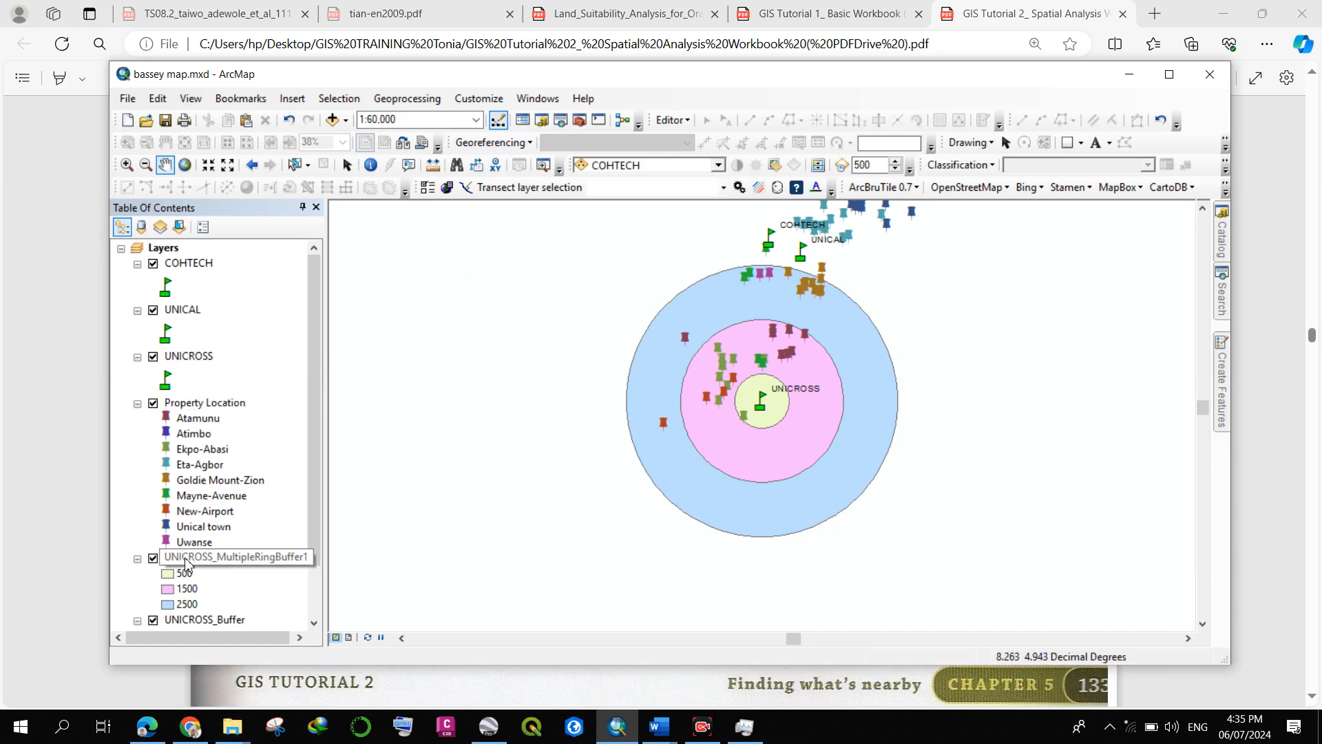
{"action": "right_click", "coordinate": [189, 557]}
{"action": "left_click", "coordinate": [286, 239]}
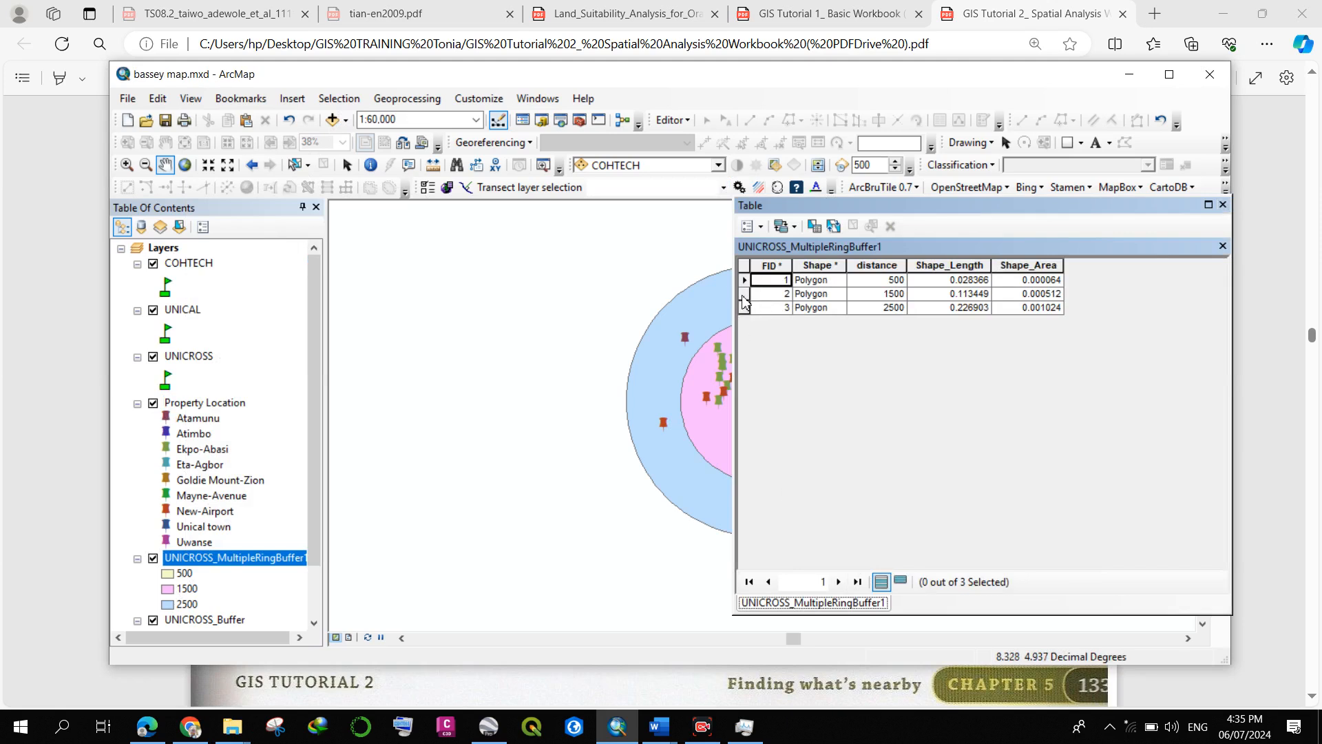
{"action": "left_click", "coordinate": [743, 294]}
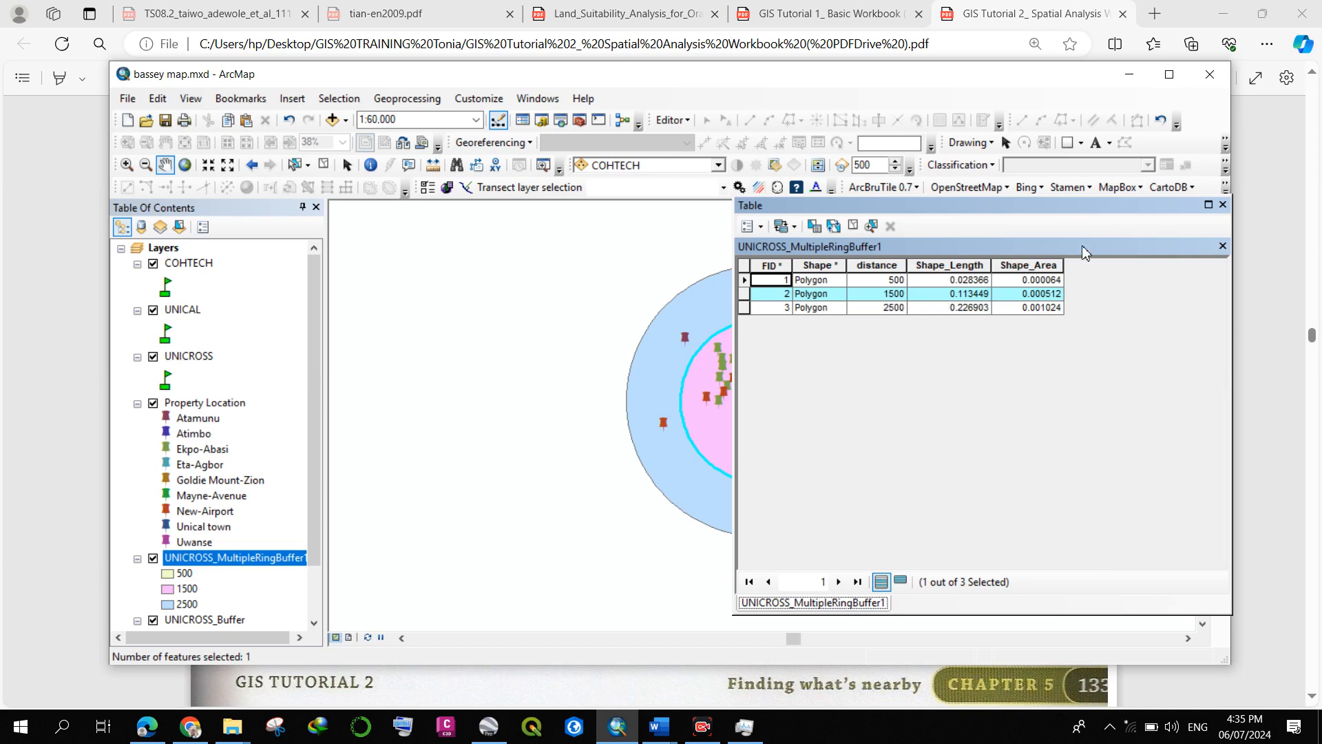
Select the Property Location points completely within the selected 1500 m ring, using only selected features of UNICROSS_MultipleRingBuffer1 as the source.
{"action": "left_click", "coordinate": [332, 98]}
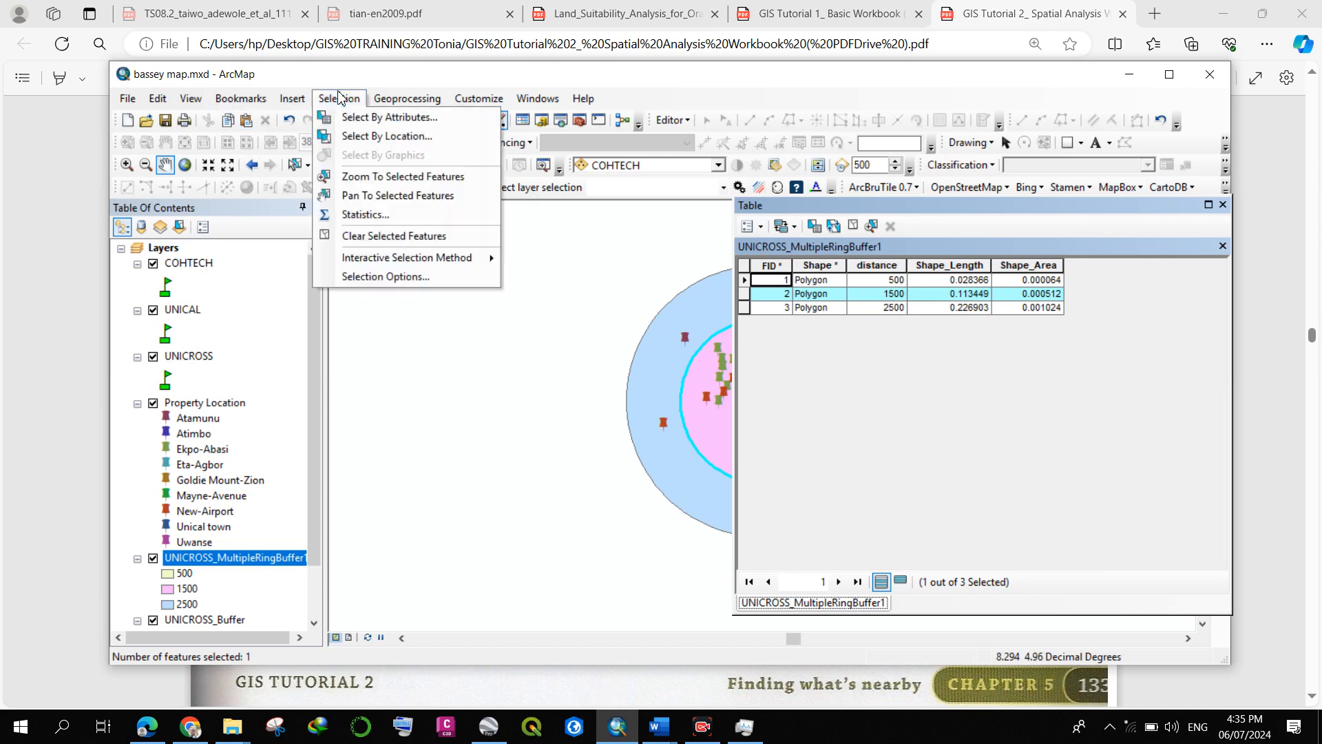
{"action": "left_click", "coordinate": [375, 136]}
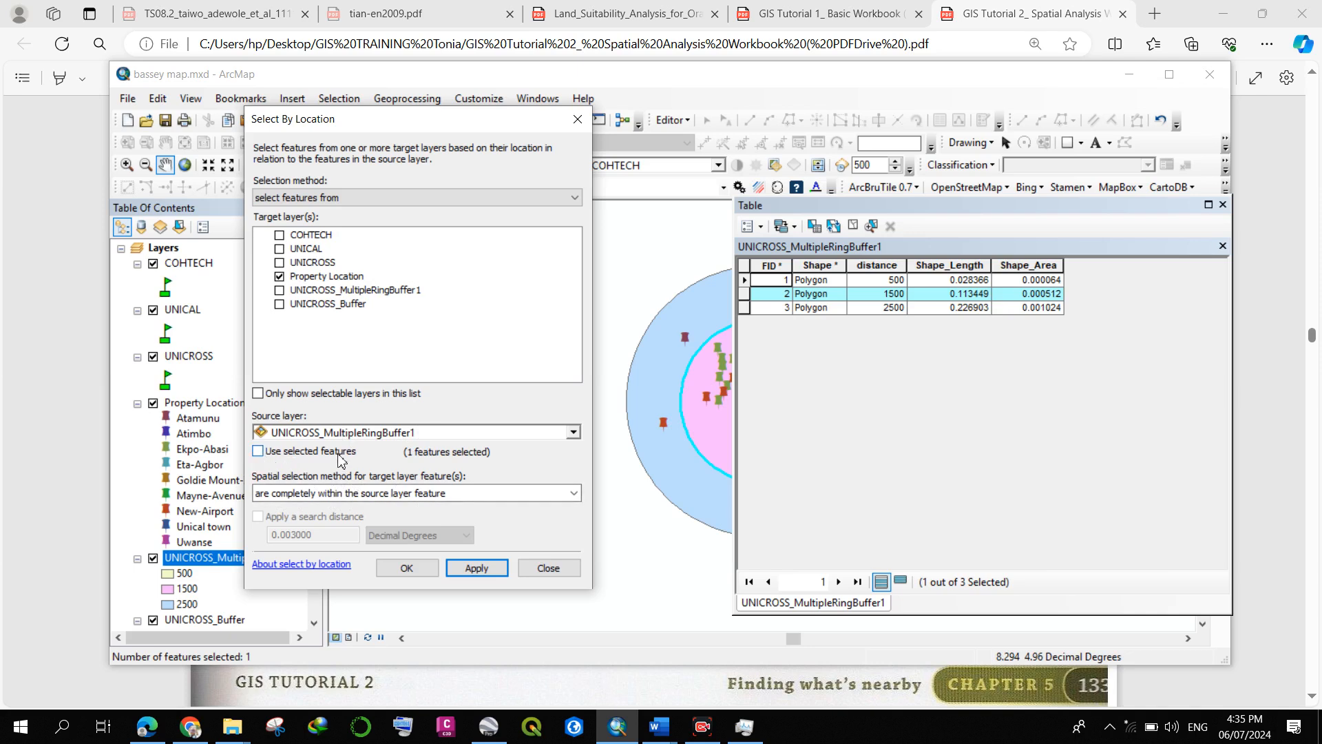
{"action": "left_click", "coordinate": [258, 451]}
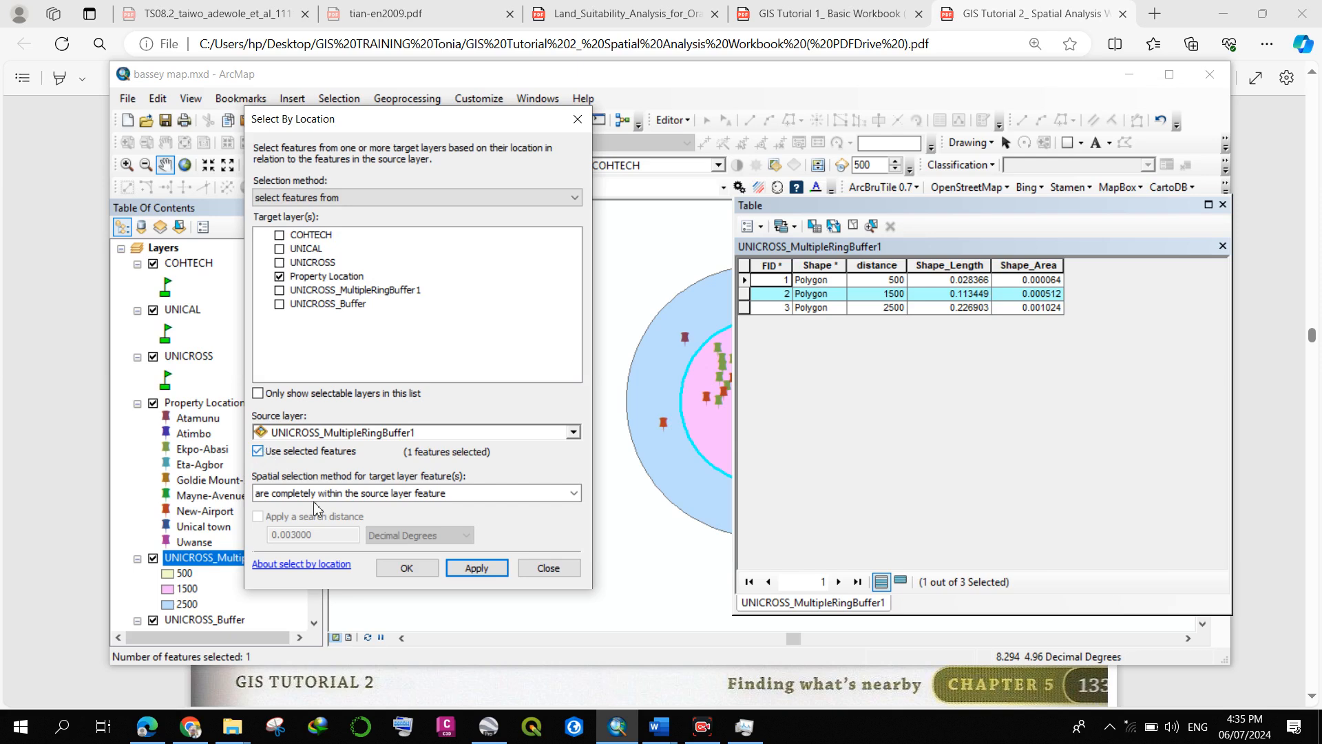
{"action": "left_click", "coordinate": [1223, 205]}
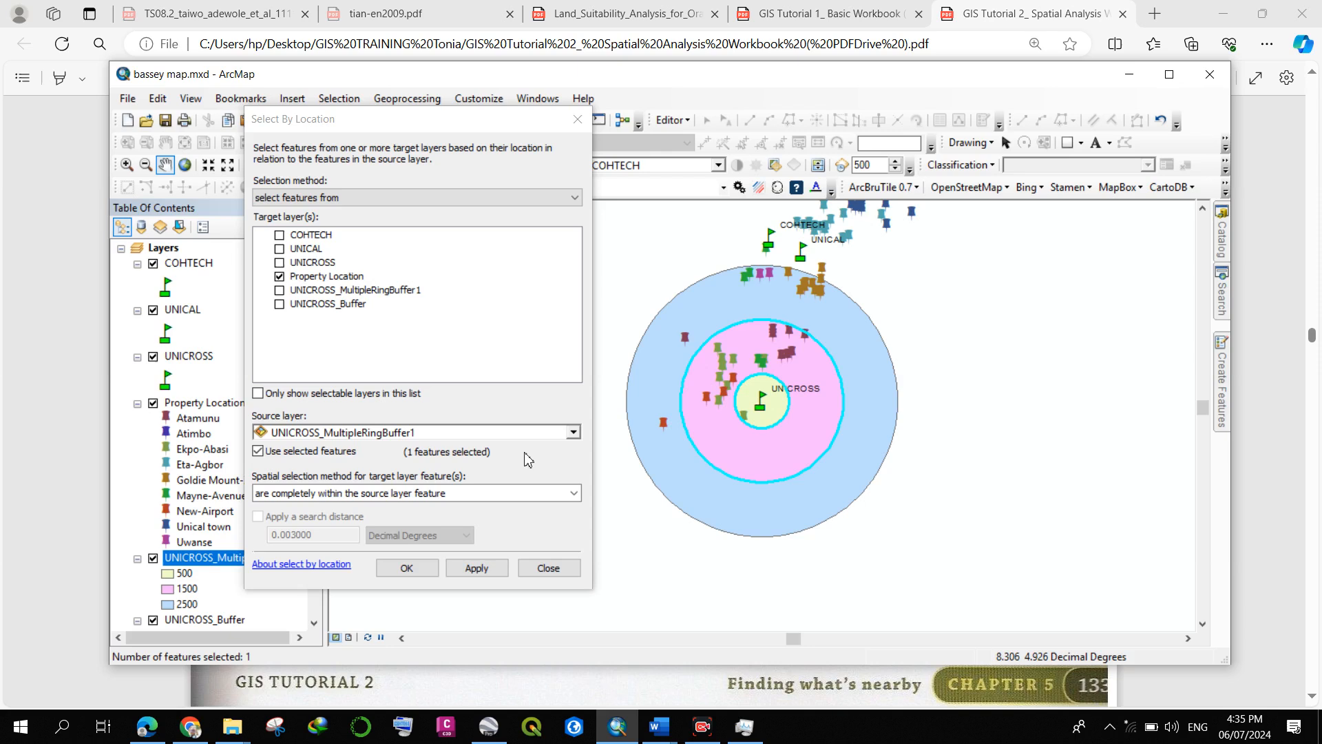
{"action": "left_click", "coordinate": [476, 567]}
Examine the property locations selected within the 1500 m ring on the map and in the Property Location attribute table.
{"action": "scroll", "coordinate": [731, 358], "scroll_direction": "down", "scroll_amount": 1}
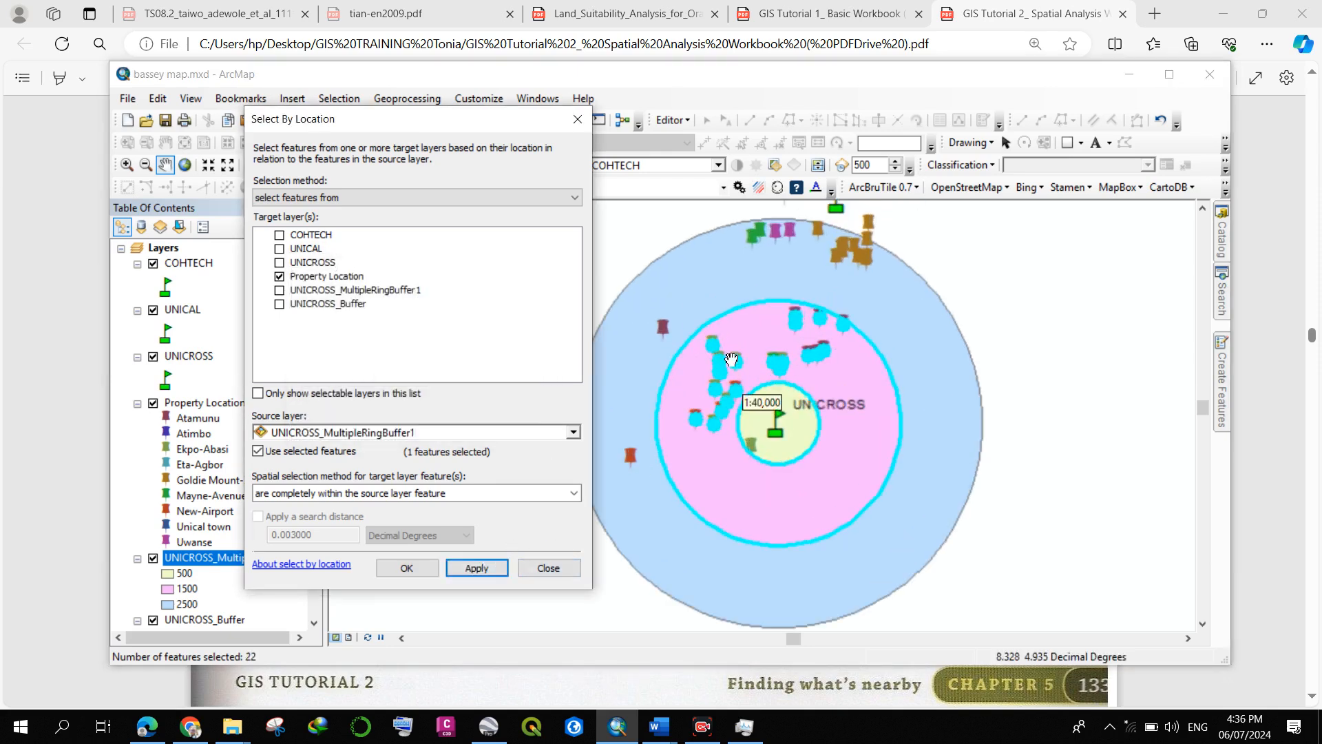
{"action": "scroll", "coordinate": [731, 359], "scroll_direction": "down", "scroll_amount": 1}
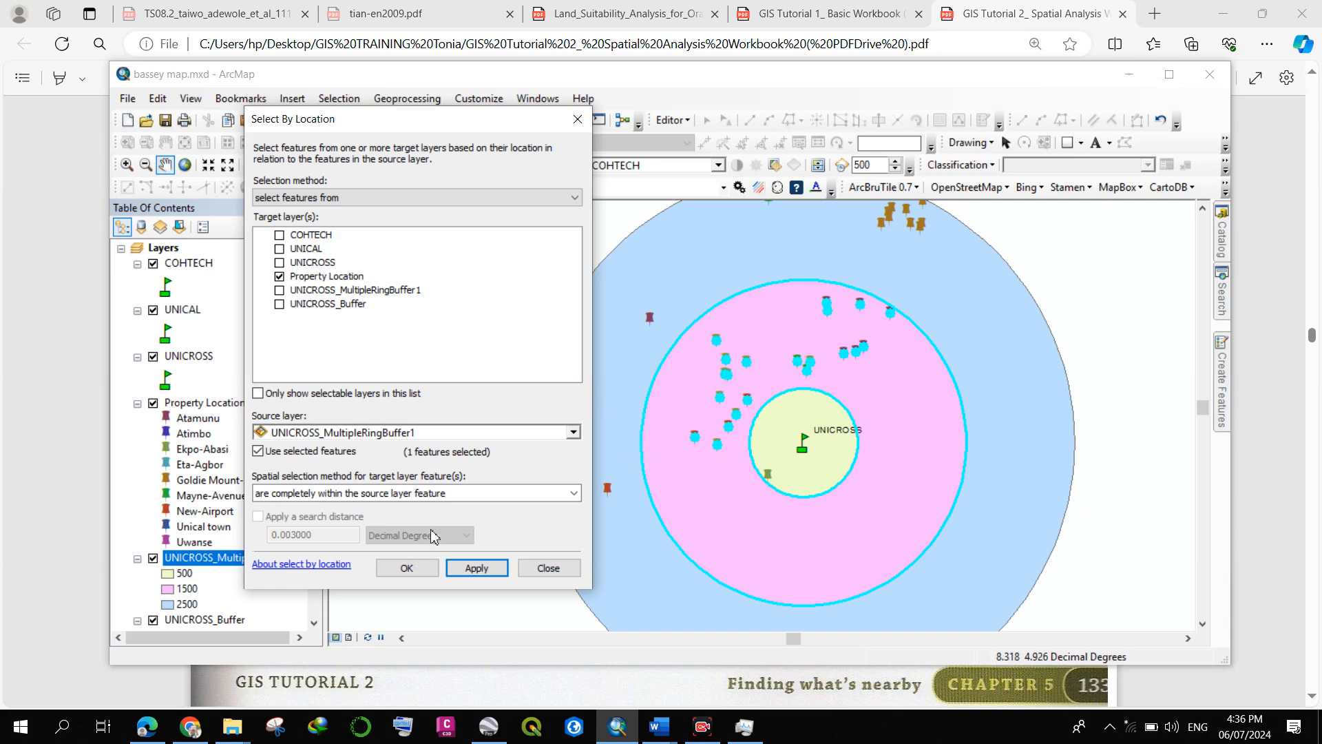
{"action": "left_click", "coordinate": [190, 403]}
{"action": "right_click", "coordinate": [190, 402]}
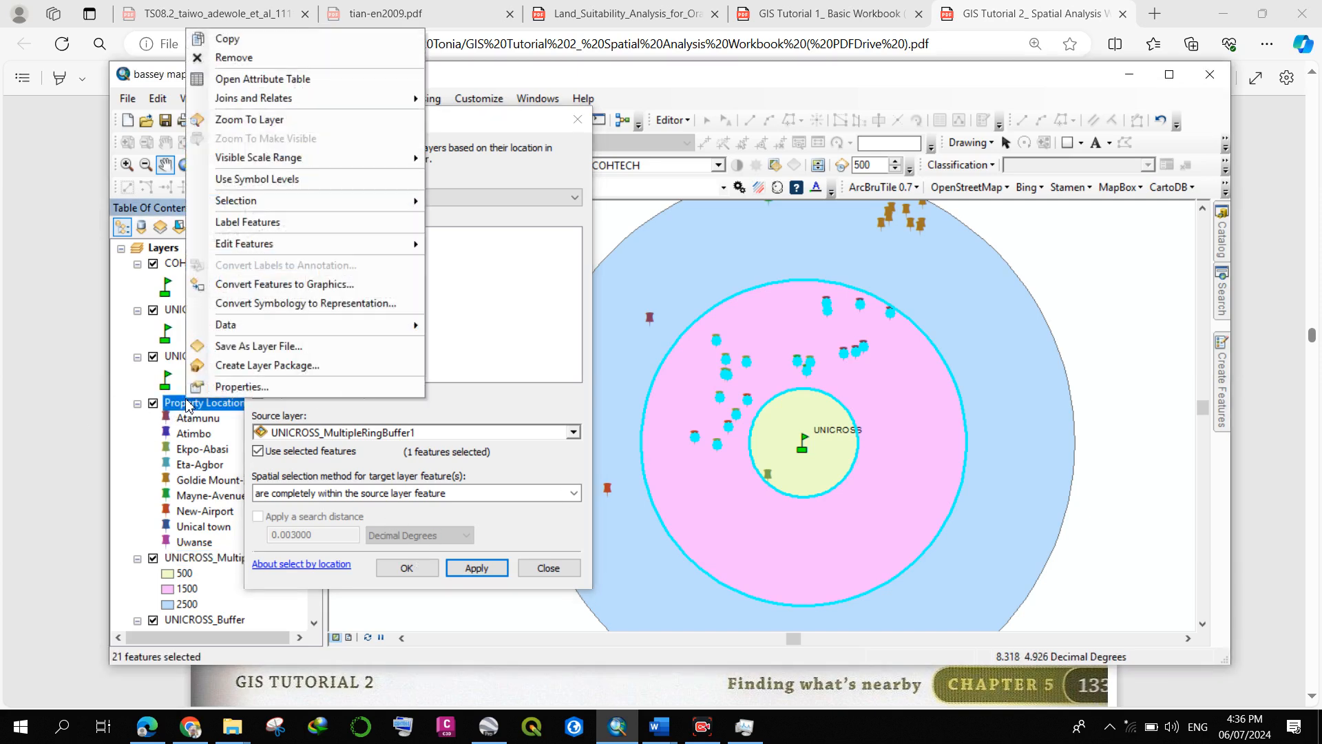
{"action": "left_click", "coordinate": [289, 78]}
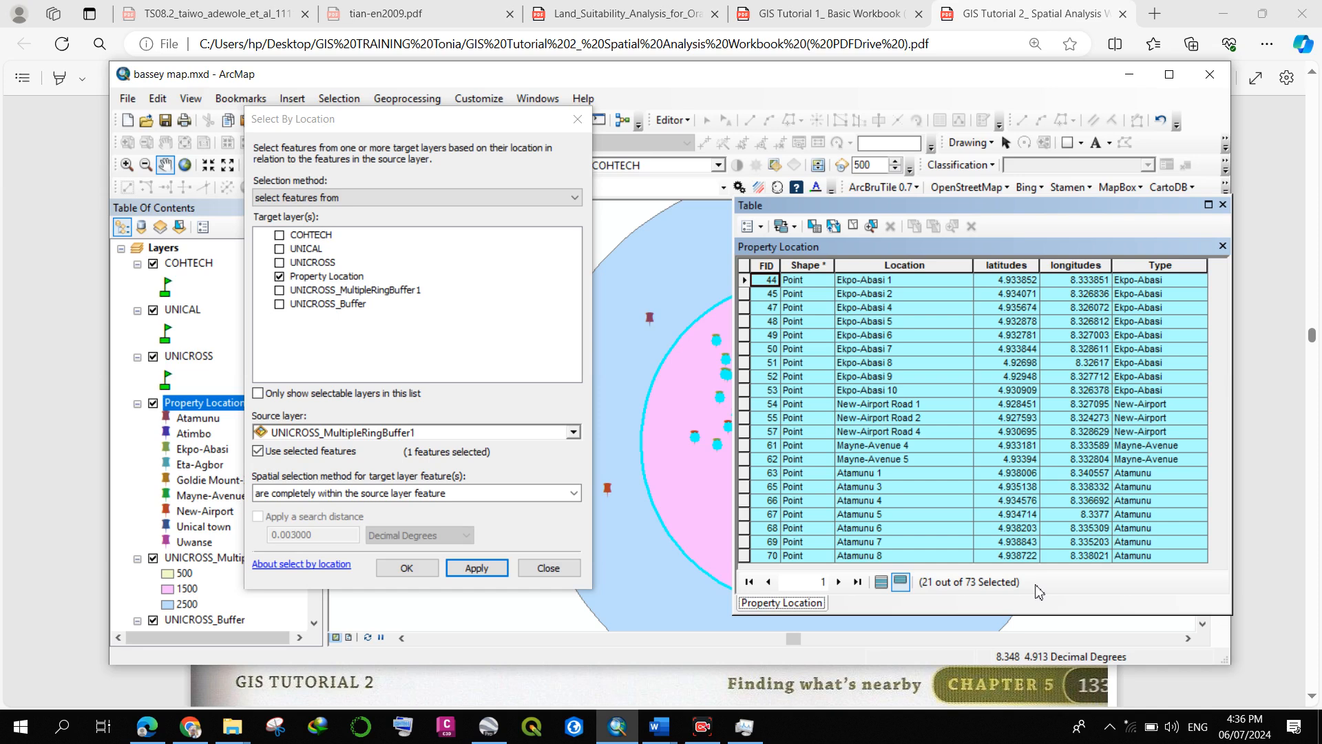
{"action": "left_click", "coordinate": [1223, 204]}
{"action": "left_click_drag", "start_coordinate": [872, 415], "coordinate": [911, 407]}
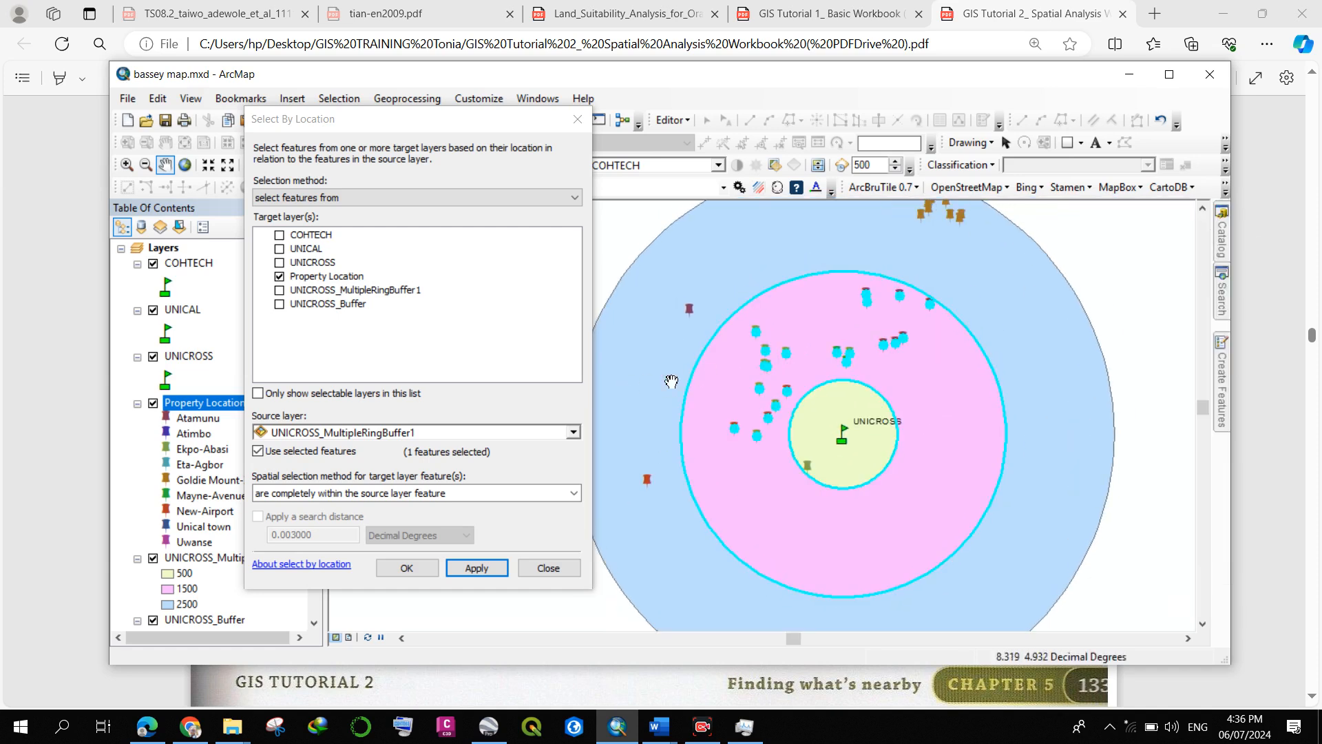
Review the selected 1500 record in the UNICROSS_MultipleRingBuffer1 attribute table, closing Select By Location and the table when done.
{"action": "right_click", "coordinate": [185, 560]}
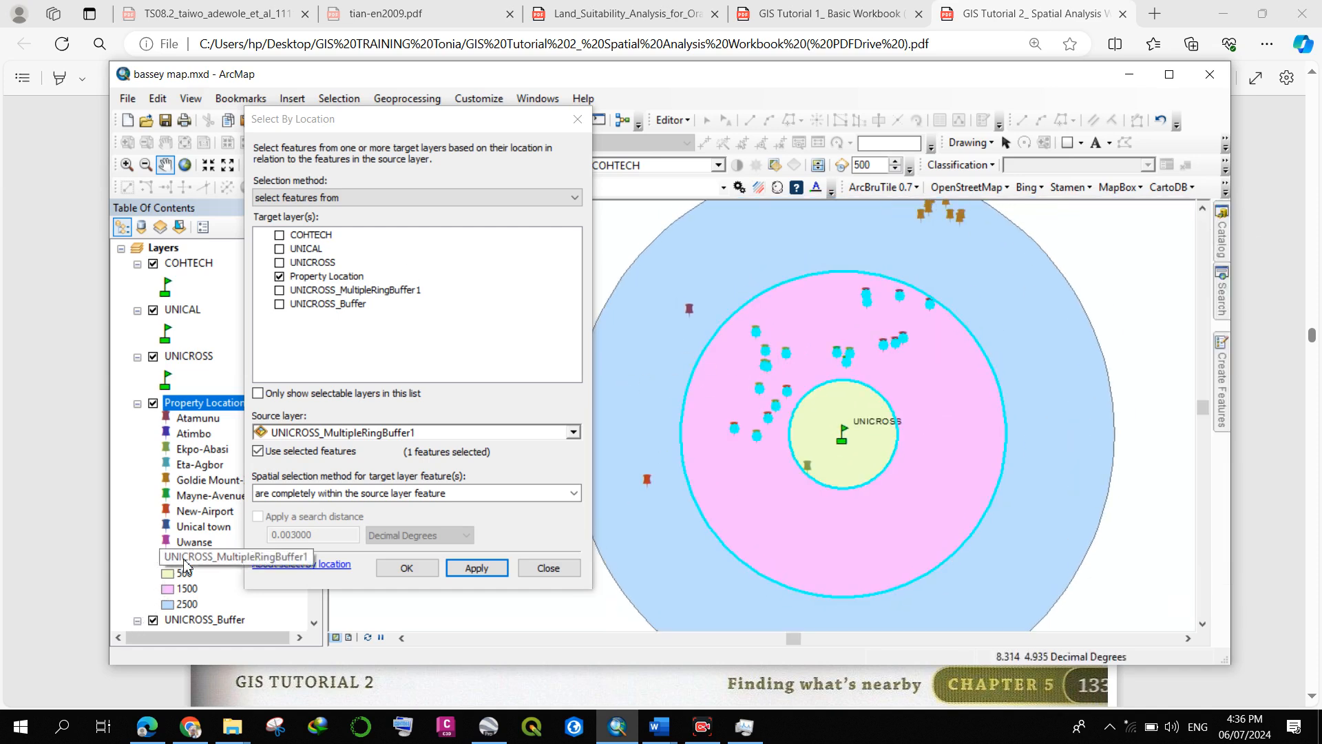
{"action": "left_click", "coordinate": [279, 240]}
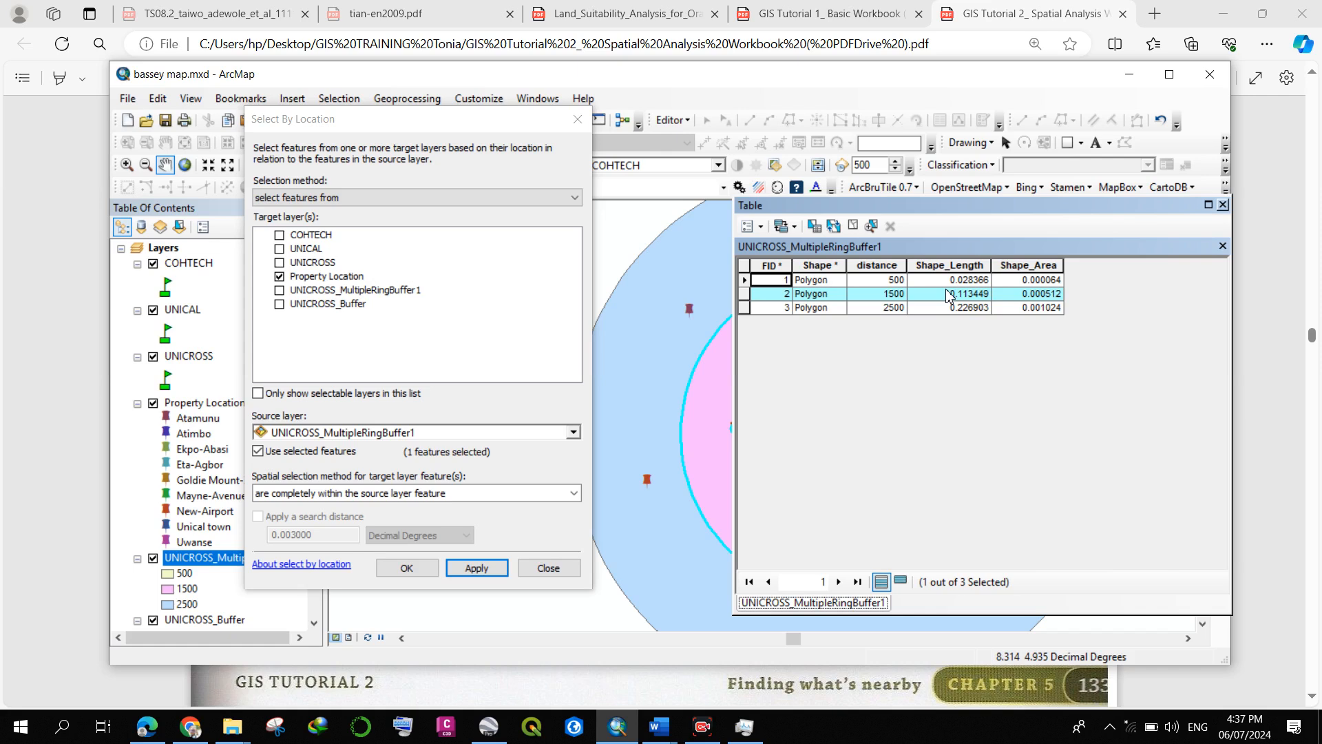
{"action": "left_click", "coordinate": [577, 119]}
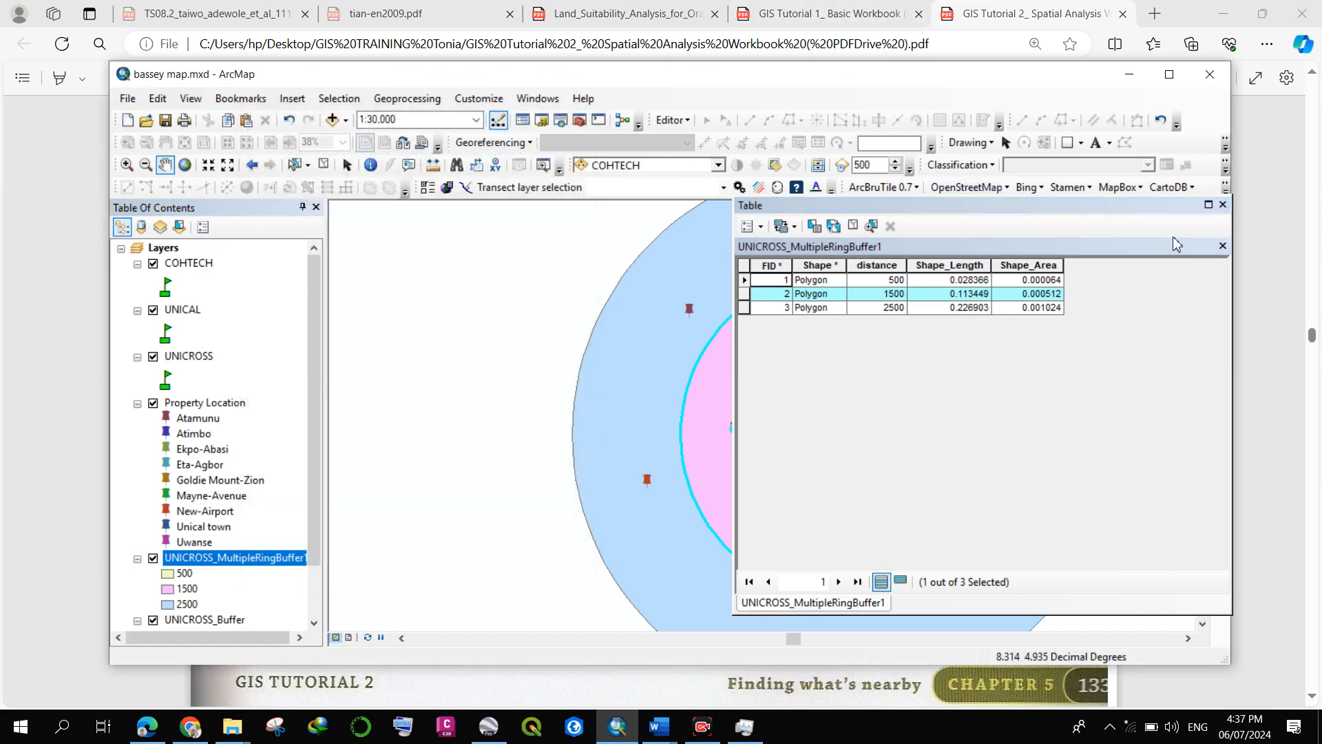
{"action": "left_click", "coordinate": [1223, 205]}
Clear all selected features and bring all three buffer rings into view.
{"action": "left_click", "coordinate": [339, 99]}
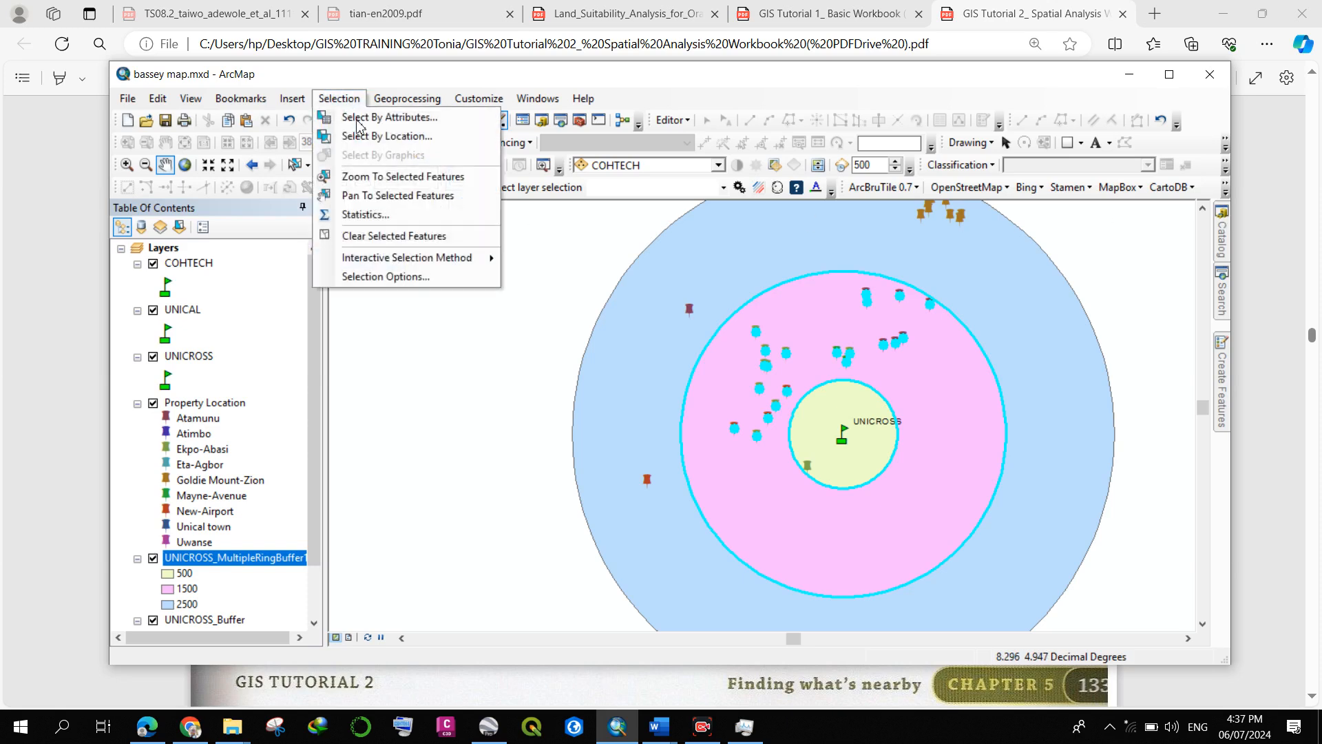
{"action": "left_click", "coordinate": [380, 235]}
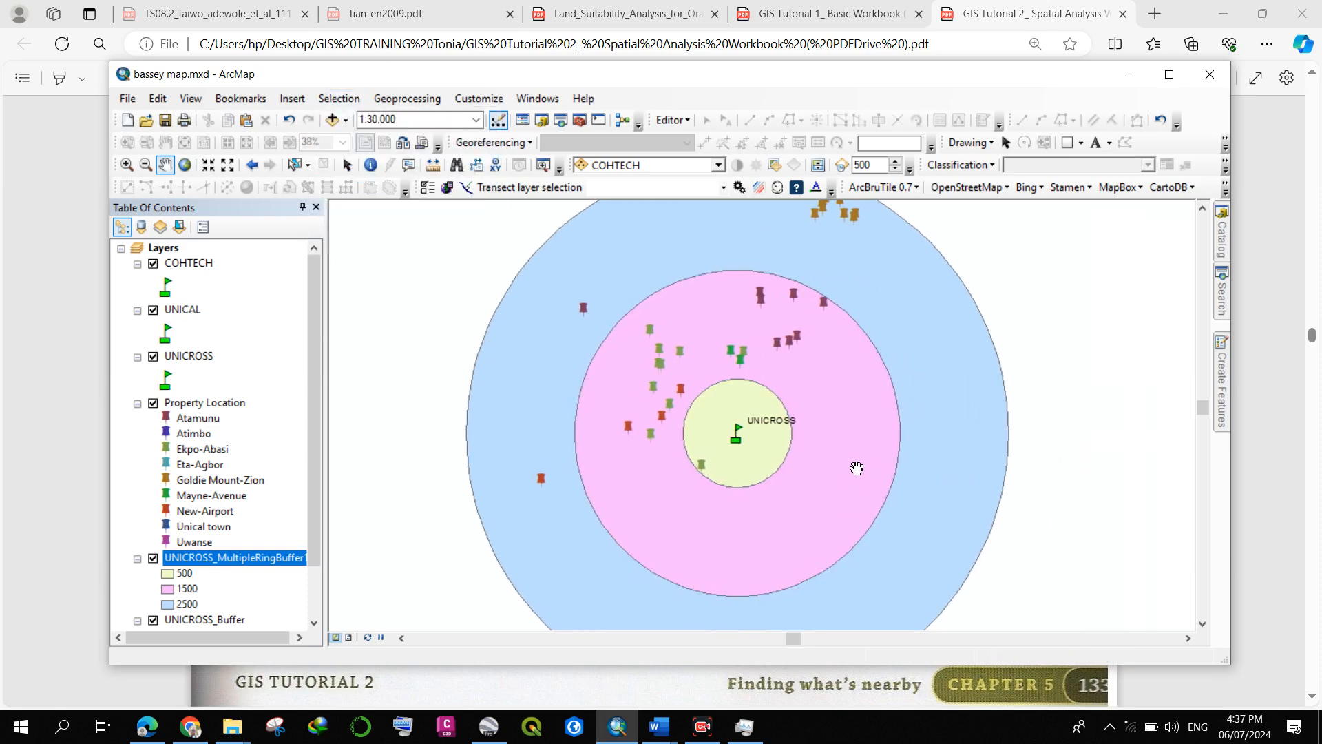
{"action": "scroll", "coordinate": [712, 442], "scroll_direction": "down", "scroll_amount": 2}
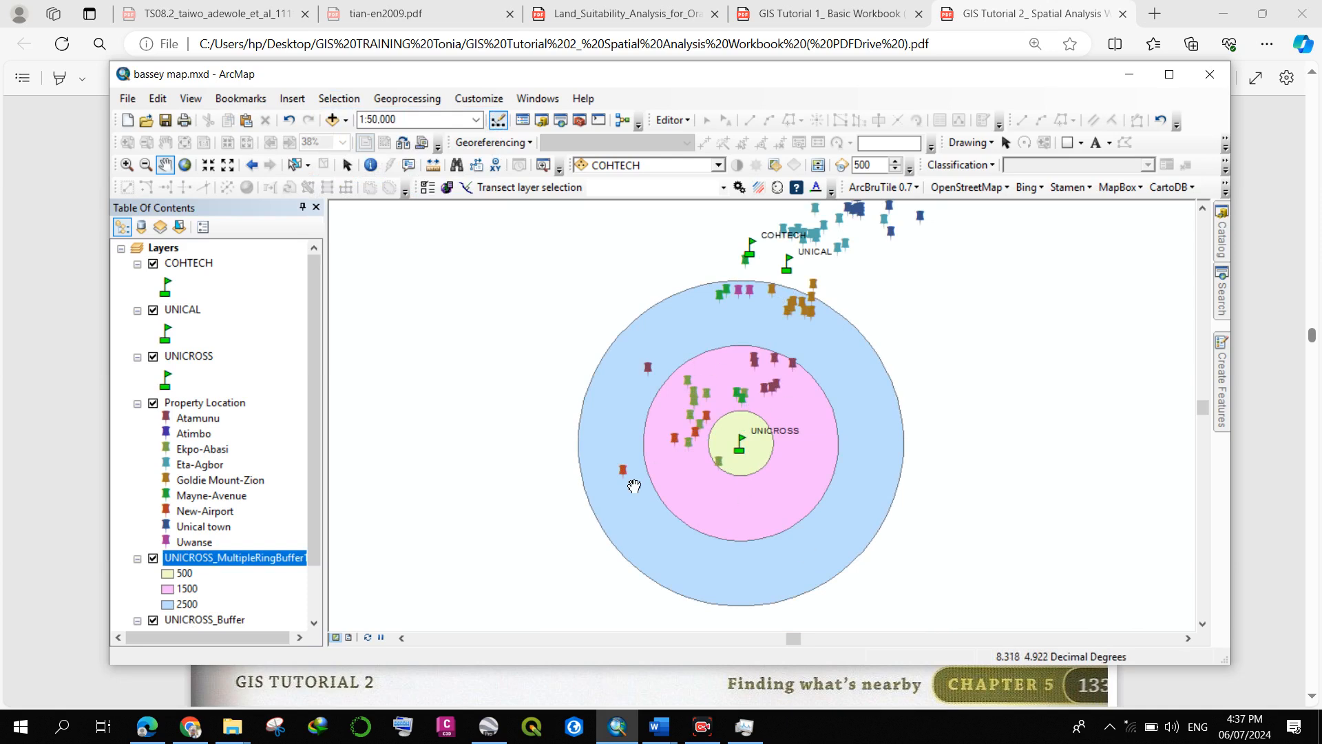
Open the UNICROSS_MultipleRingBuffer1 attribute table and place it so that it covers less of the map.
{"action": "right_click", "coordinate": [220, 562]}
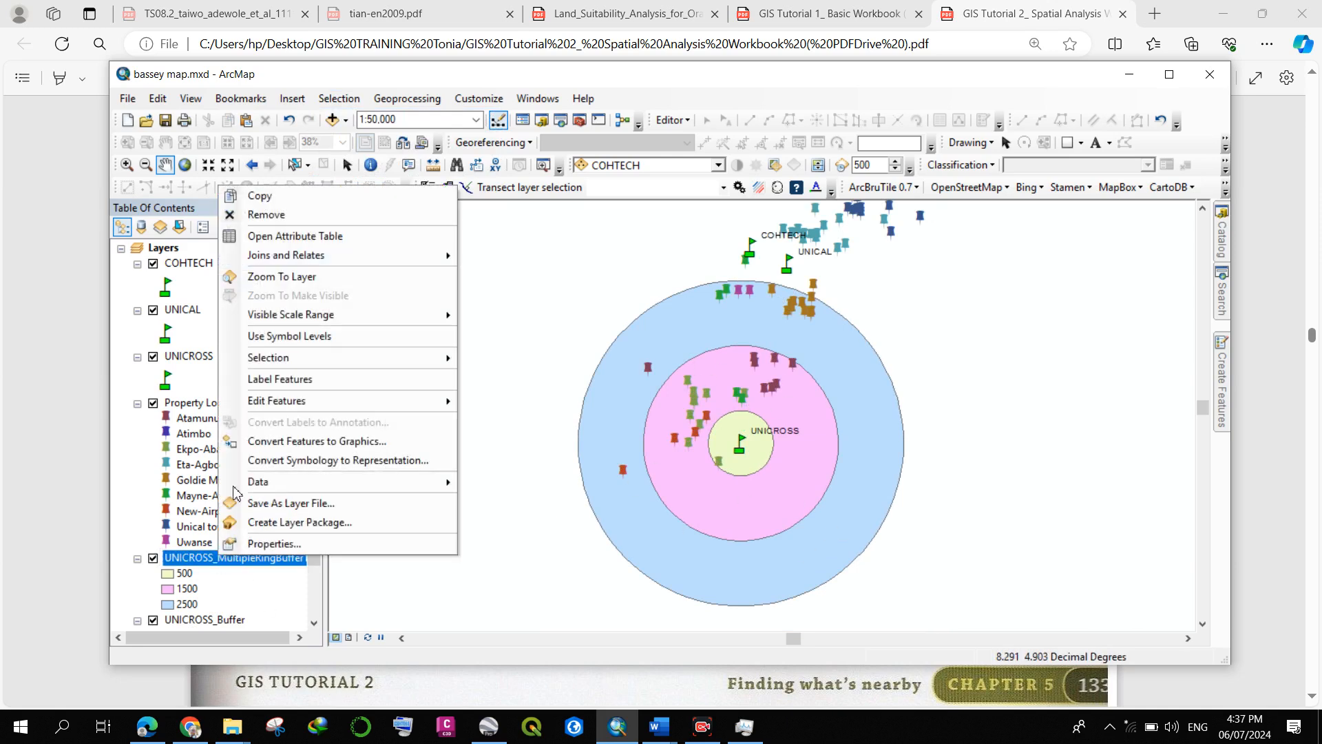
{"action": "left_click", "coordinate": [268, 233]}
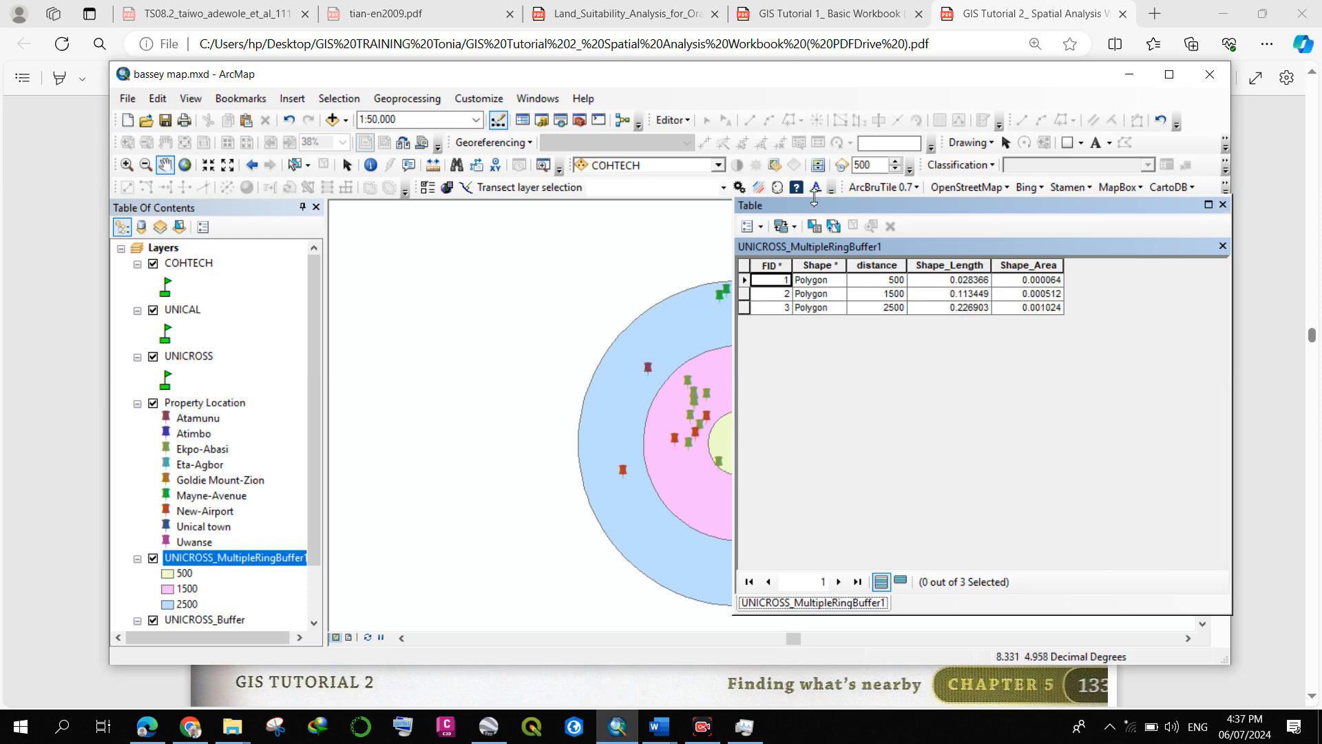
{"action": "left_click_drag", "start_coordinate": [802, 205], "coordinate": [896, 216]}
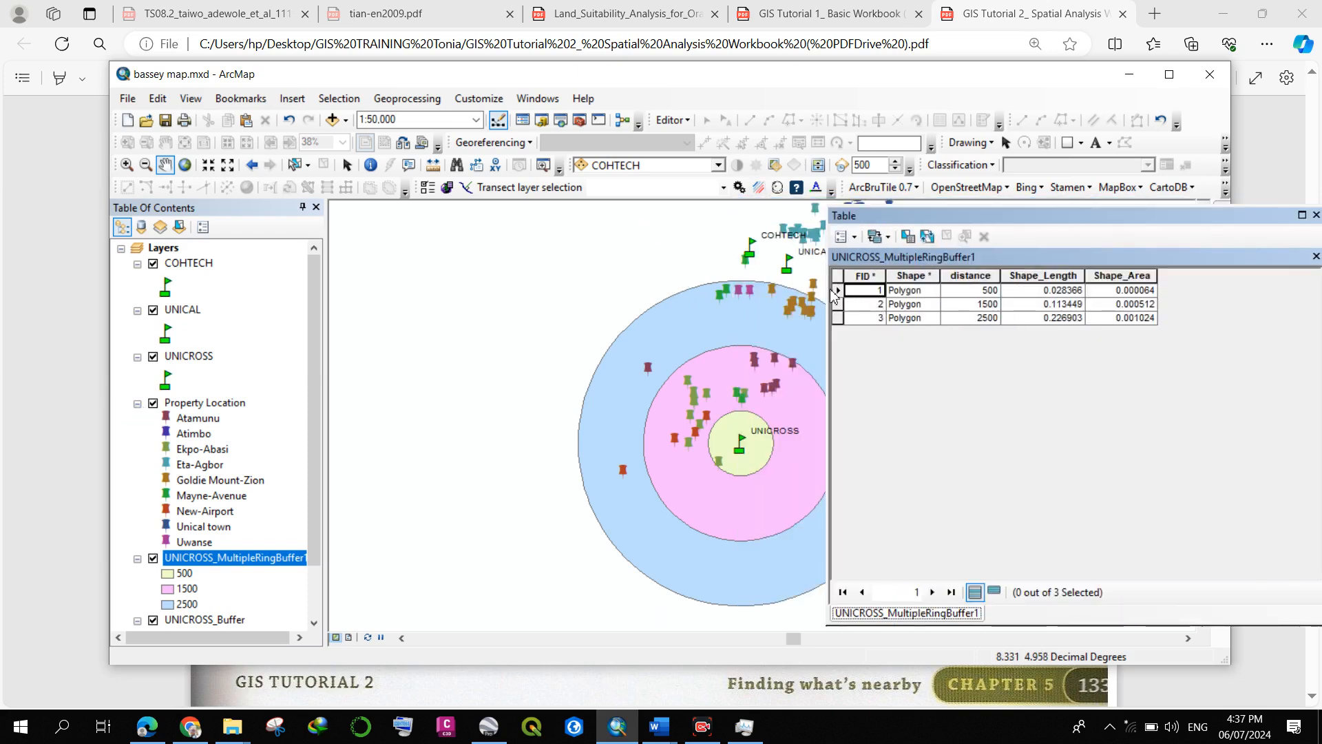
Highlight the 500, 1500 and 2500 m rings one after another from the table to compare their extents on the map.
{"action": "left_click", "coordinate": [838, 289]}
{"action": "scroll", "coordinate": [758, 503], "scroll_direction": "up", "scroll_amount": 3}
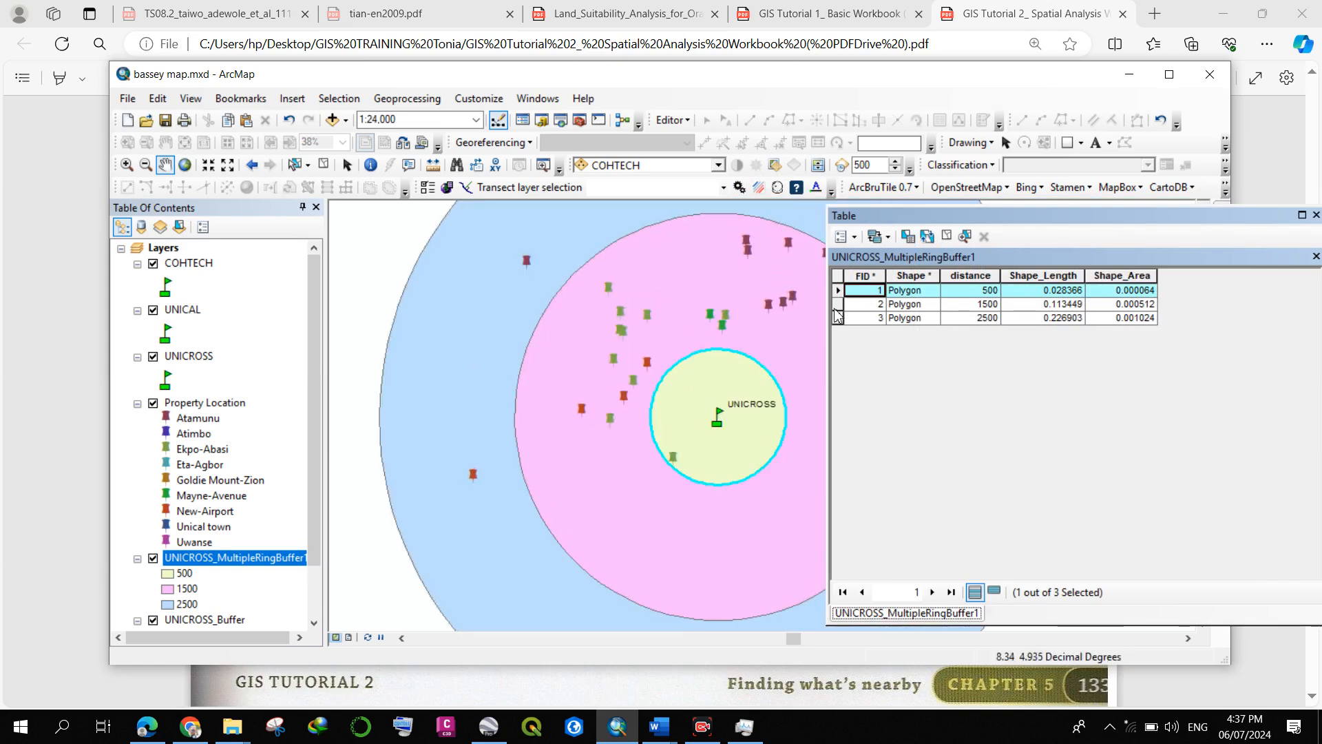
{"action": "left_click", "coordinate": [838, 304]}
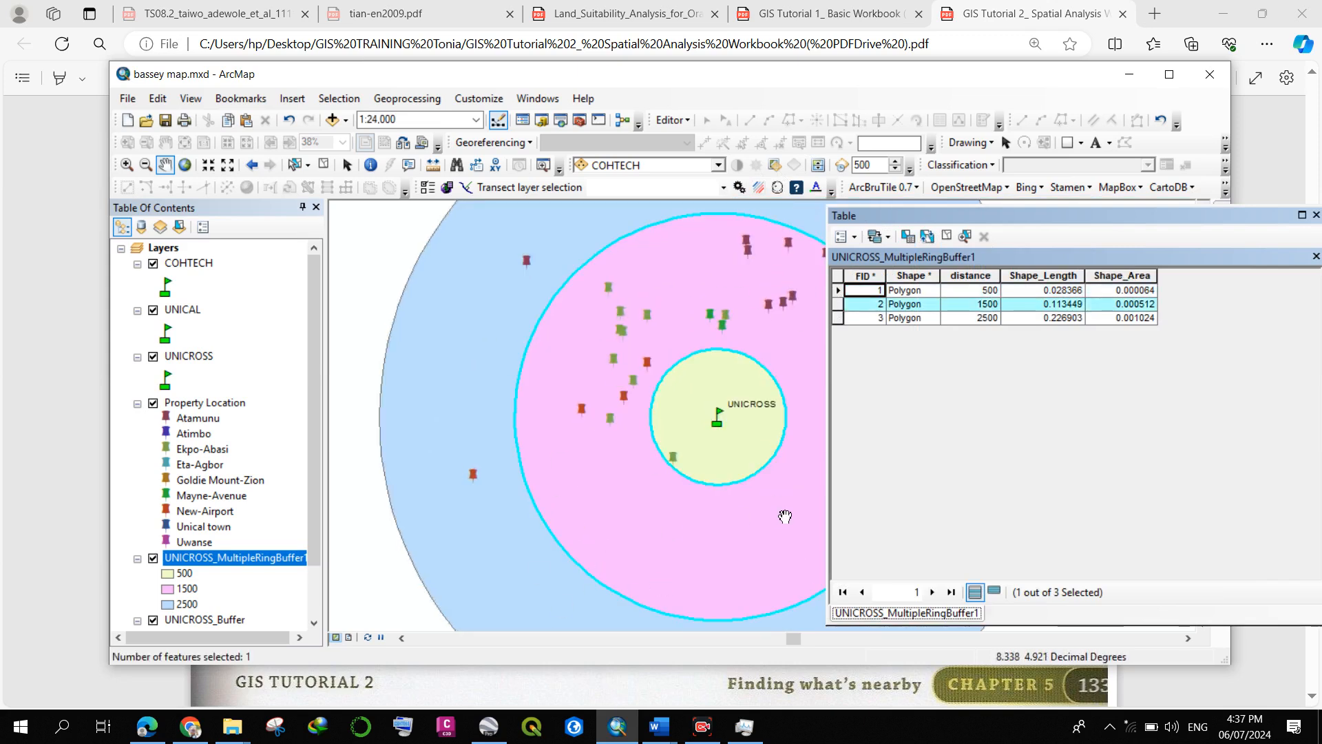
{"action": "left_click", "coordinate": [837, 317]}
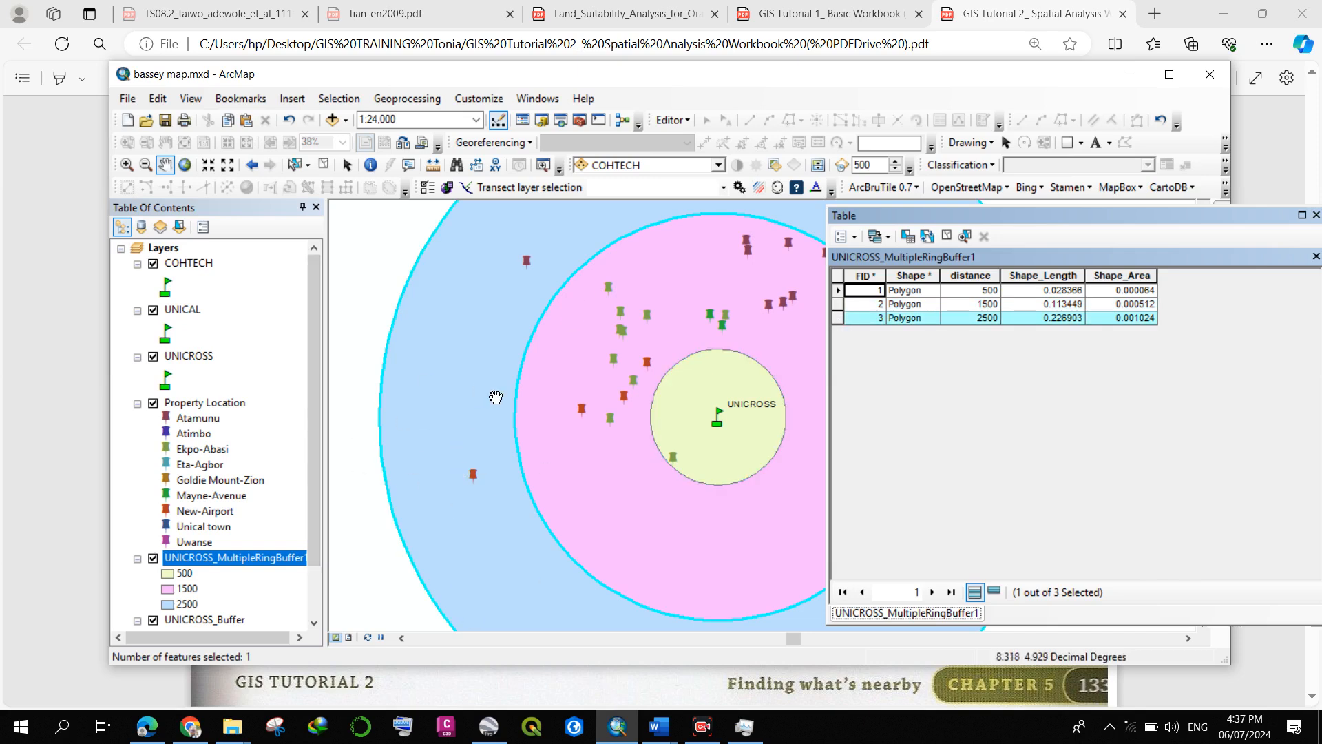
{"action": "scroll", "coordinate": [496, 398], "scroll_direction": "down", "scroll_amount": 2}
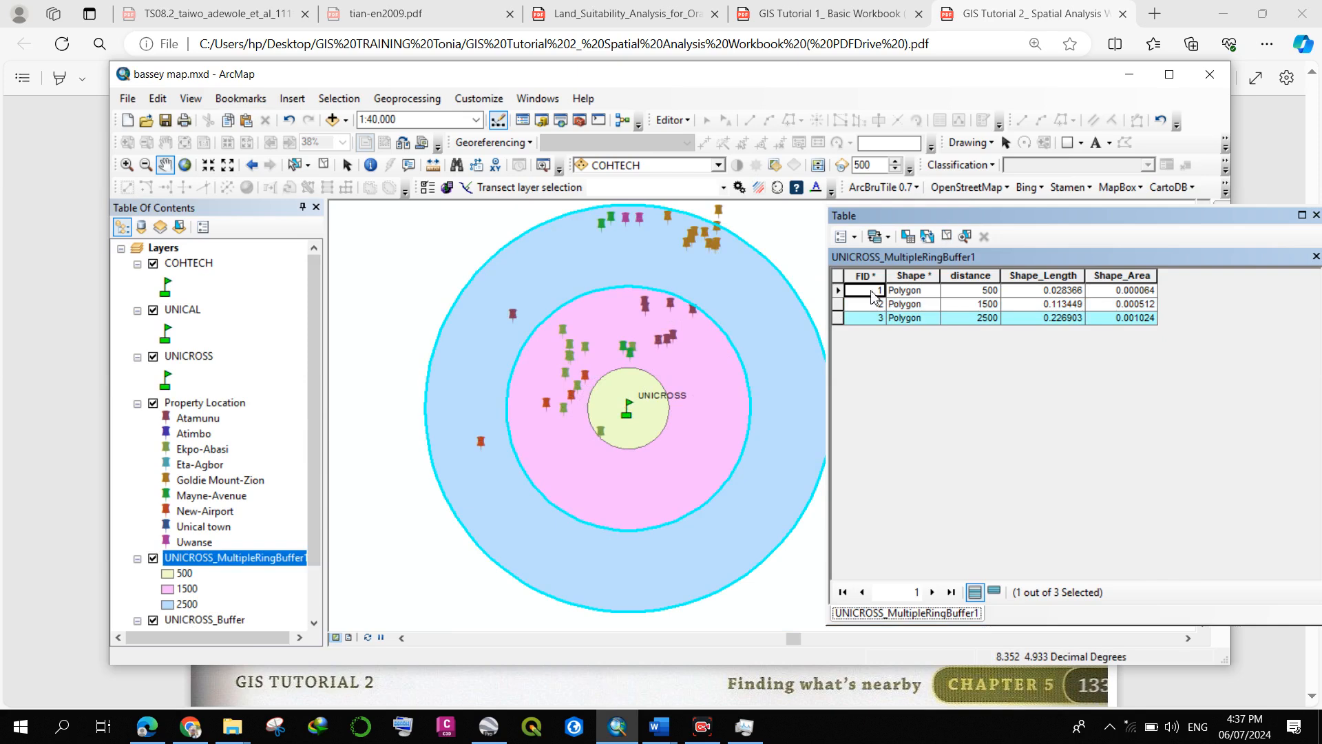
Select the 1500 ring as source and use Select By Location to select Property Location points completely within it.
{"action": "left_click", "coordinate": [836, 307]}
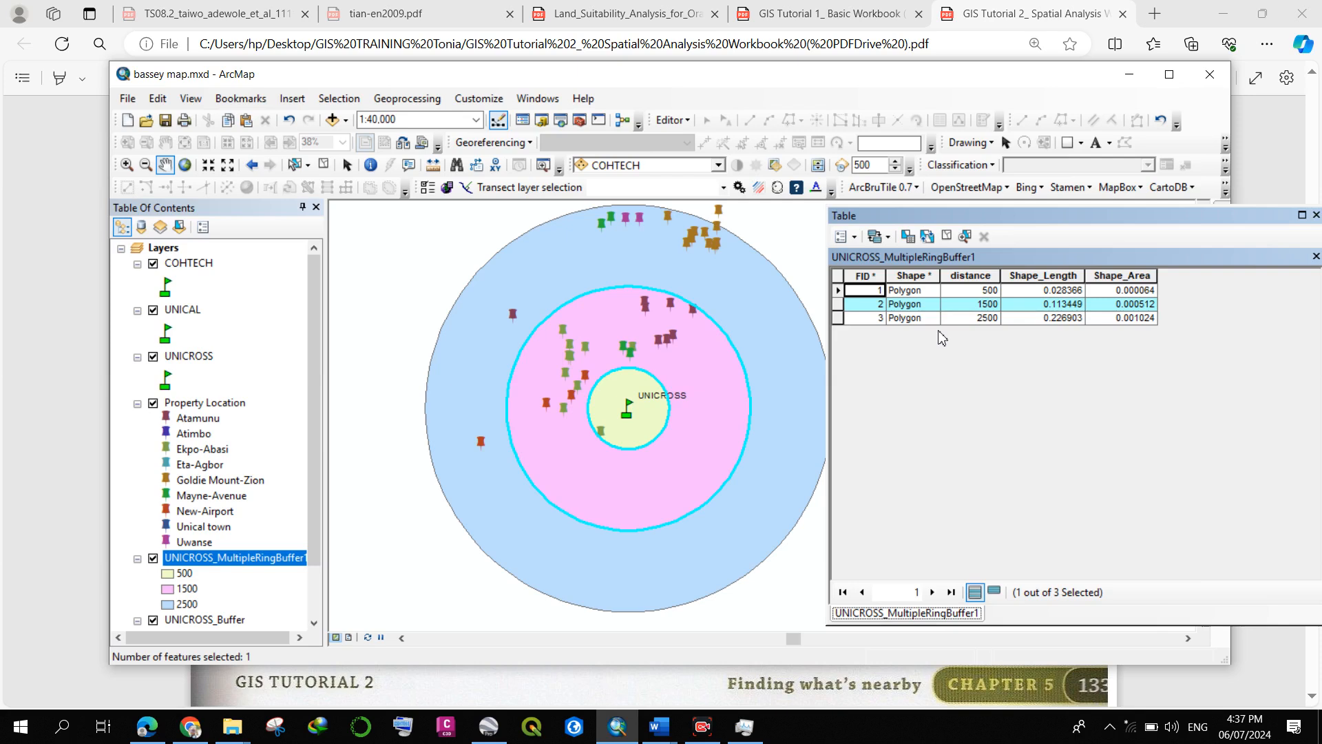
{"action": "left_click", "coordinate": [340, 99]}
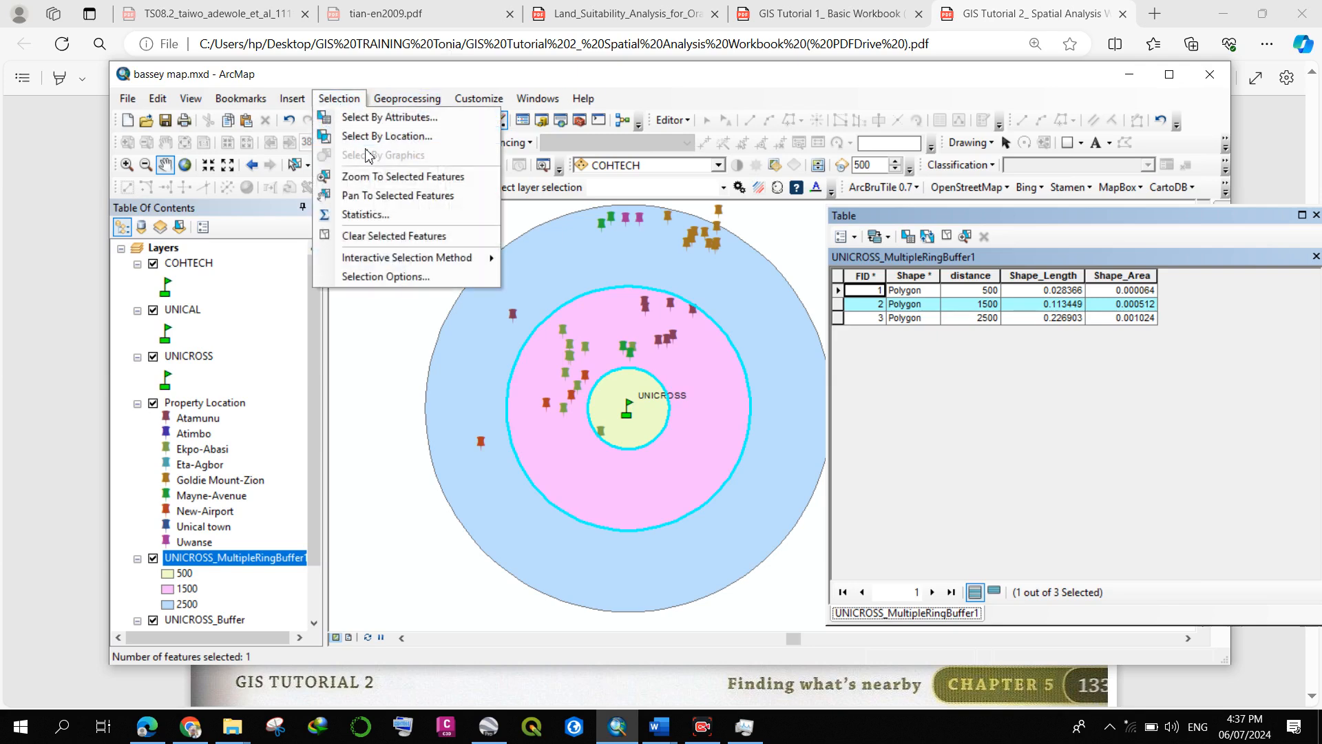
{"action": "left_click", "coordinate": [351, 136]}
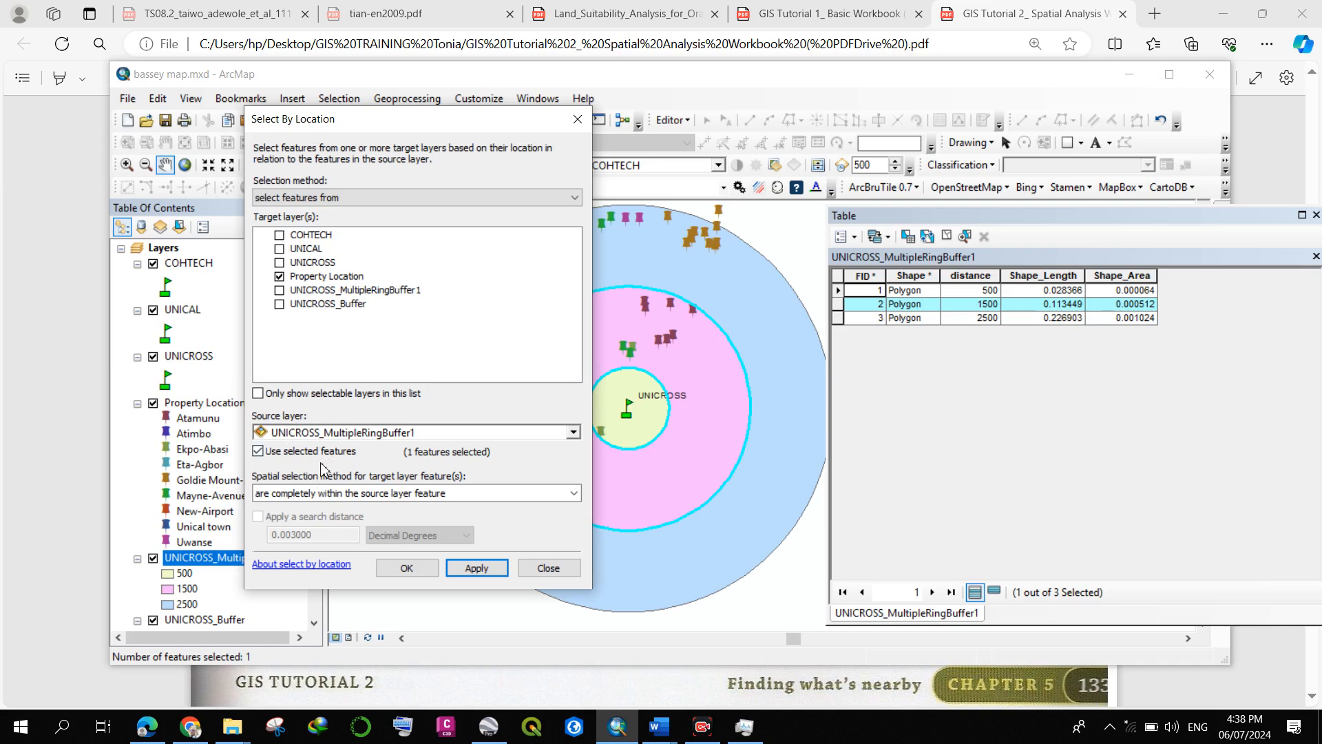
{"action": "left_click", "coordinate": [258, 452]}
{"action": "left_click", "coordinate": [259, 451]}
{"action": "left_click", "coordinate": [486, 569]}
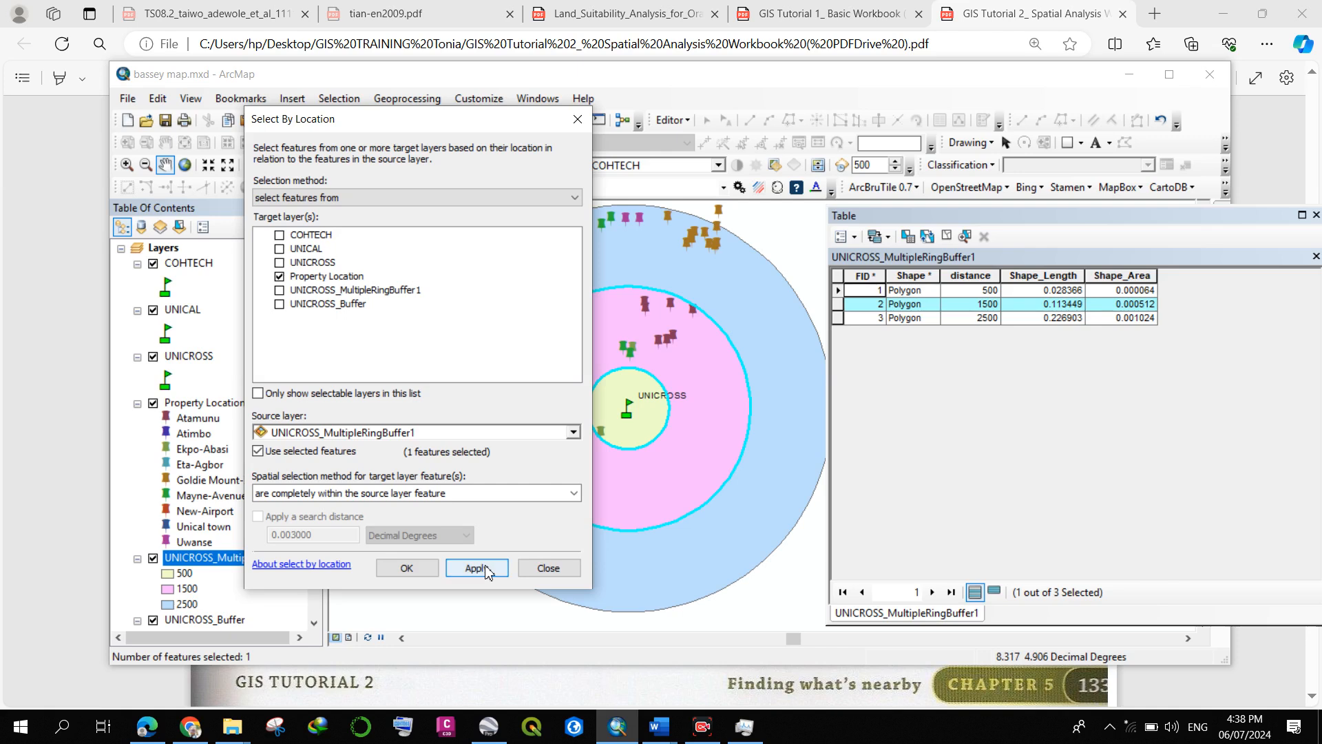
{"action": "left_click_drag", "start_coordinate": [640, 463], "coordinate": [709, 469]}
{"action": "left_click_drag", "start_coordinate": [732, 394], "coordinate": [744, 408]}
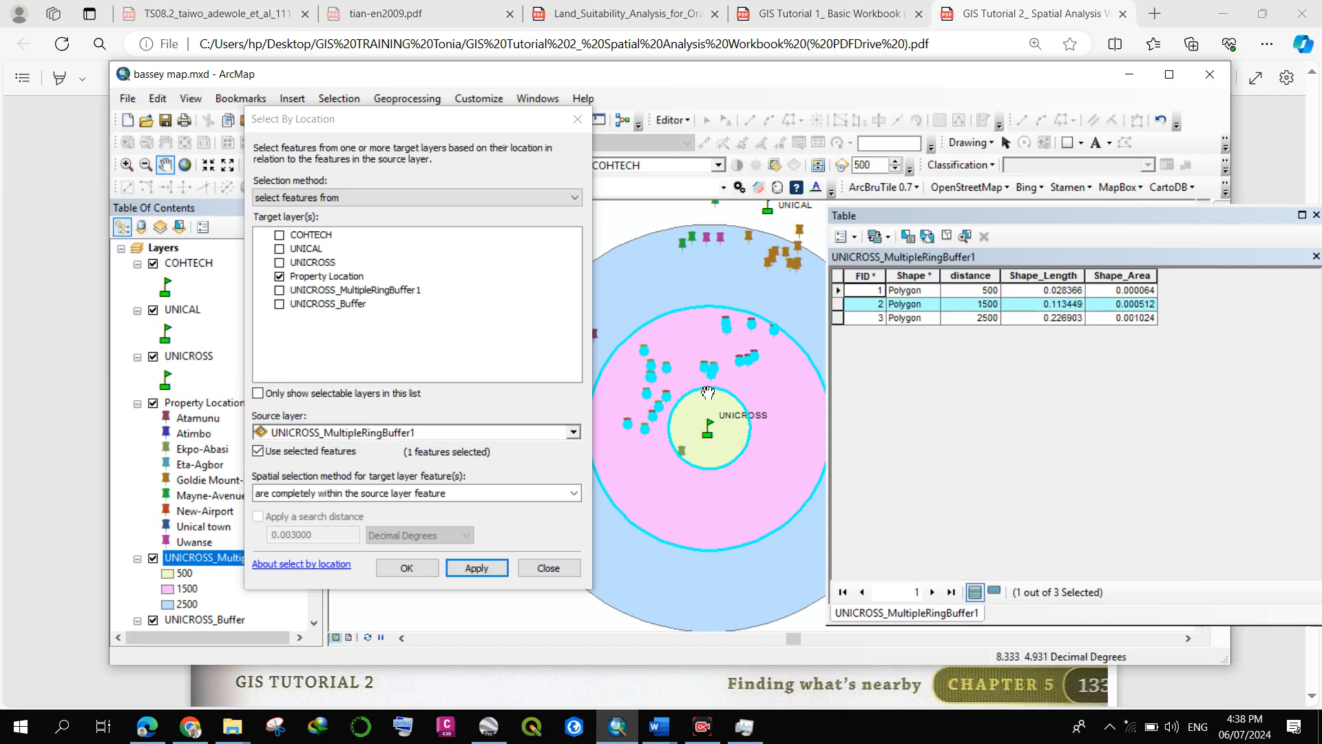
Add the 2500 ring to the selected source features and reapply the location selection for both rings.
{"action": "left_click", "coordinate": [840, 323], "text": "ctrl"}
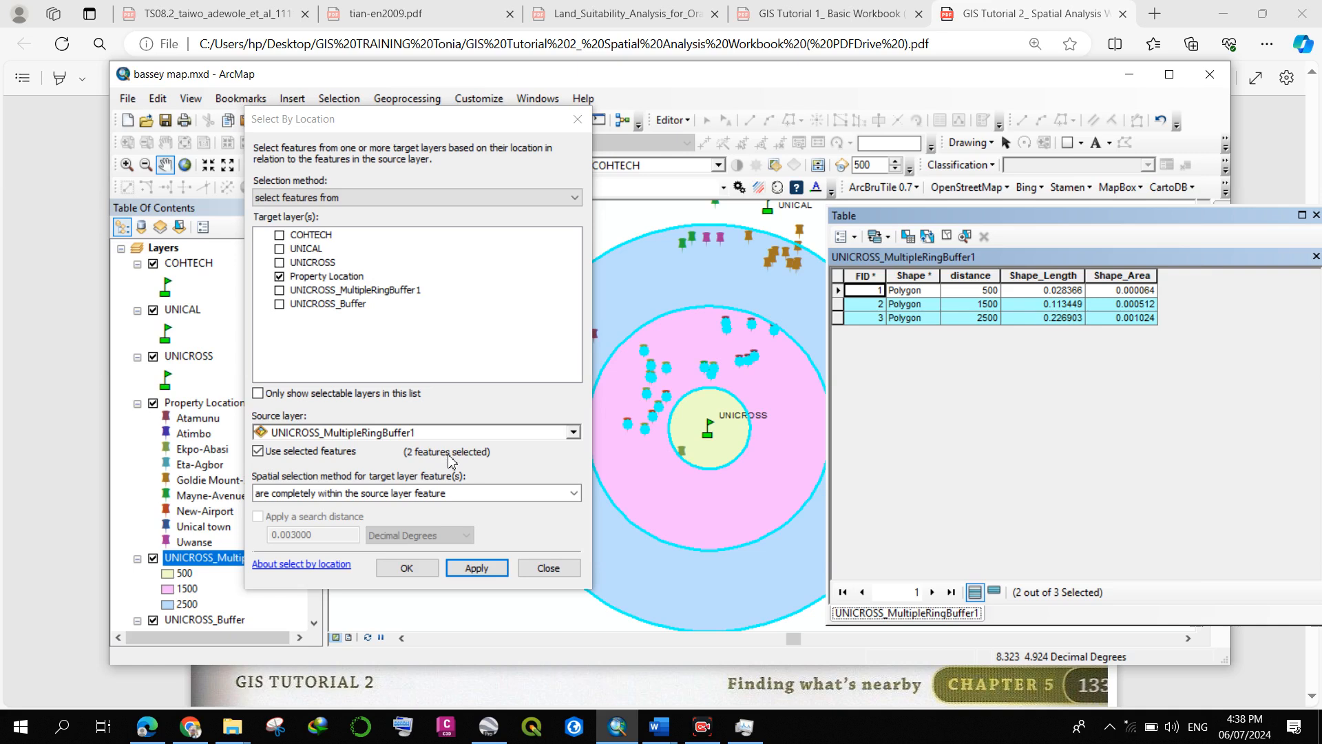
{"action": "left_click", "coordinate": [470, 569]}
{"action": "left_click_drag", "start_coordinate": [698, 349], "coordinate": [717, 383]}
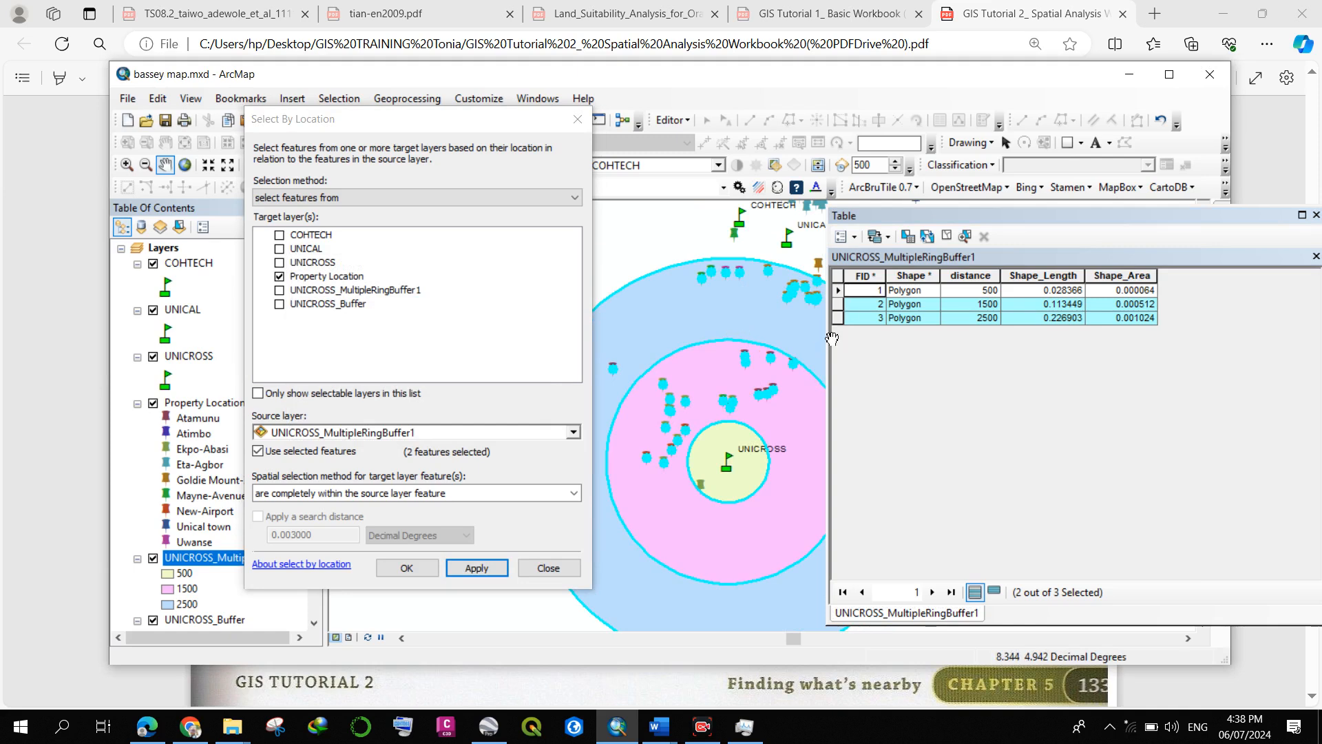
Remove the 2500 ring from the source selection, reapply the location selection, and open the Property Location table showing the selected records.
{"action": "left_click", "coordinate": [846, 318], "text": "ctrl"}
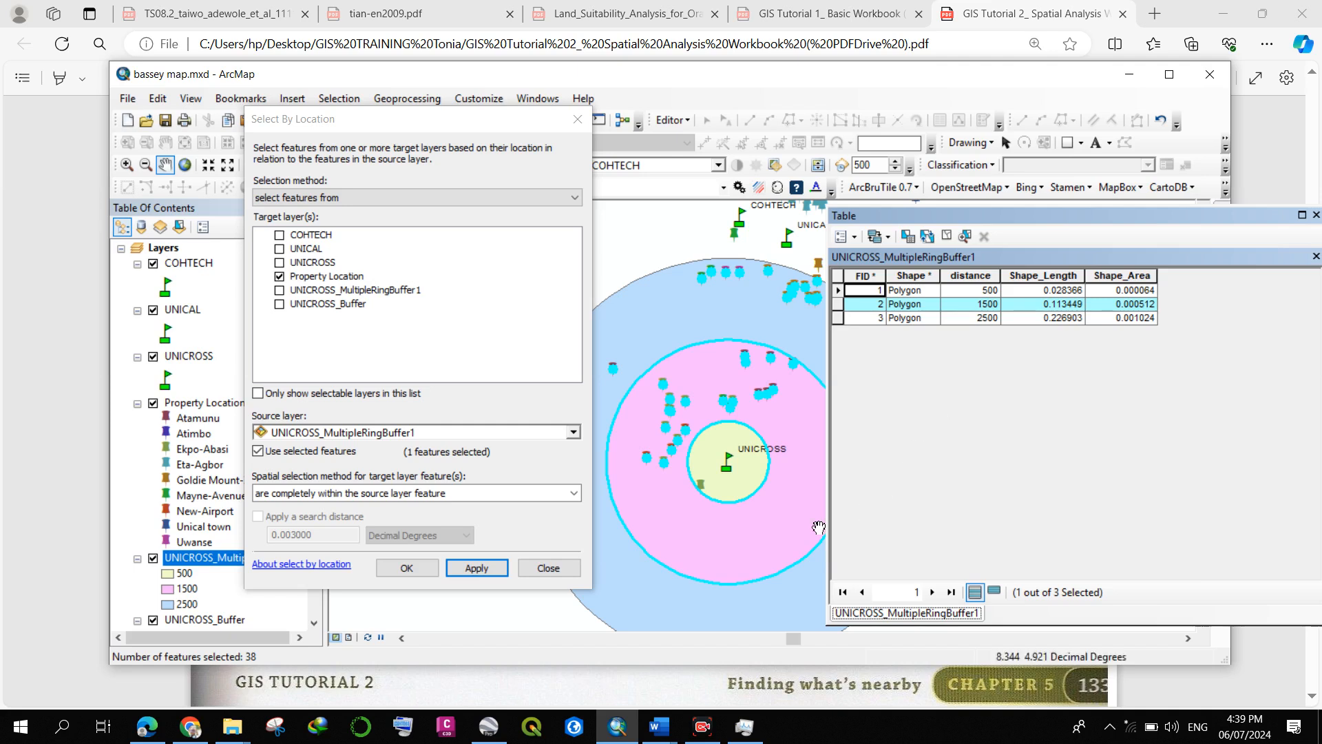
{"action": "left_click", "coordinate": [476, 567]}
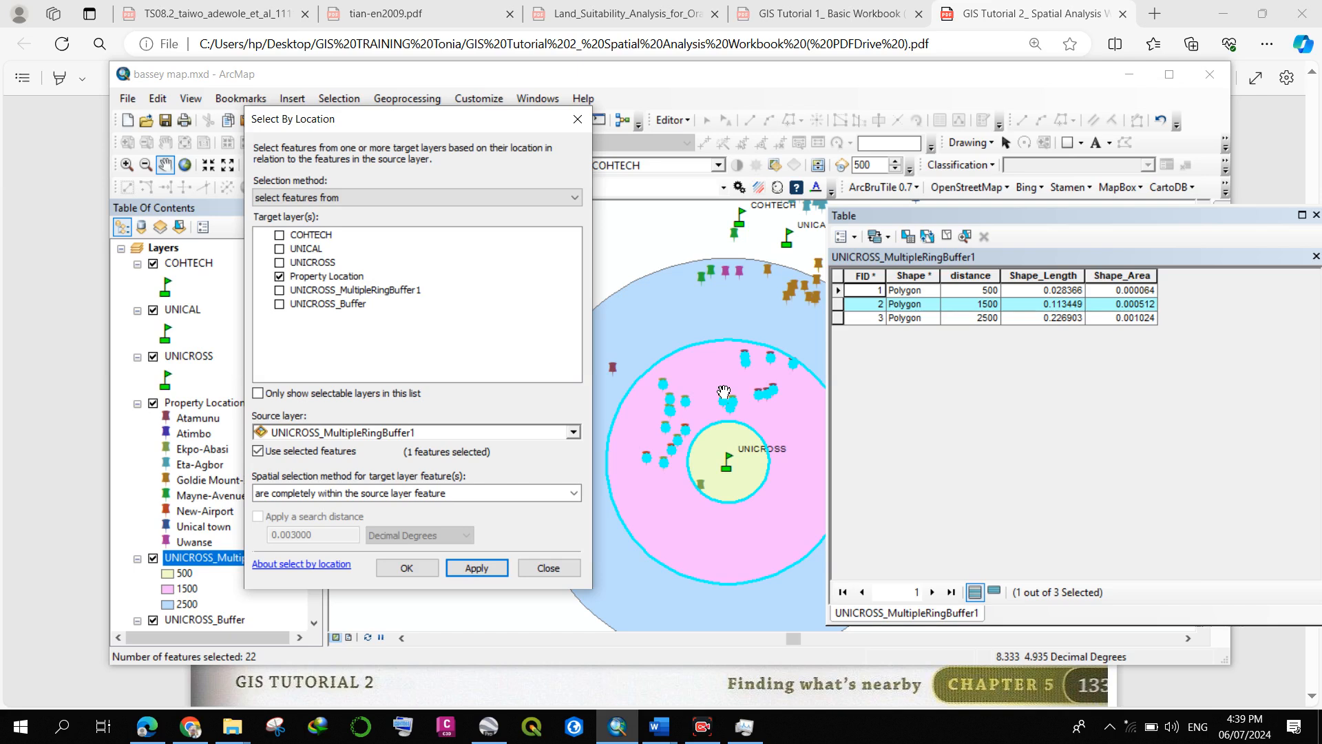
{"action": "left_click", "coordinate": [188, 405]}
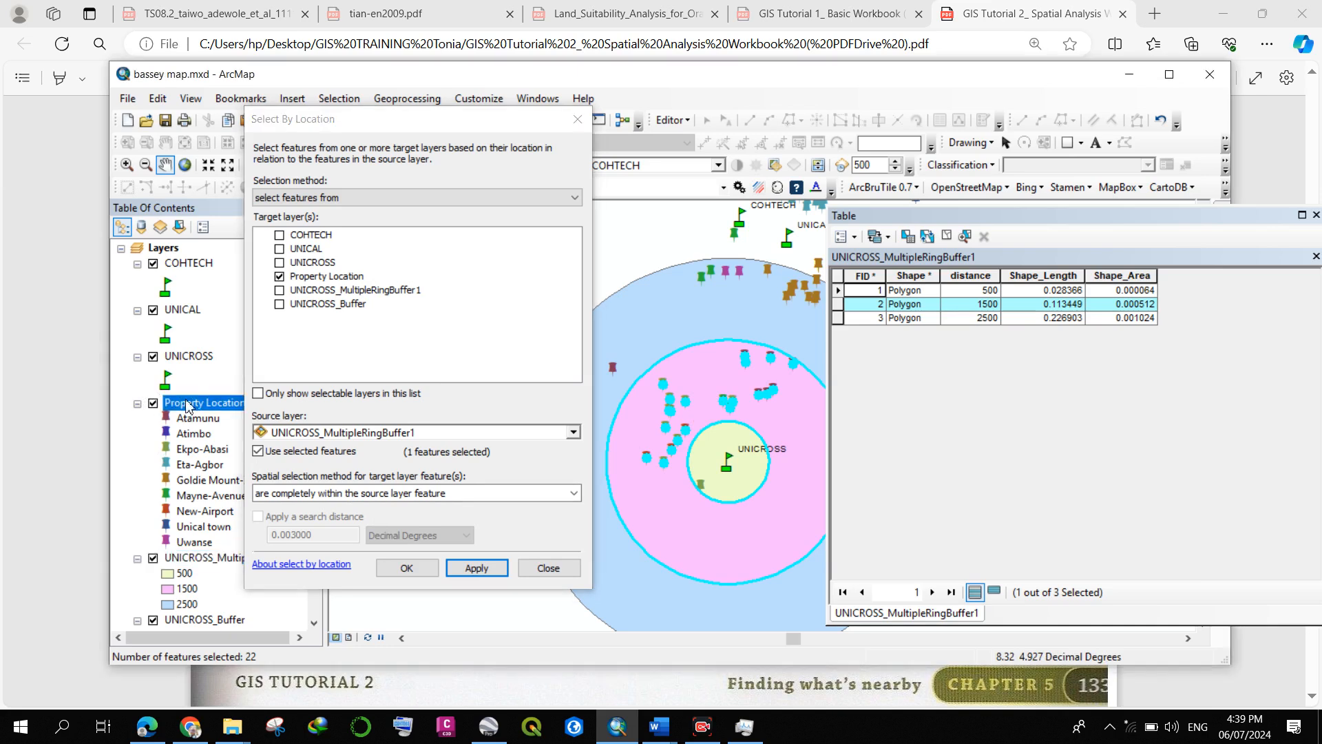
{"action": "right_click", "coordinate": [187, 405]}
{"action": "left_click", "coordinate": [322, 81]}
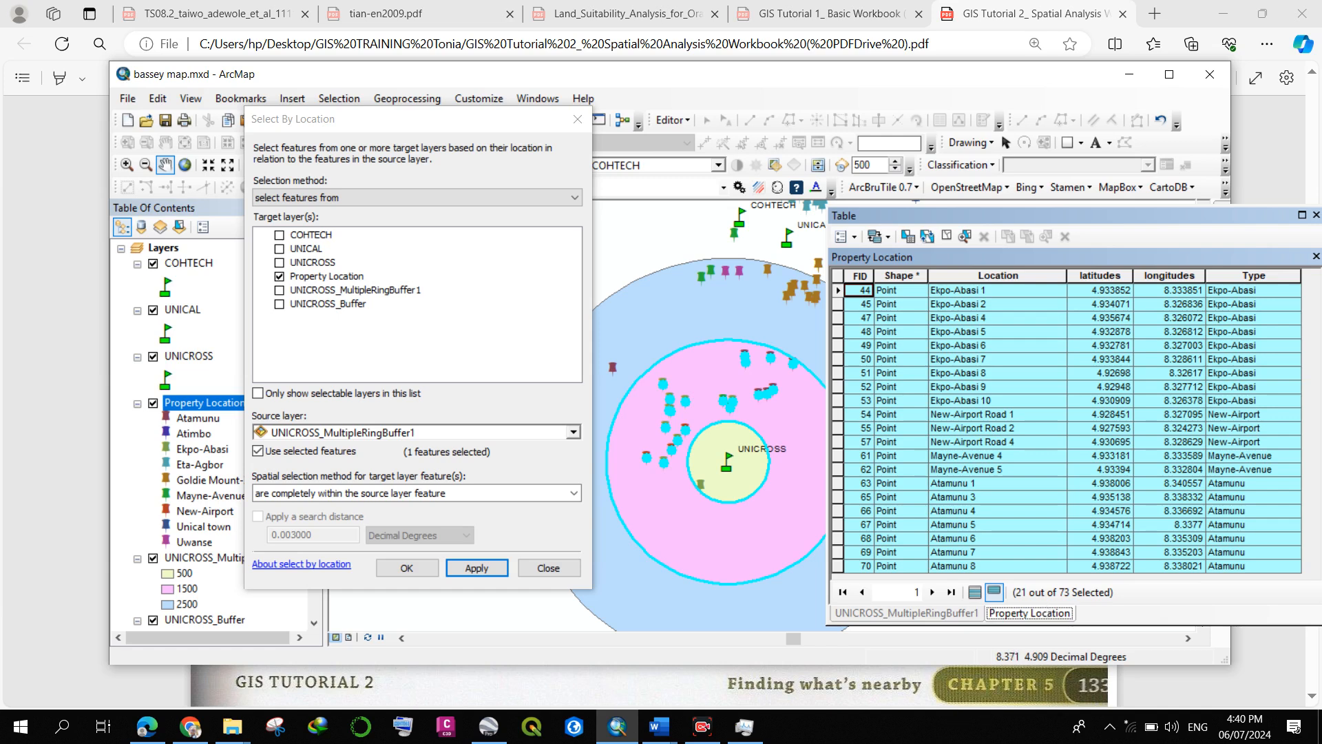
Change the spatial selection method to "intersect (3d) the source layer feature" and apply it with the 1500 ring selected.
{"action": "left_click", "coordinate": [423, 493]}
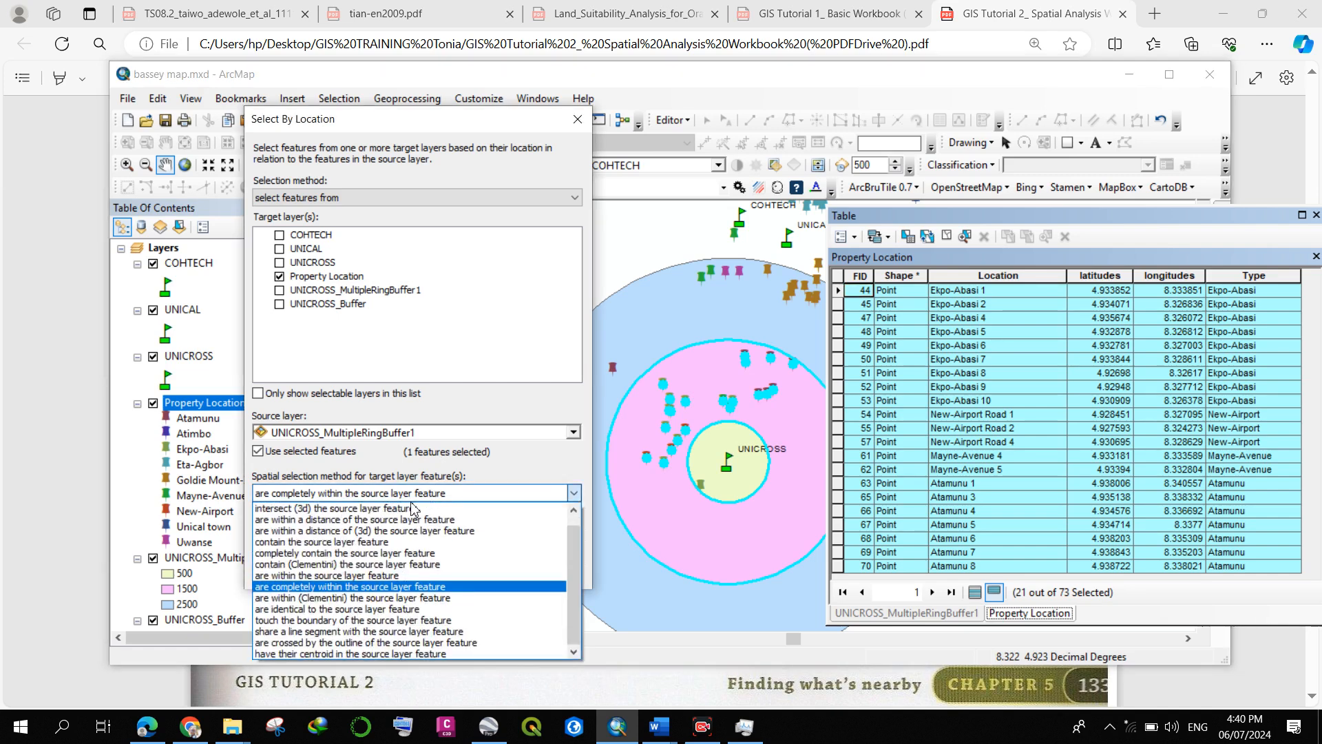
{"action": "left_click", "coordinate": [351, 508]}
{"action": "left_click", "coordinate": [498, 569]}
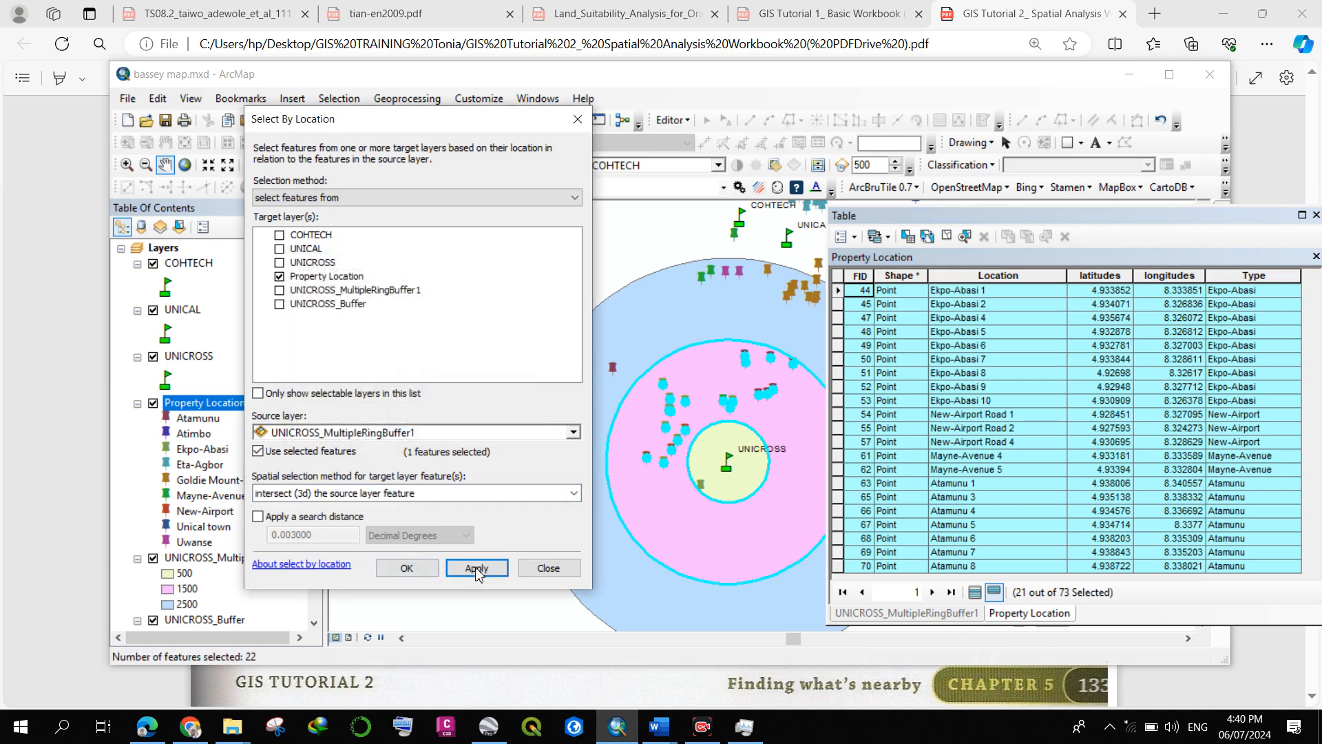
Clear all selected features and select the property locations that intersect (3d) the entire UNICROSS_MultipleRingBuffer1 layer.
{"action": "left_click", "coordinate": [338, 100]}
{"action": "left_click", "coordinate": [389, 238]}
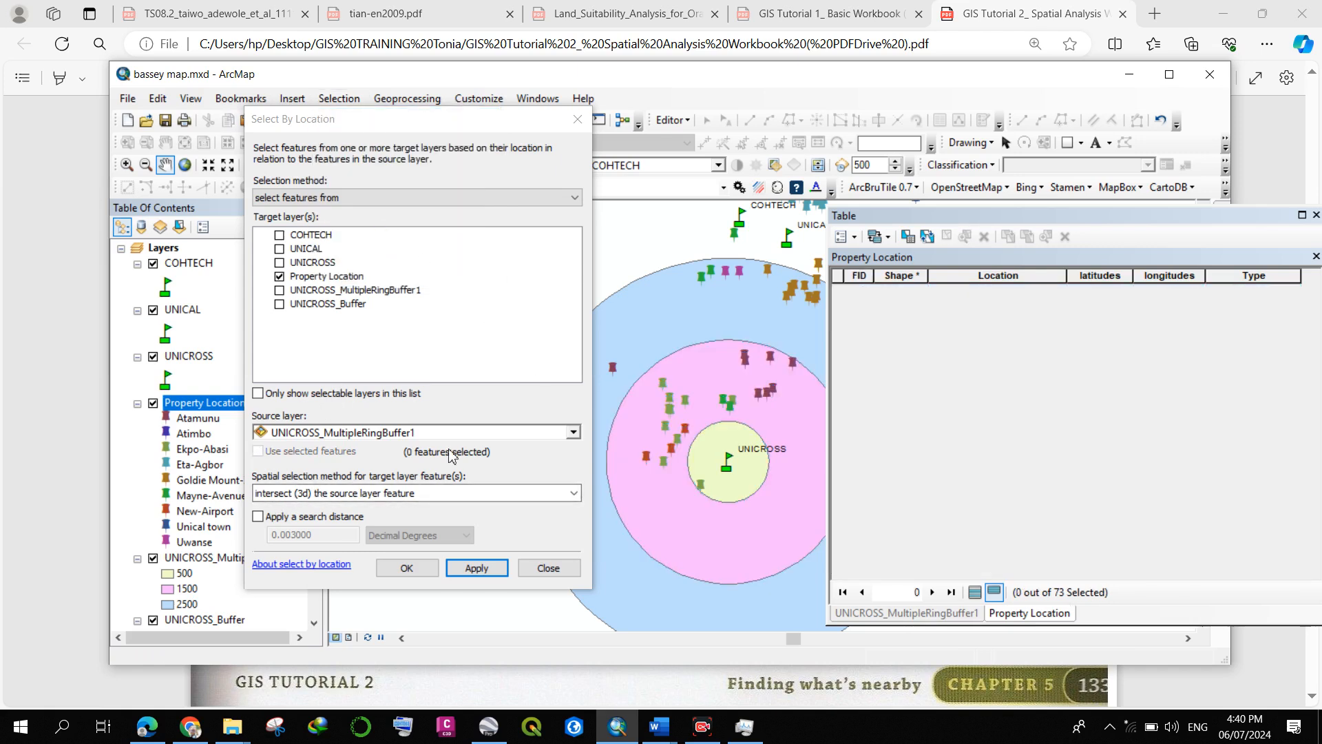
{"action": "left_click", "coordinate": [345, 495]}
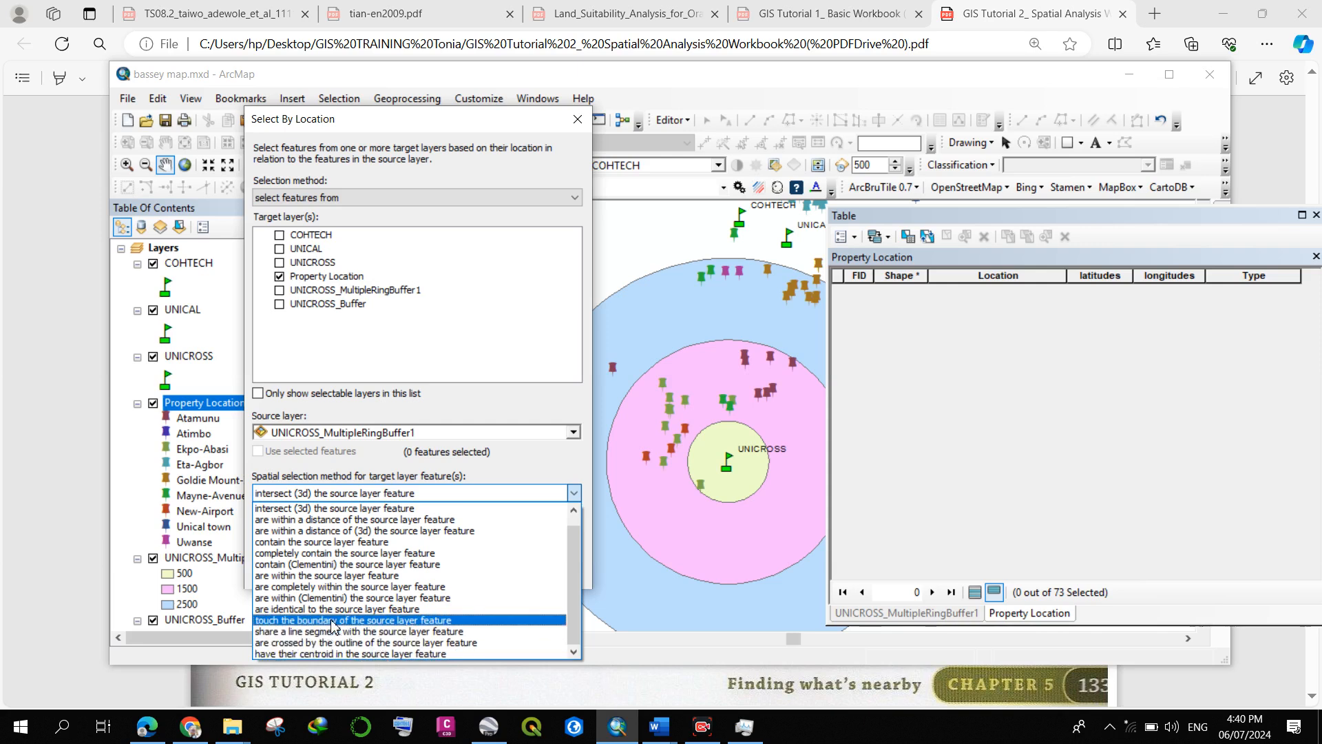
{"action": "left_click", "coordinate": [331, 508]}
{"action": "left_click", "coordinate": [493, 569]}
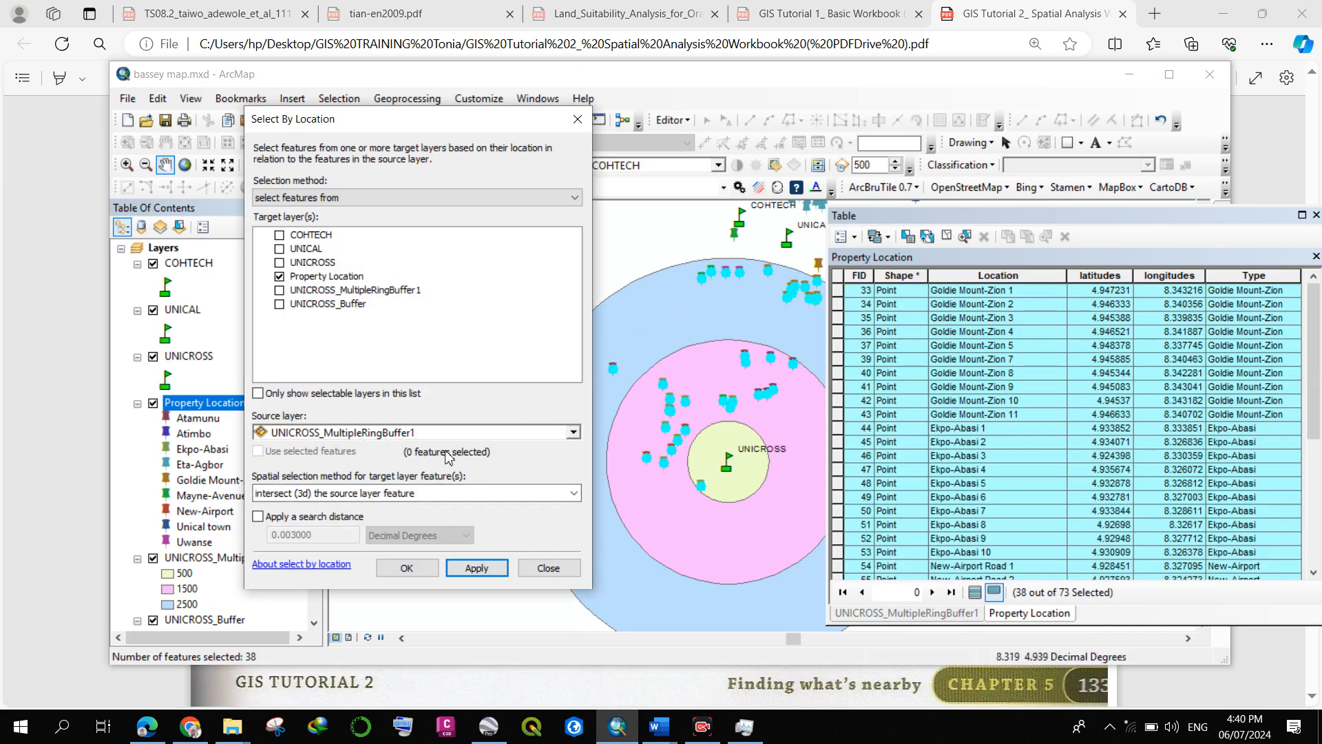
Select the 1500 ring in the buffer table, rerun the intersect (3d) selection without restricting it to selected features, and clear all selections.
{"action": "left_click", "coordinate": [1061, 614]}
{"action": "left_click", "coordinate": [977, 615]}
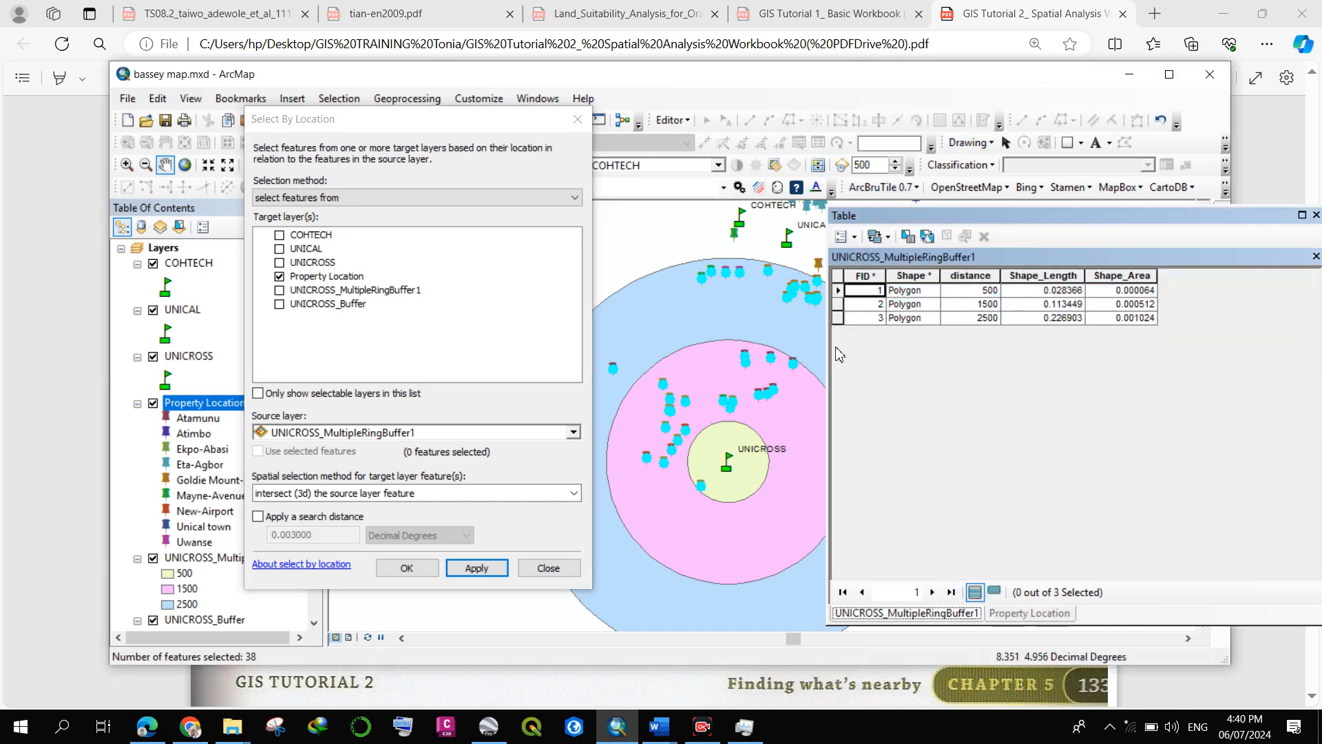
{"action": "left_click", "coordinate": [839, 305]}
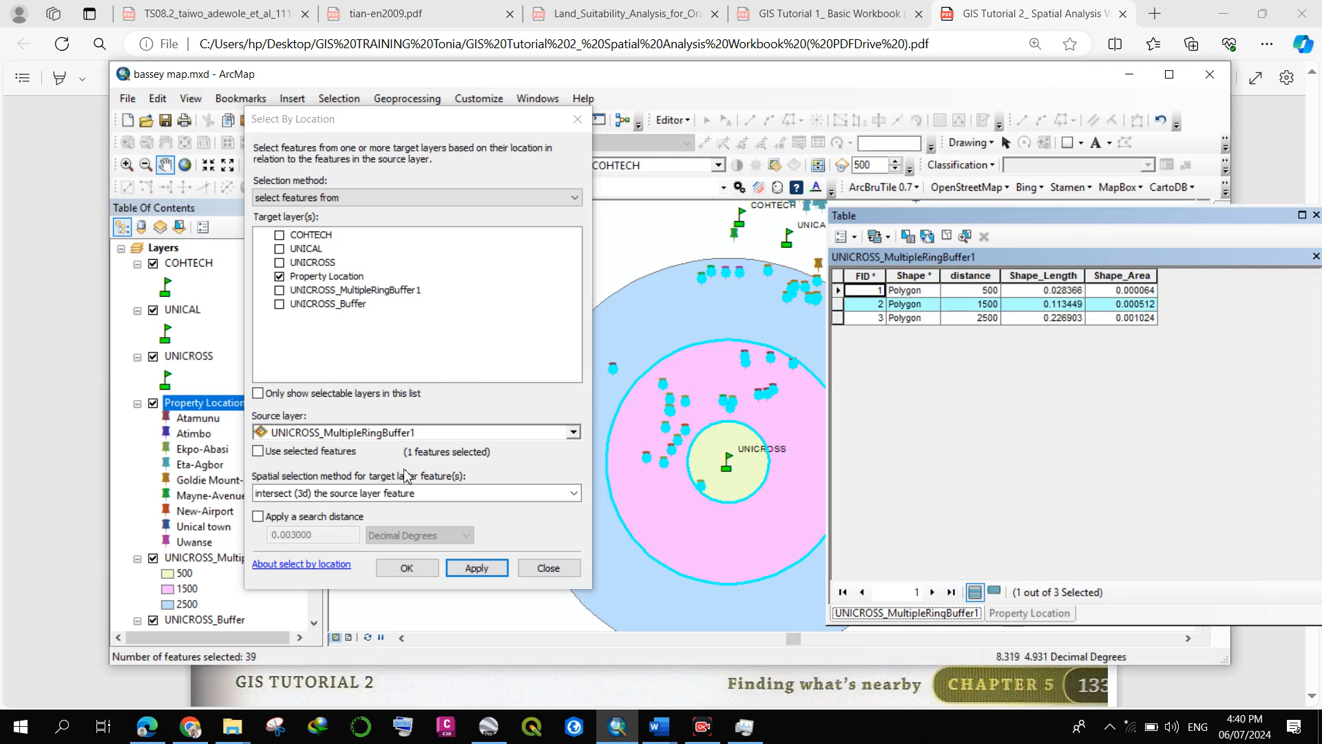
{"action": "left_click", "coordinate": [472, 569]}
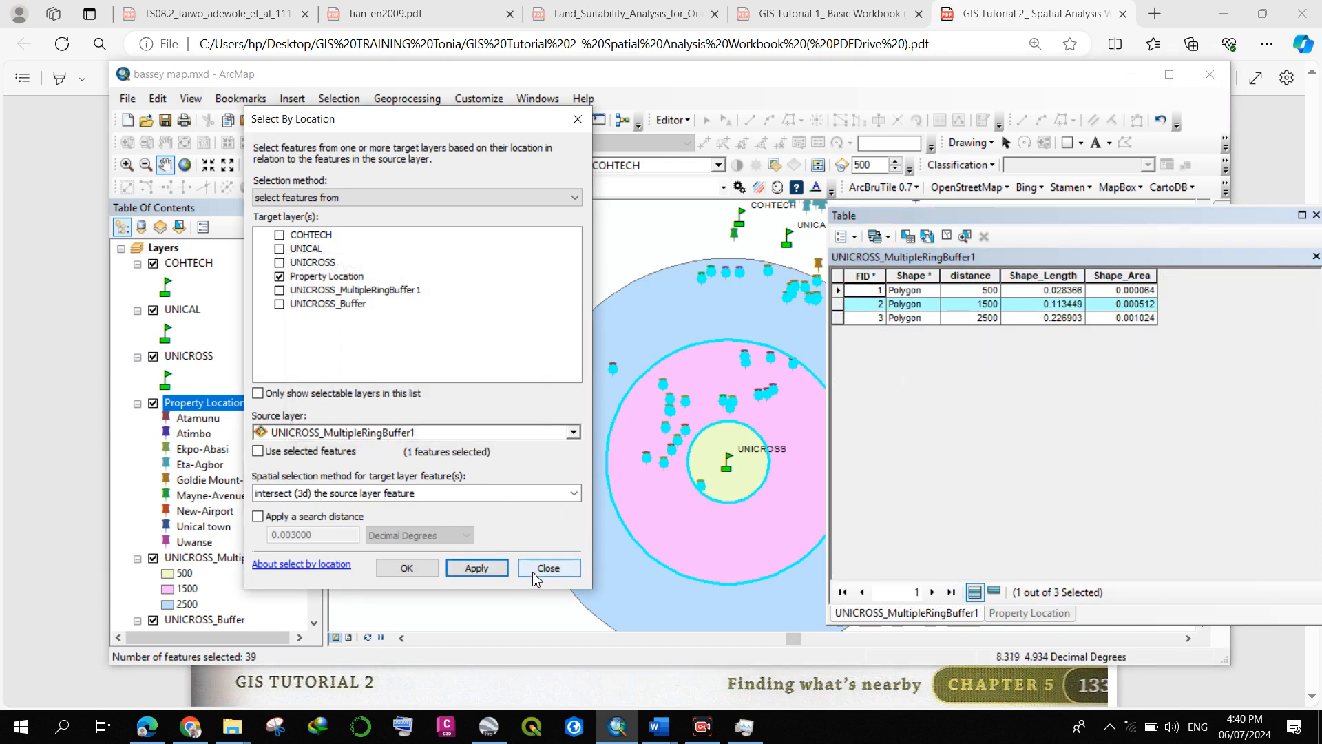
{"action": "left_click", "coordinate": [332, 102]}
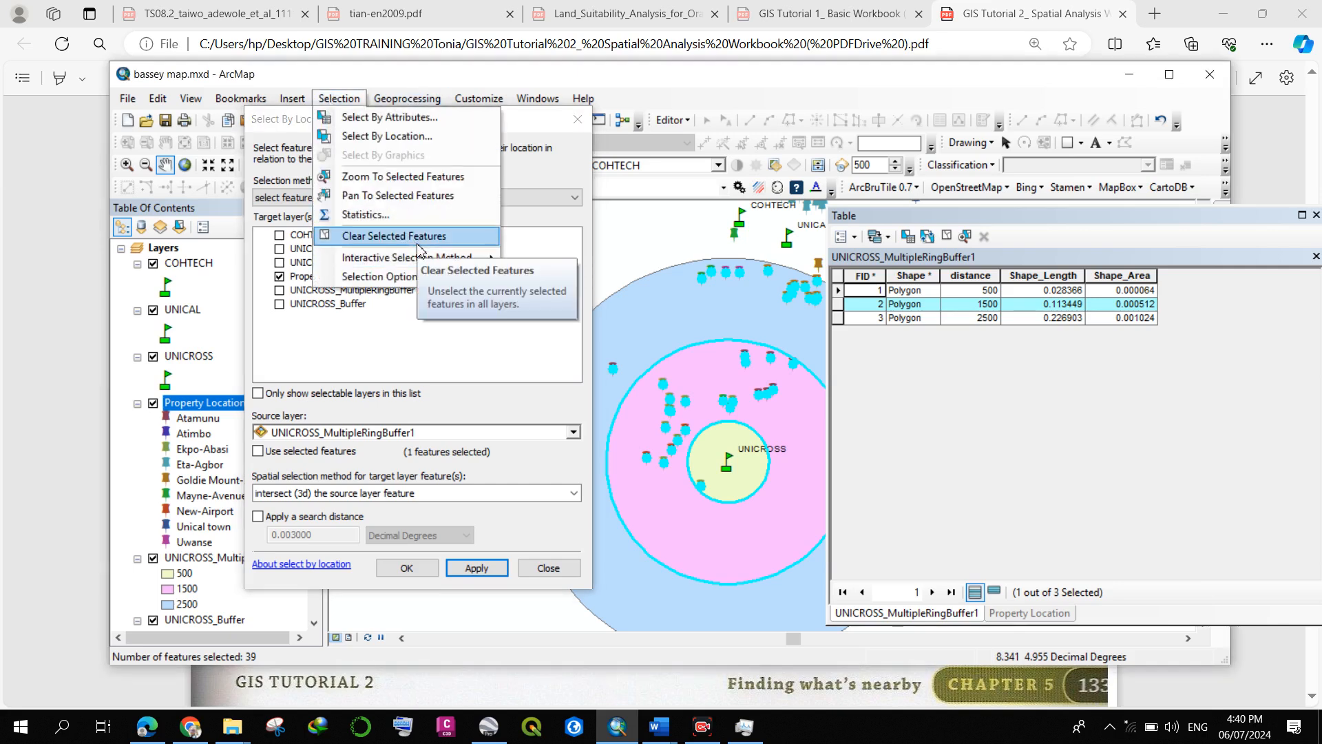
{"action": "left_click", "coordinate": [418, 245]}
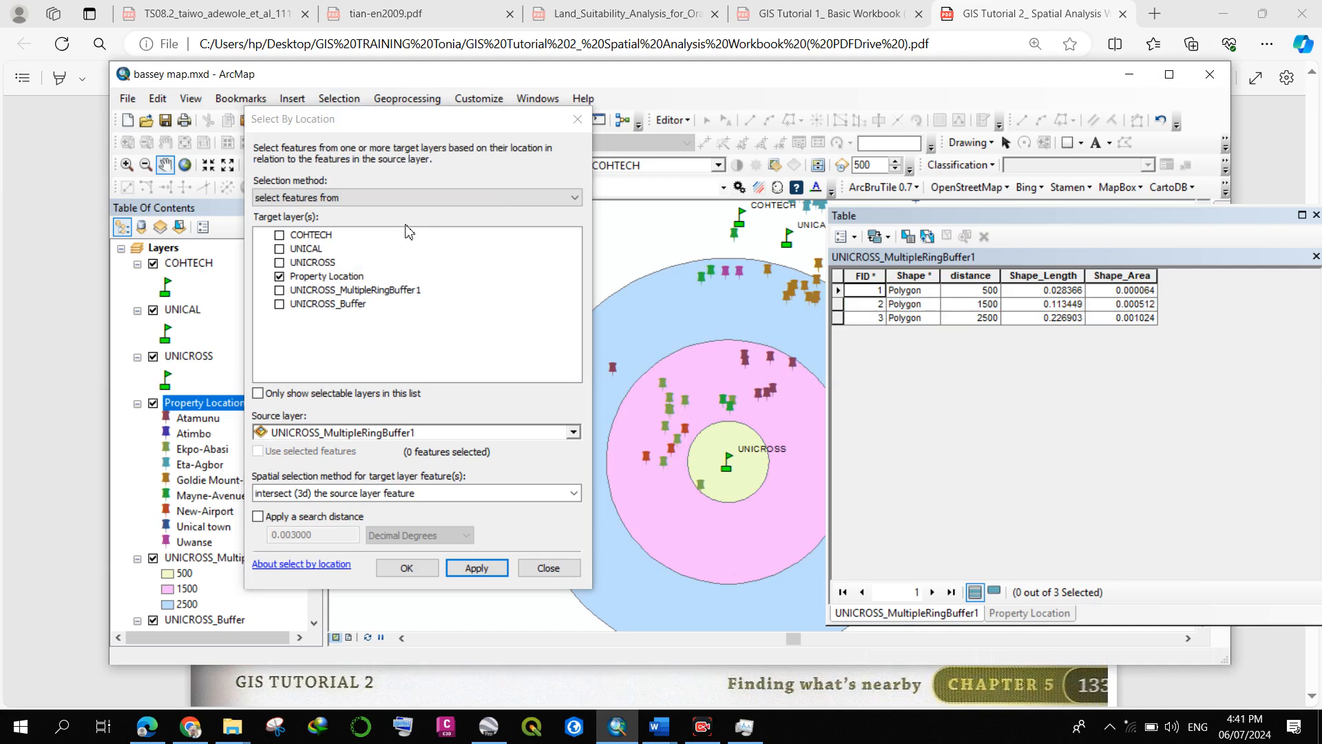
Switch to the workbook PDF in Edge and review the introduction of Tutorial 5-2, Creating buffer features.
{"action": "left_click", "coordinate": [147, 726]}
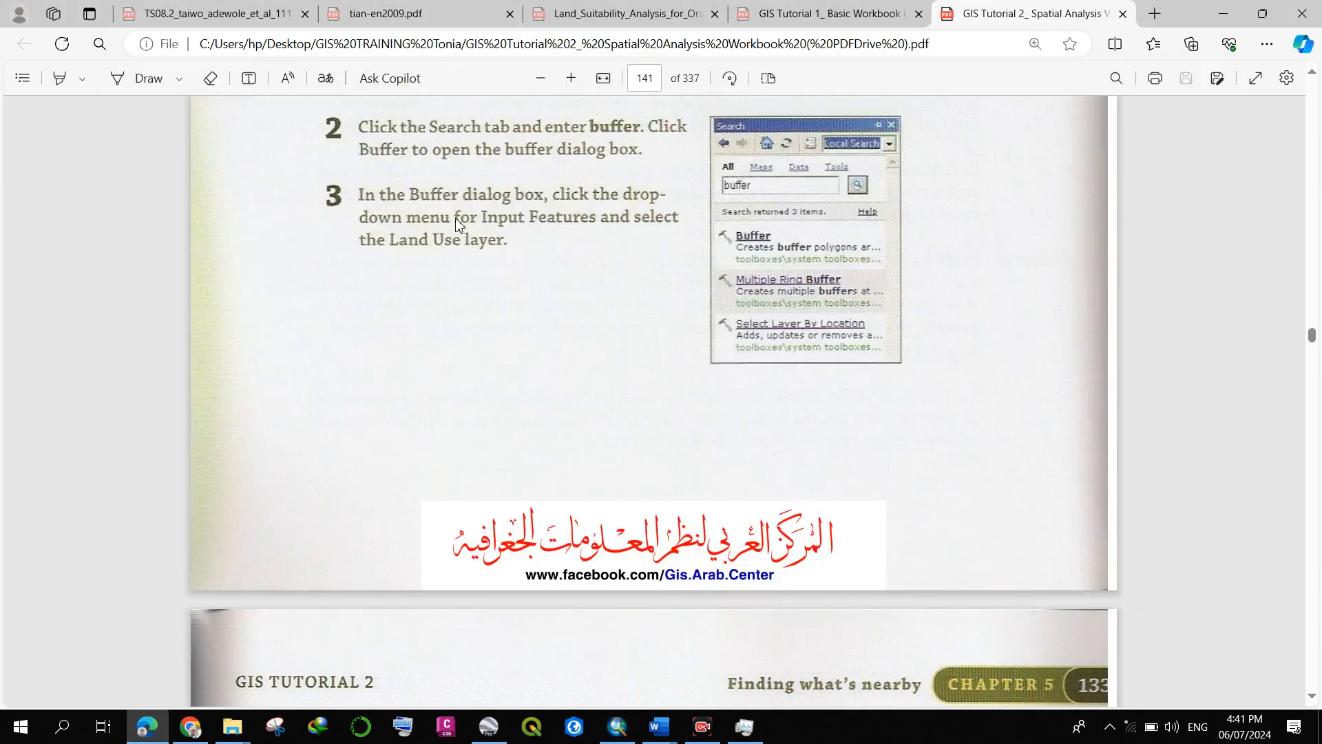
{"action": "scroll", "coordinate": [458, 212], "scroll_direction": "up", "scroll_amount": 1}
{"action": "scroll", "coordinate": [457, 210], "scroll_direction": "up", "scroll_amount": 15}
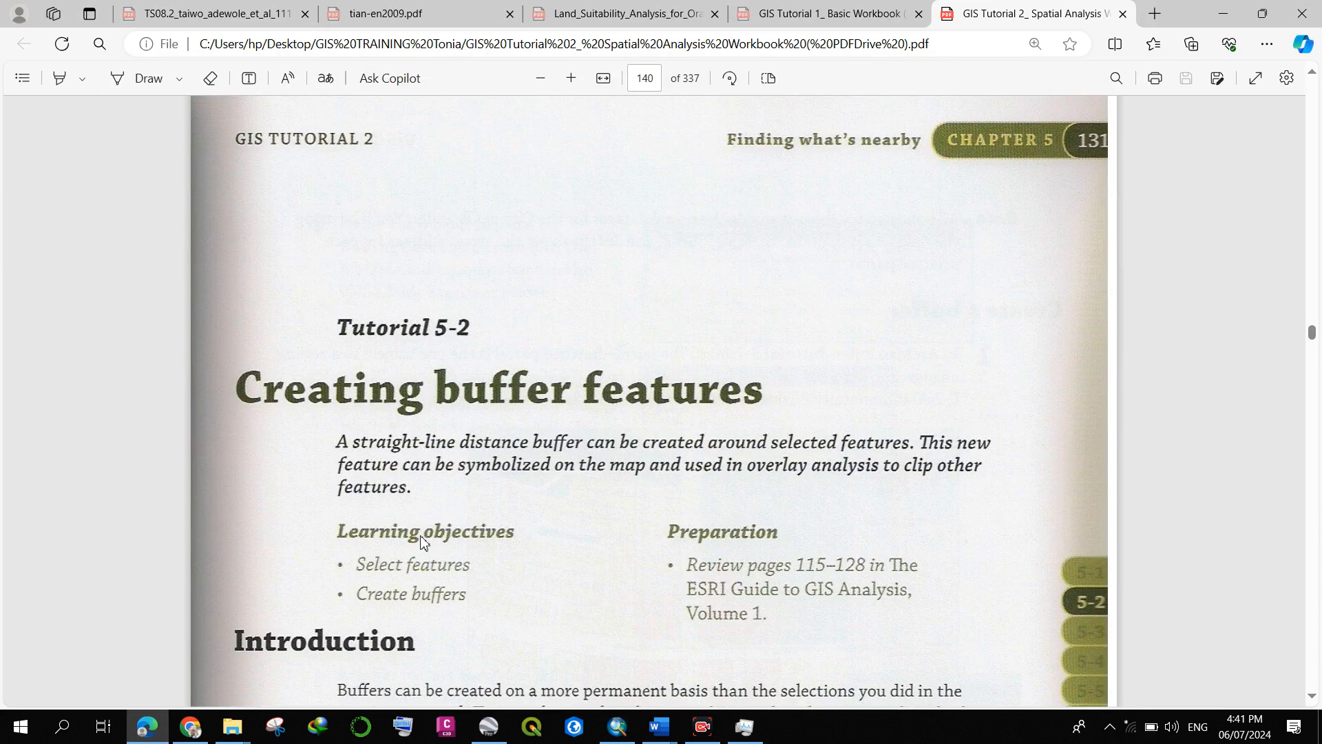
{"action": "scroll", "coordinate": [487, 590], "scroll_direction": "down", "scroll_amount": 1}
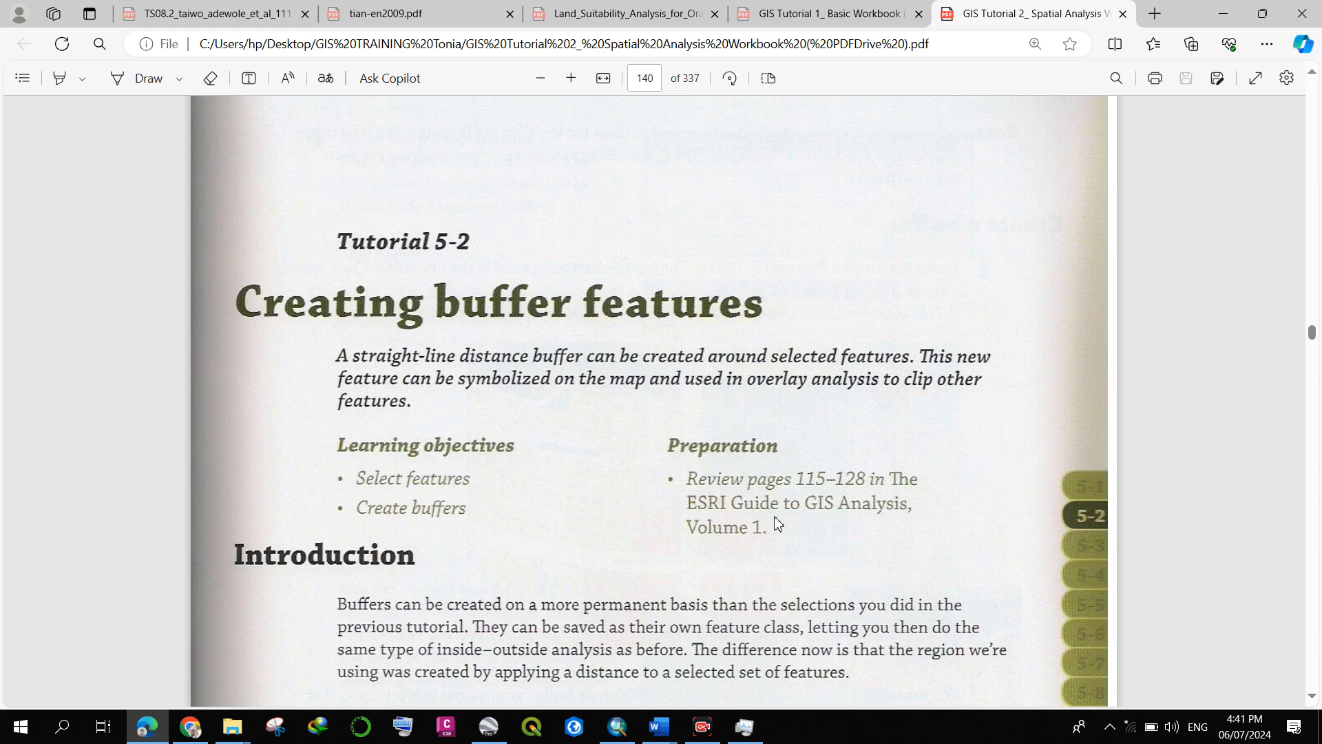
Return to ArcMap and close Select By Location and the attribute tables to uncover the ring buffer map.
{"action": "left_click", "coordinate": [617, 725]}
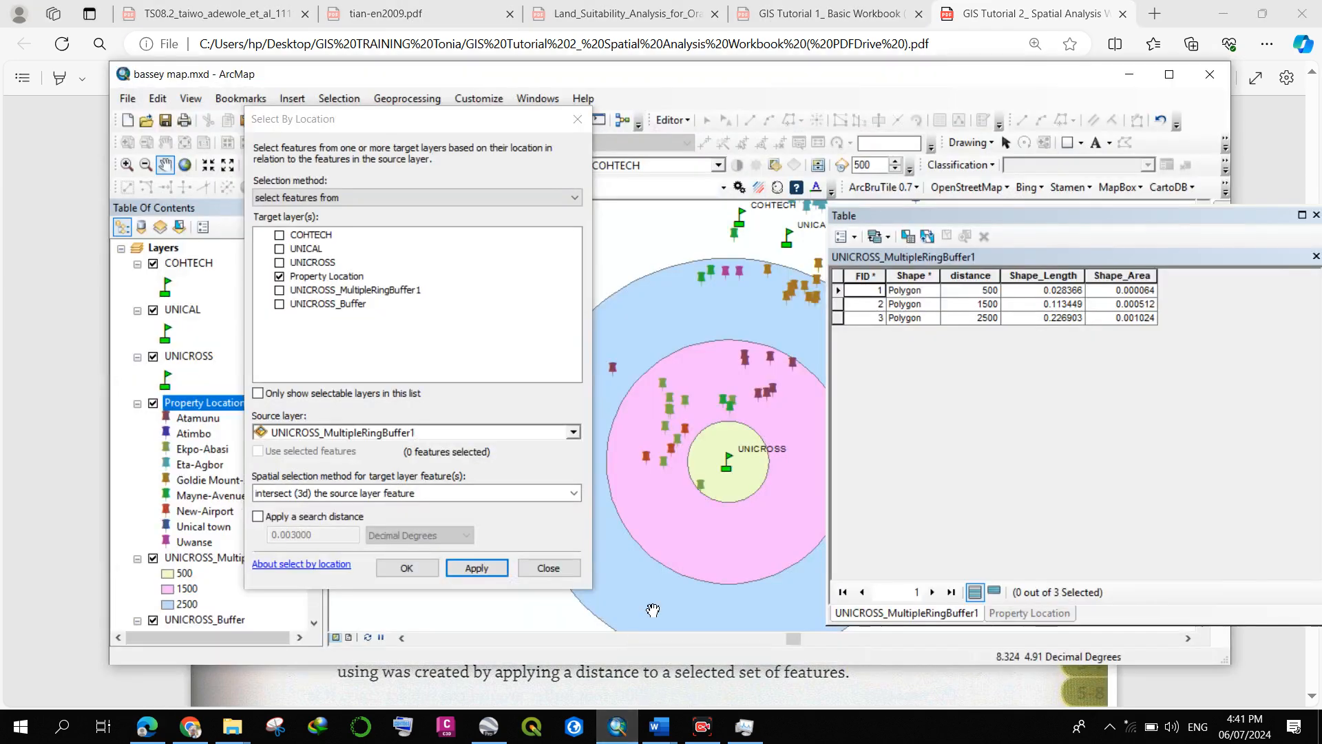
{"action": "left_click", "coordinate": [578, 119]}
{"action": "left_click_drag", "start_coordinate": [980, 217], "coordinate": [776, 230]}
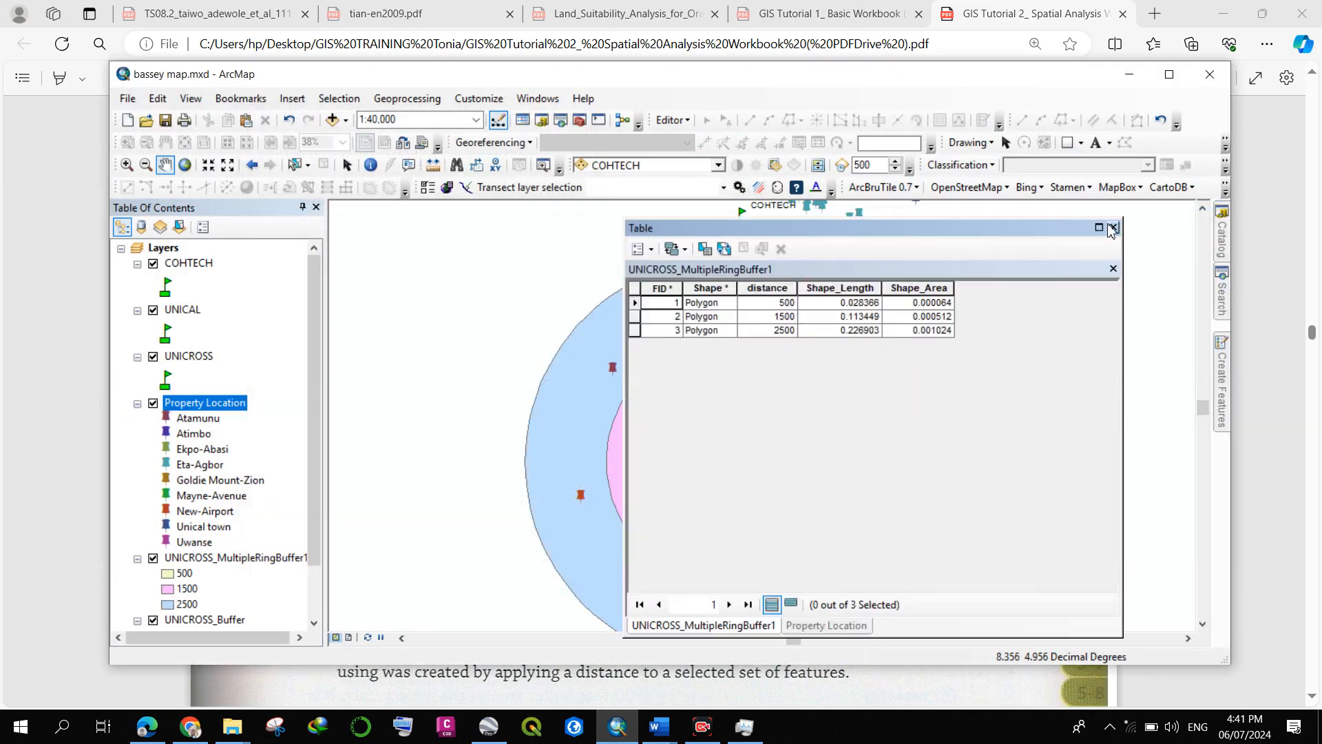
{"action": "left_click", "coordinate": [1112, 228]}
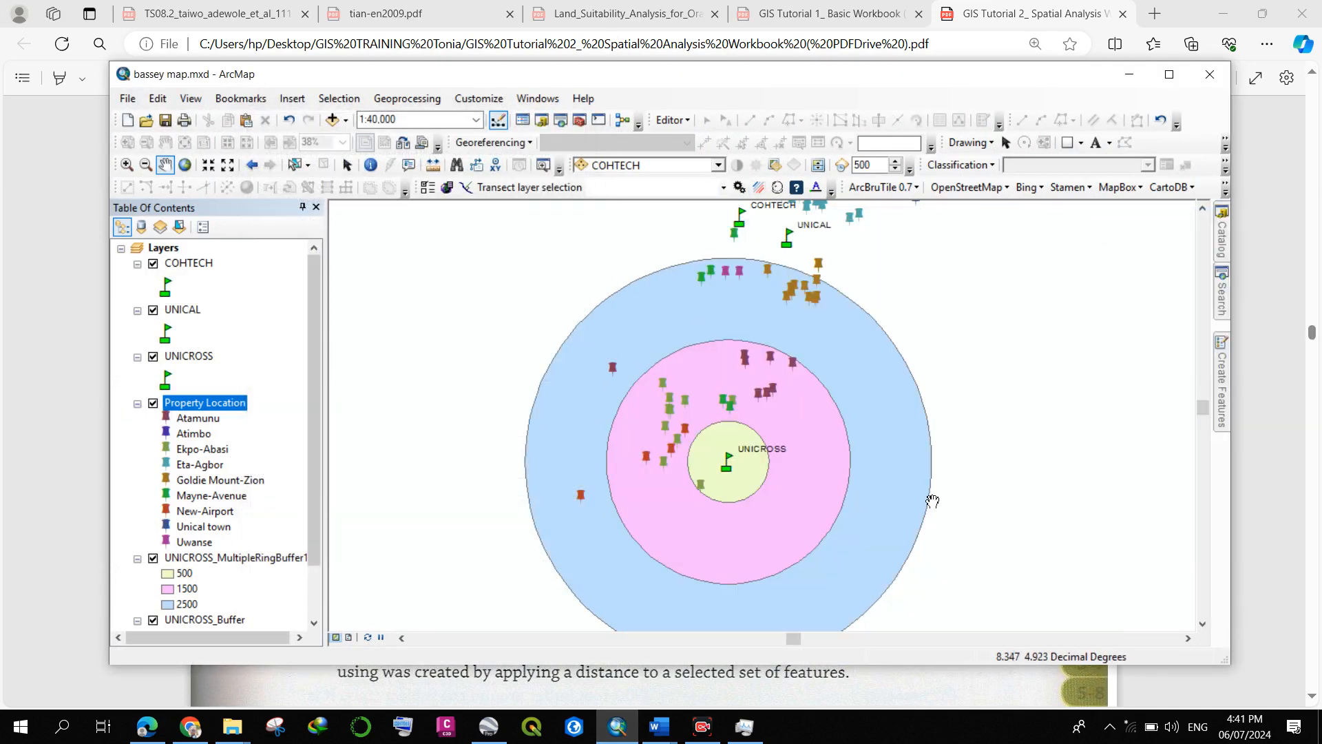